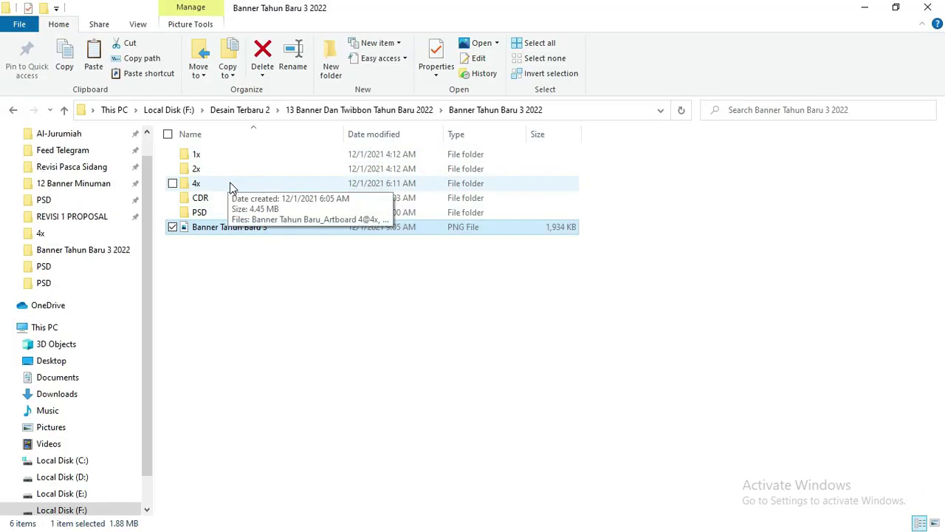
Browse the CDR and PSD folders inside Banner Tahun Baru 3 2022.
left_click(205, 212)
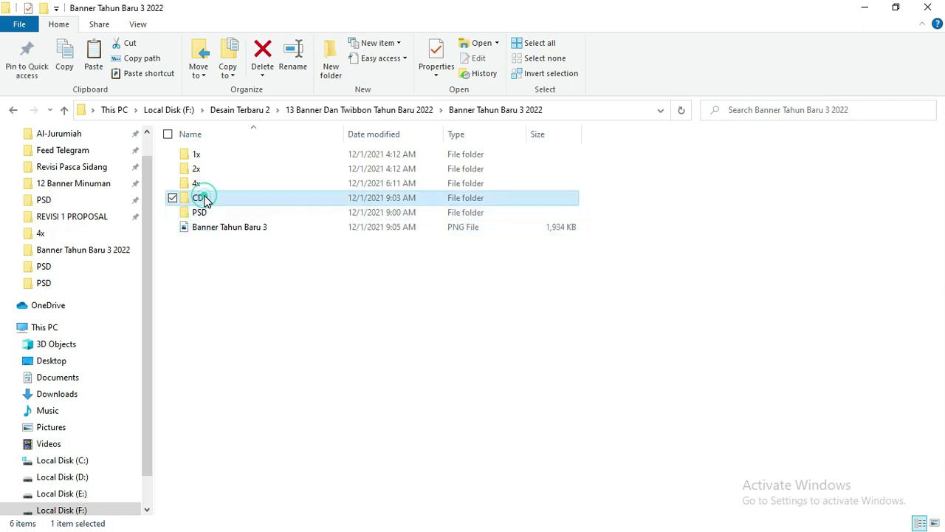
double_click(205, 198)
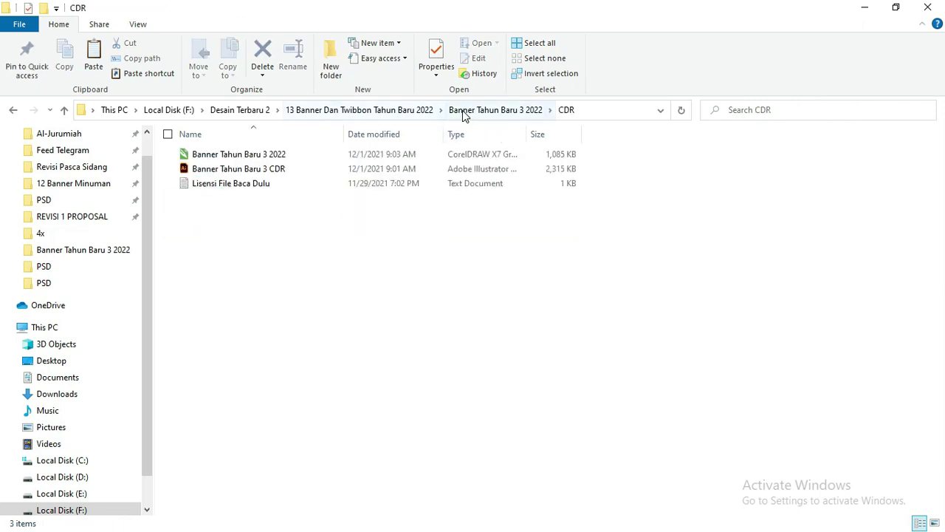
left_click(473, 111)
double_click(216, 200)
key("alt+Left")
double_click(205, 212)
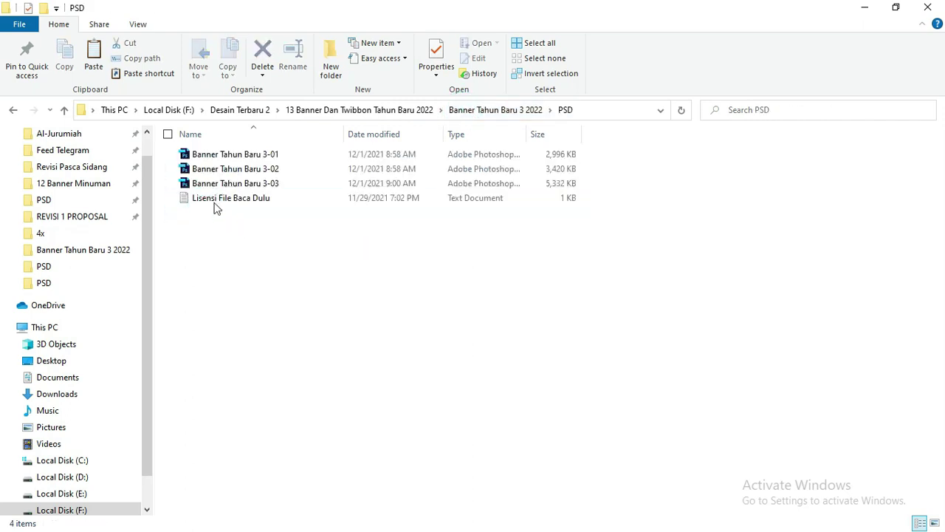
Read and close the Lisensi File Baca Dulu note, reopen CDR, then switch to Google Drive.
double_click(221, 197)
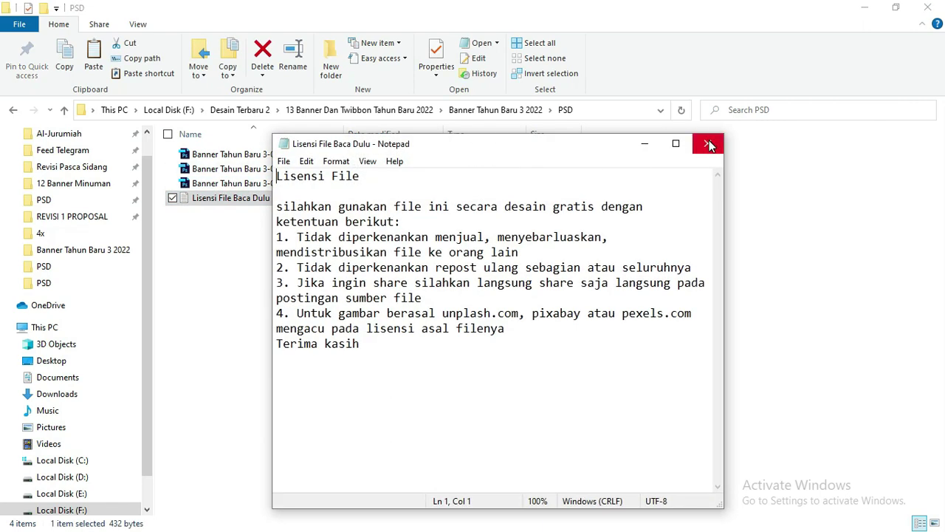
left_click(709, 144)
left_click(505, 110)
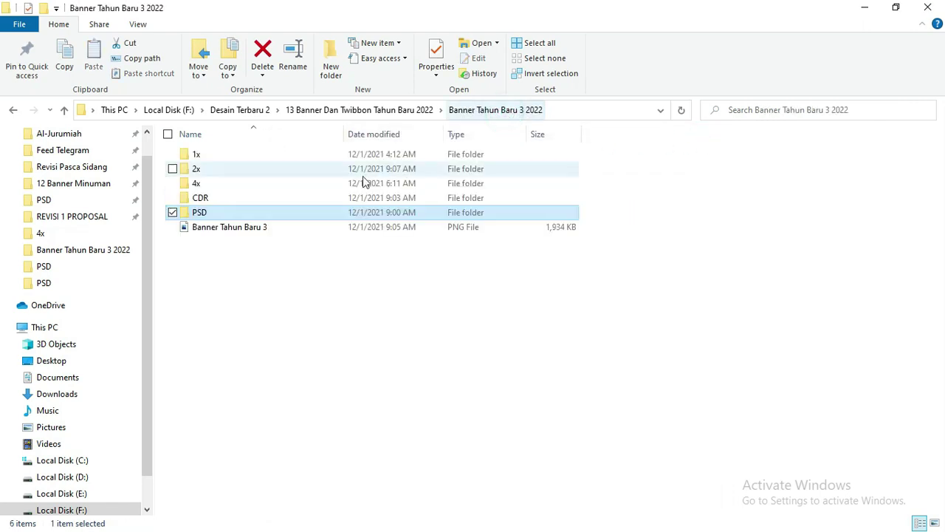
double_click(252, 197)
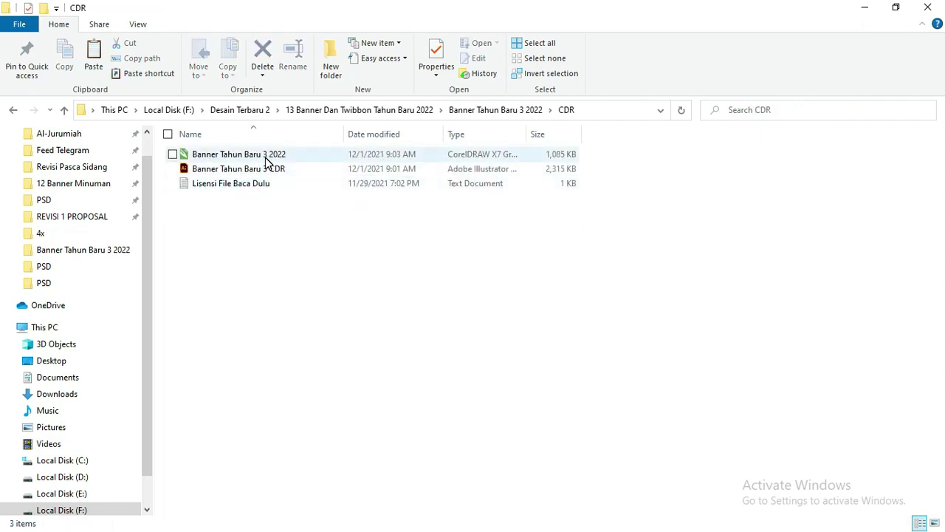
key("alt+Tab")
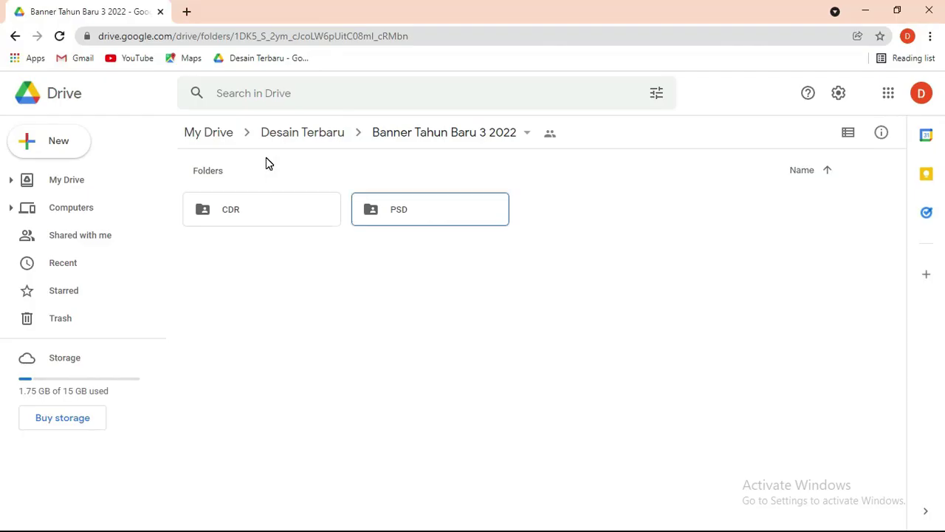
Check the Drive CDR and PSD subfolders, then return to File Explorer.
double_click(275, 214)
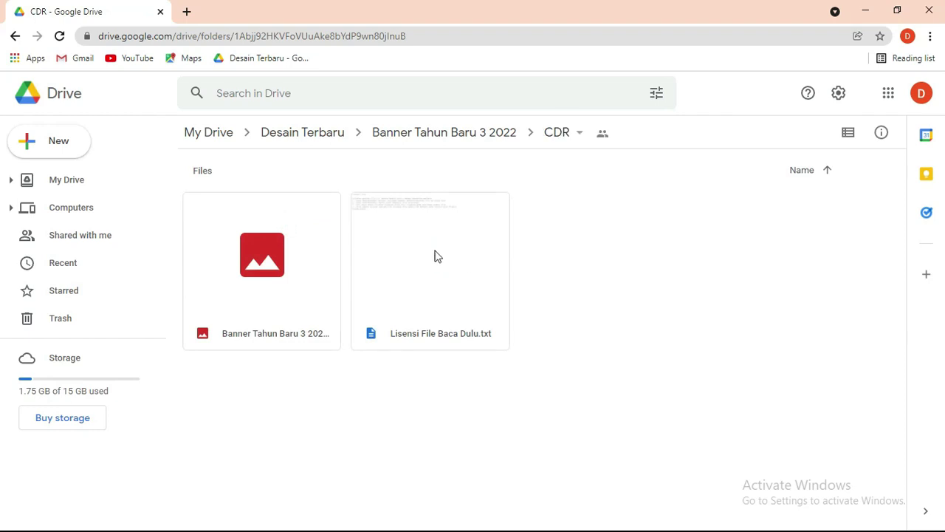
key("alt+Left")
double_click(407, 213)
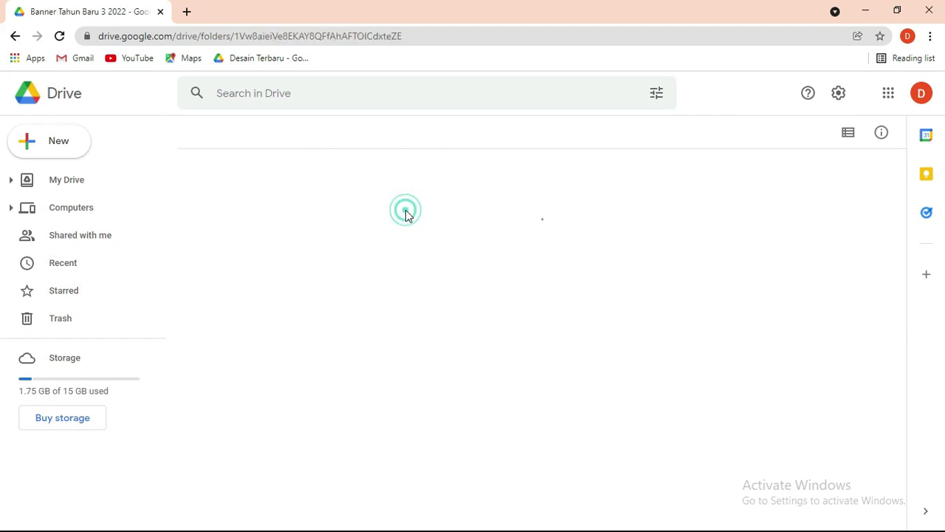
key("alt+Left")
key("alt+Tab")
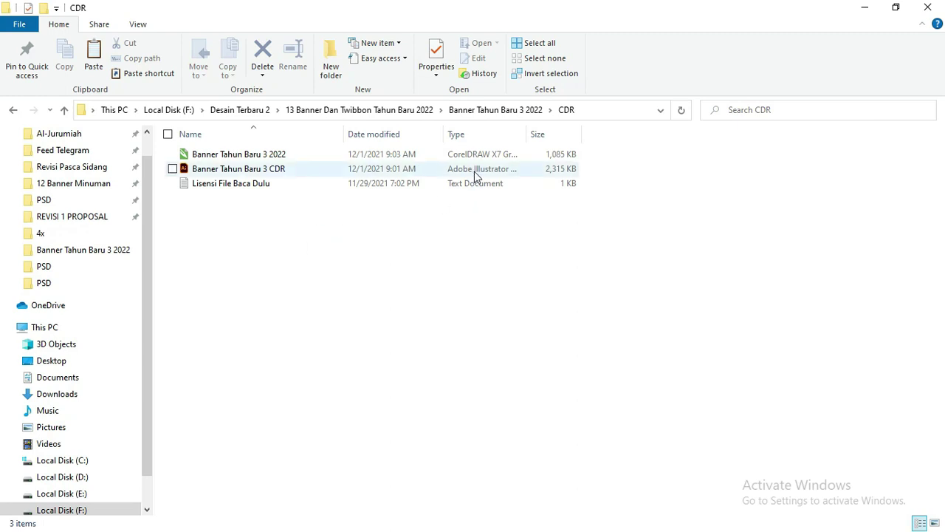
Select all three Banner Tahun Baru 3 PSD files and open them in Photoshop.
left_click(462, 110)
double_click(222, 213)
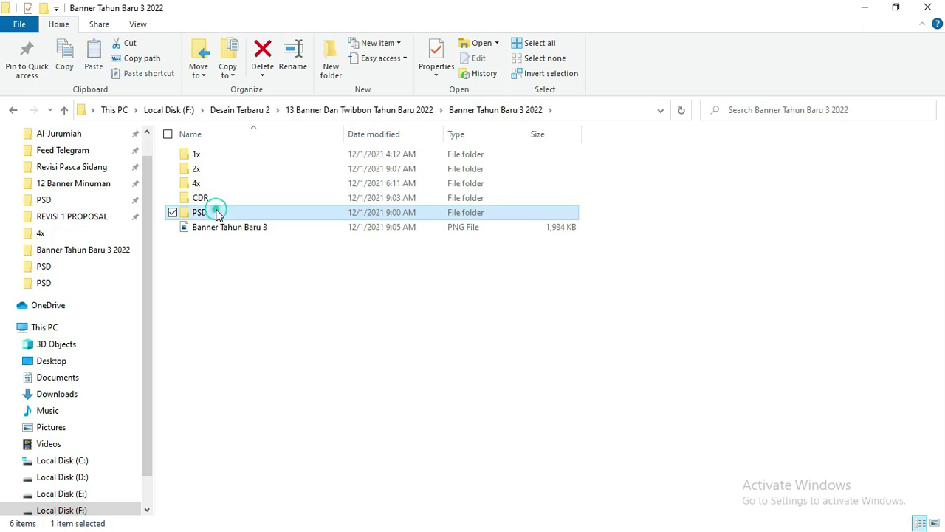
left_click(233, 158)
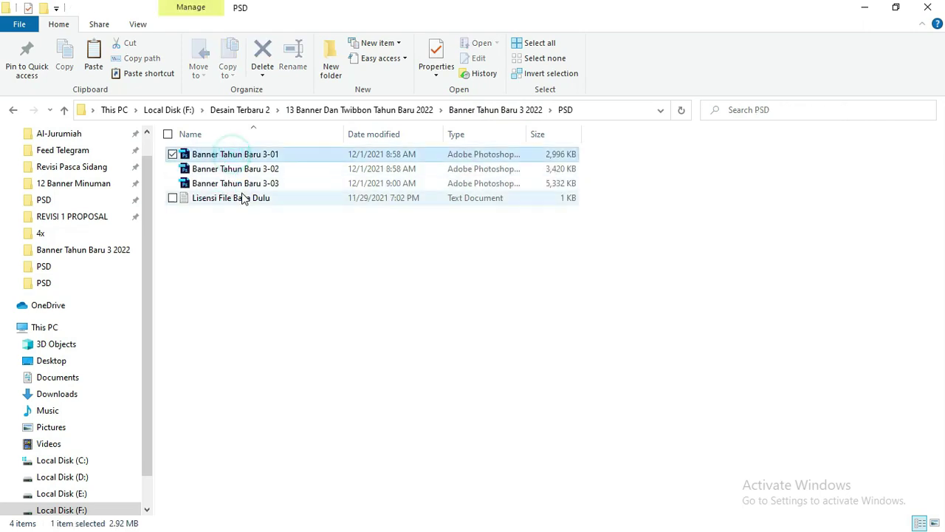
left_click(243, 183, "shift")
right_click(242, 183)
left_click(274, 195)
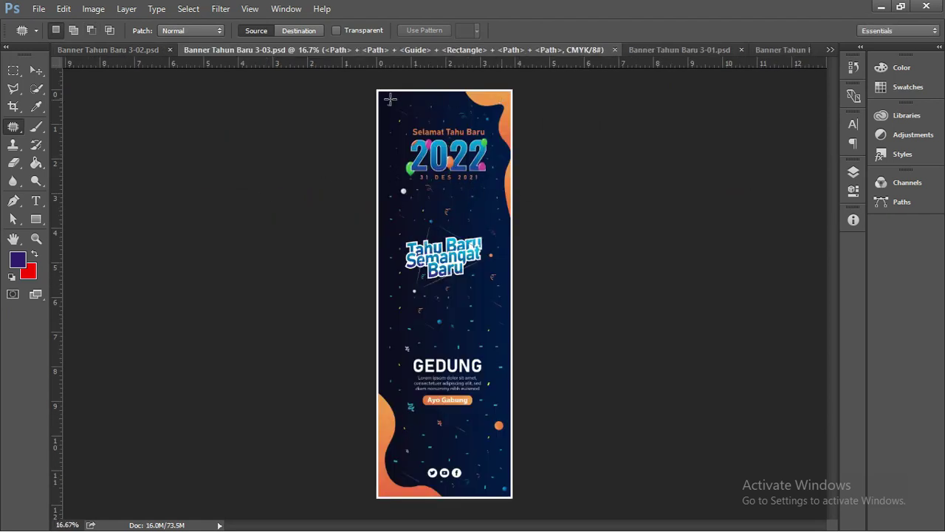
left_click(130, 51)
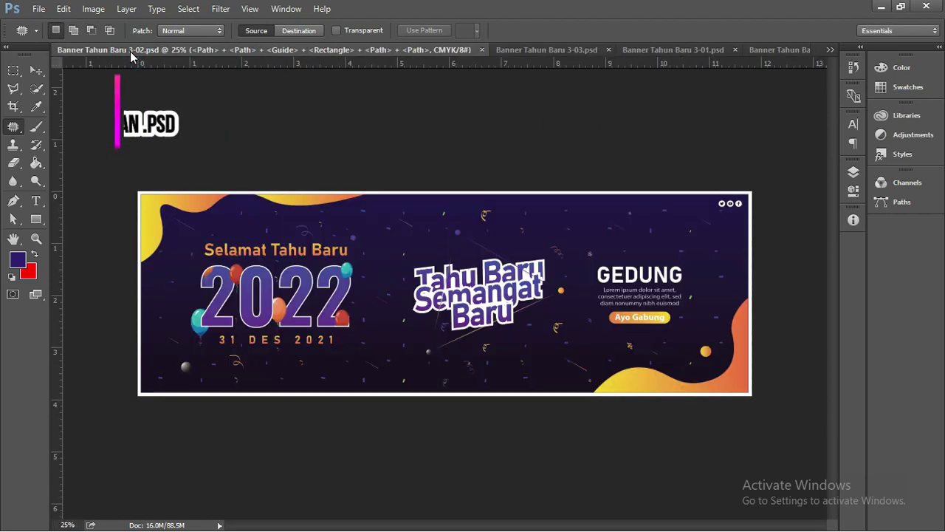
left_click(522, 51)
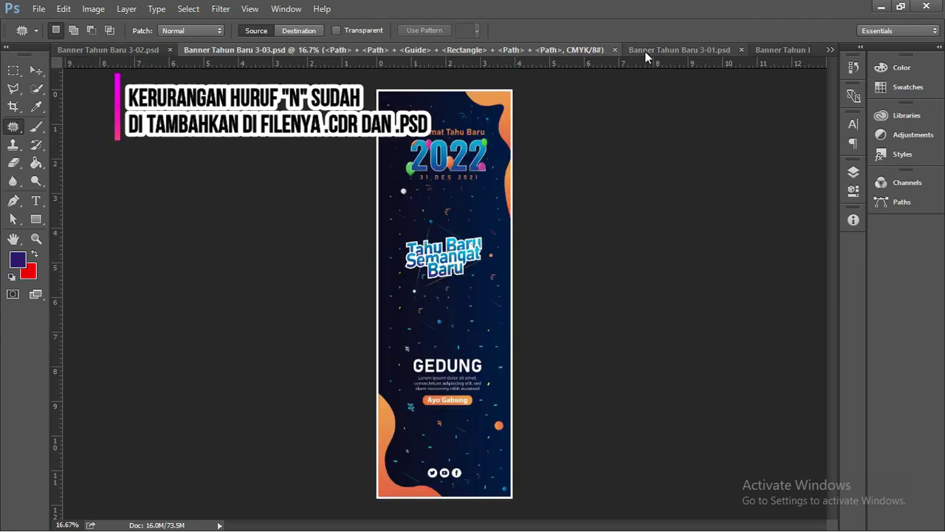
left_click(664, 49)
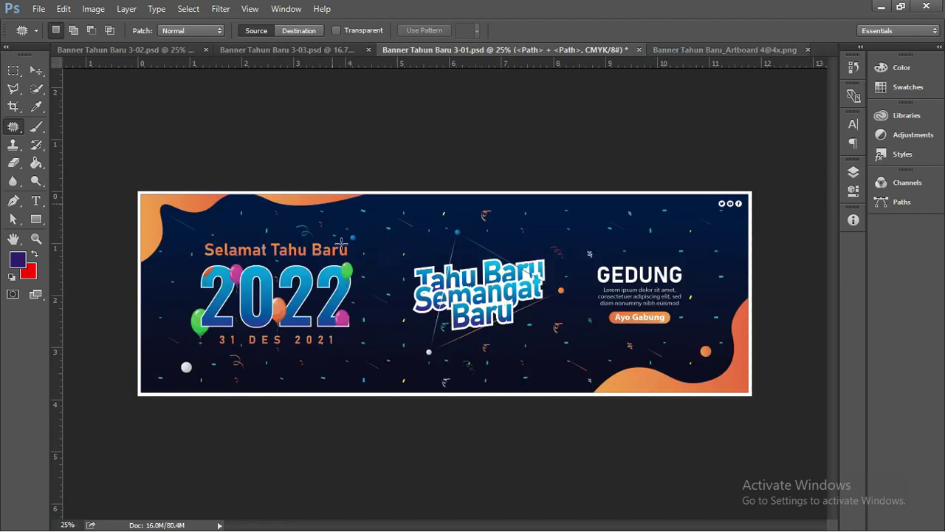
left_click(714, 49)
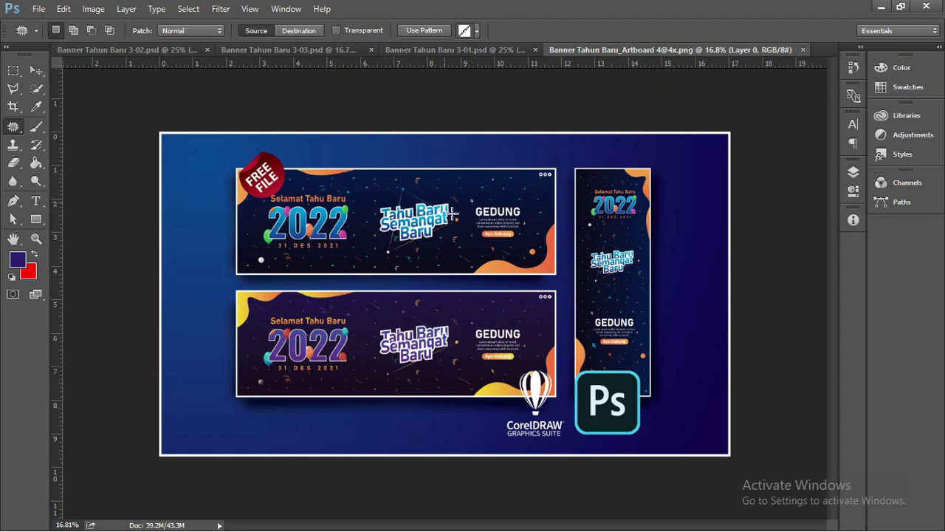
scroll(452, 214, "up", 1, "alt")
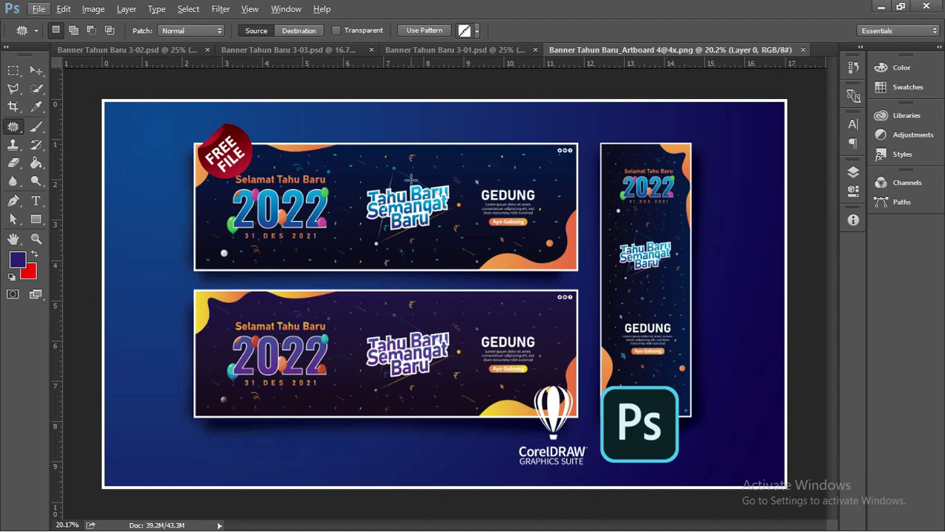
Close the PNG preview and cycle through the PSD banners back to 3-01.
left_click(803, 49)
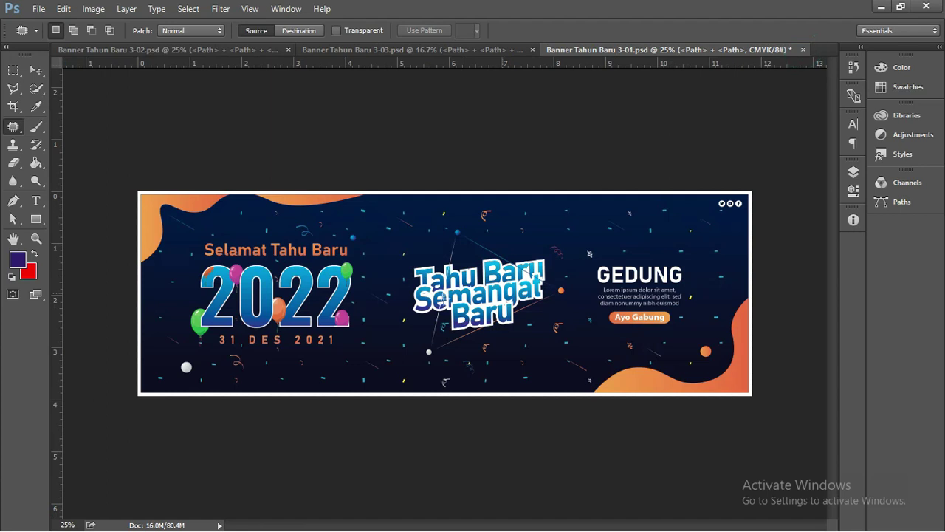
left_click(125, 51)
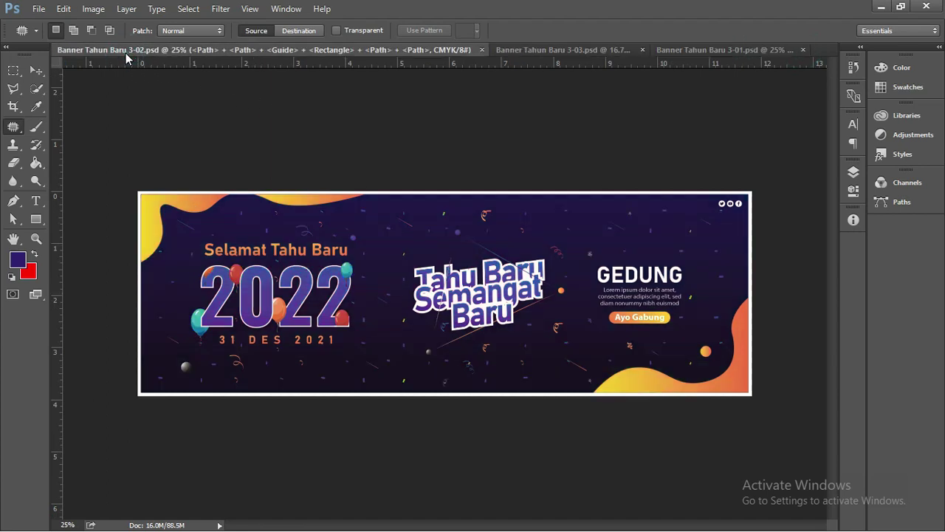
left_click(516, 52)
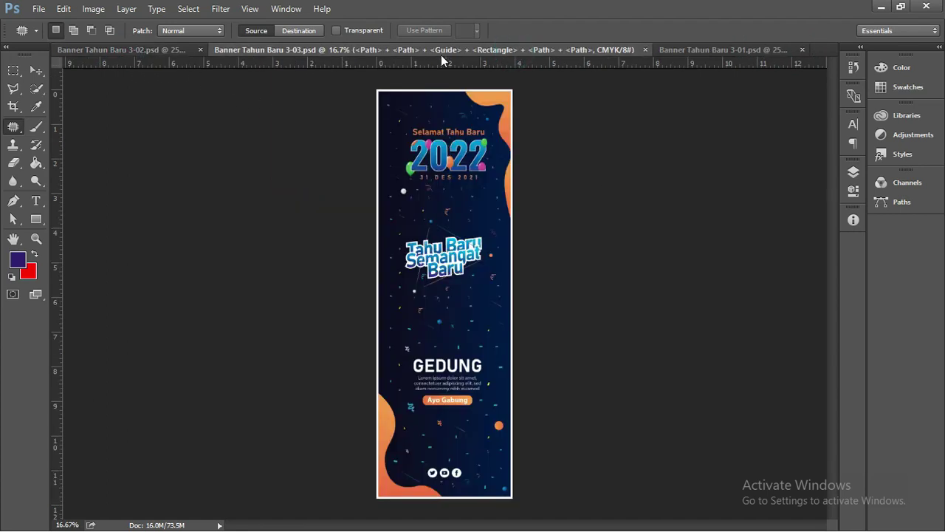
left_click(680, 50)
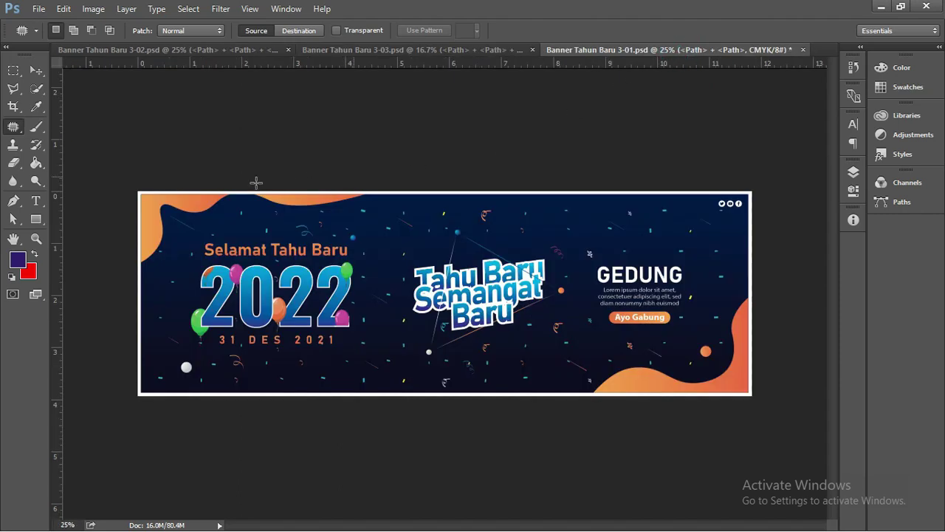
left_click(36, 70)
Deselect, zoom and pan toward the title, selecting the layers near the date.
left_click(249, 141)
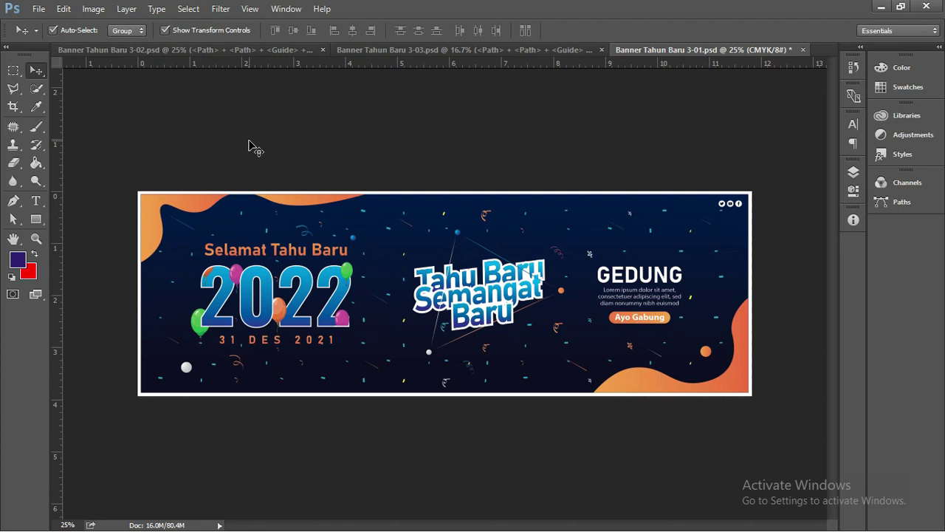
scroll(406, 193, "up", 2)
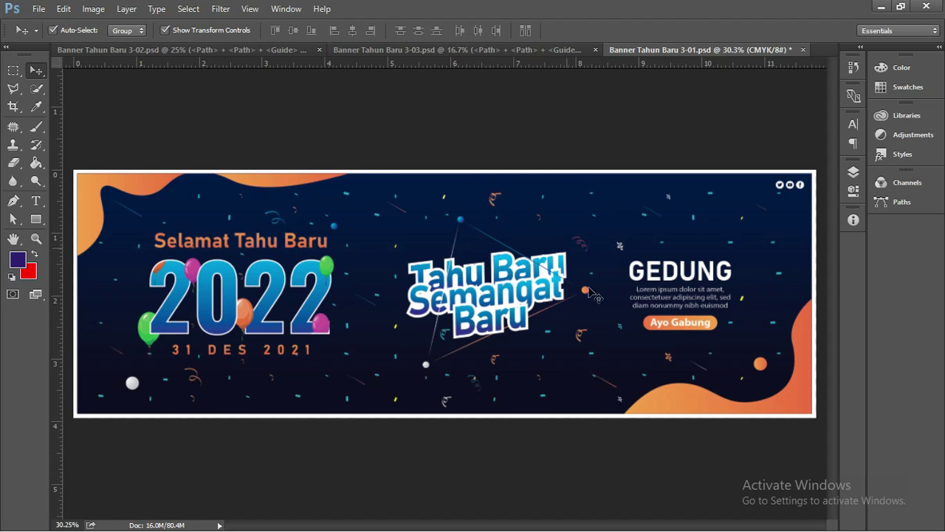
scroll(594, 295, "up", 3)
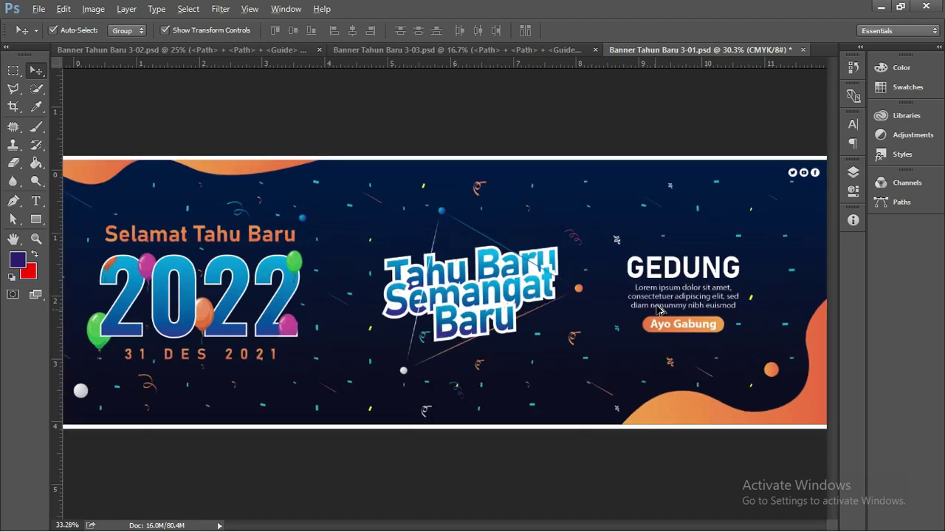
left_click_drag(505, 252, 670, 220)
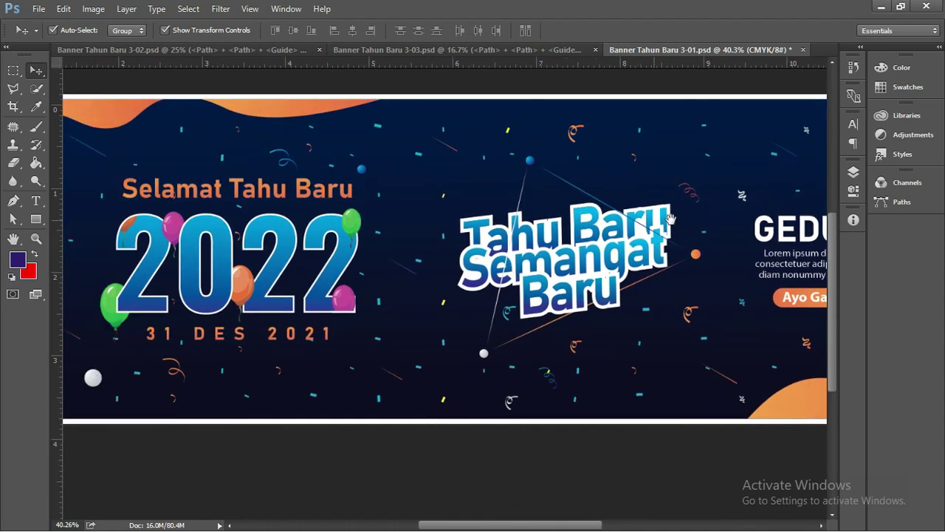
left_click(257, 334)
left_click(256, 335)
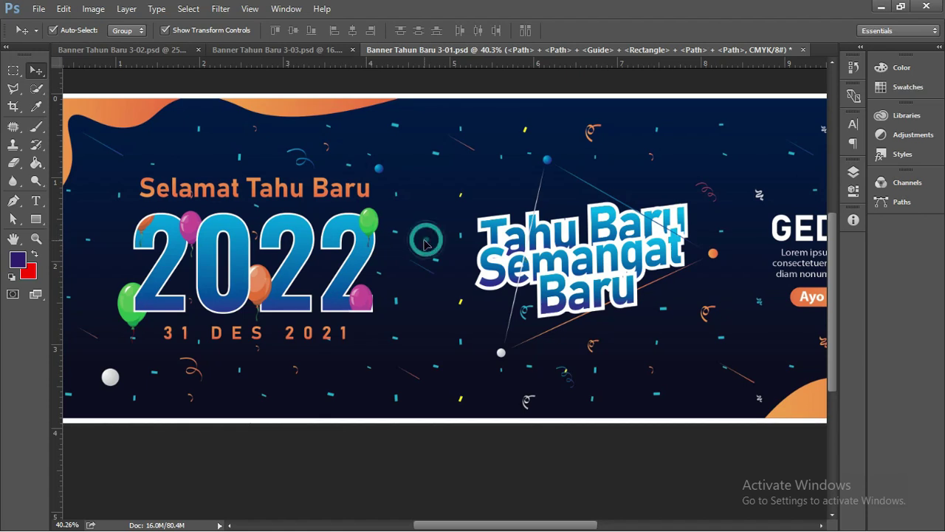
Turn on automatic layer picking, select the GEDUNG text group and zoom in on it.
key("ctrl")
scroll(399, 258, "down", 1)
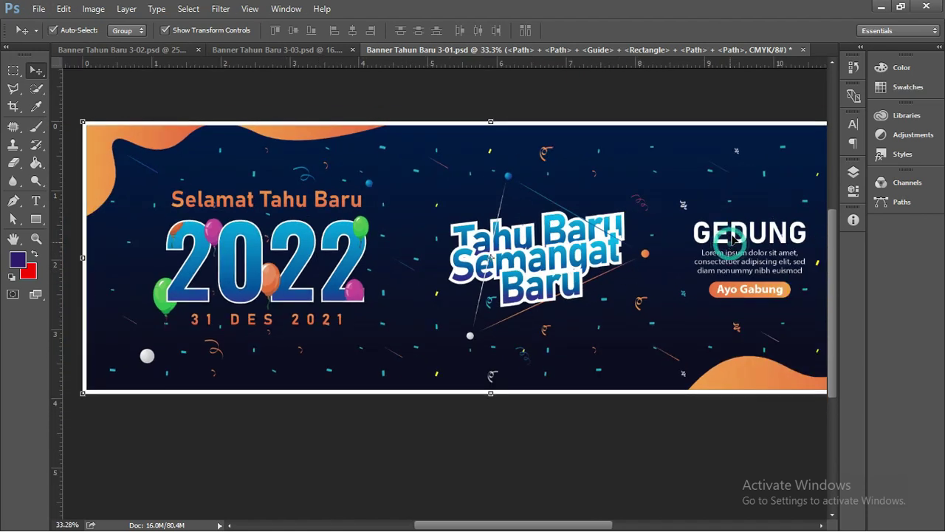
left_click(732, 240)
scroll(738, 240, "up", 1)
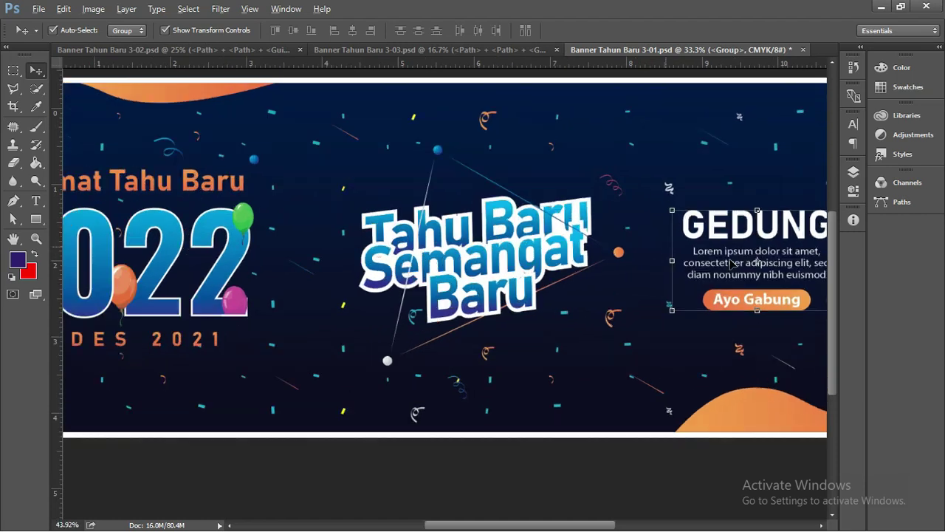
scroll(738, 240, "up", 2)
scroll(553, 220, "up", 1)
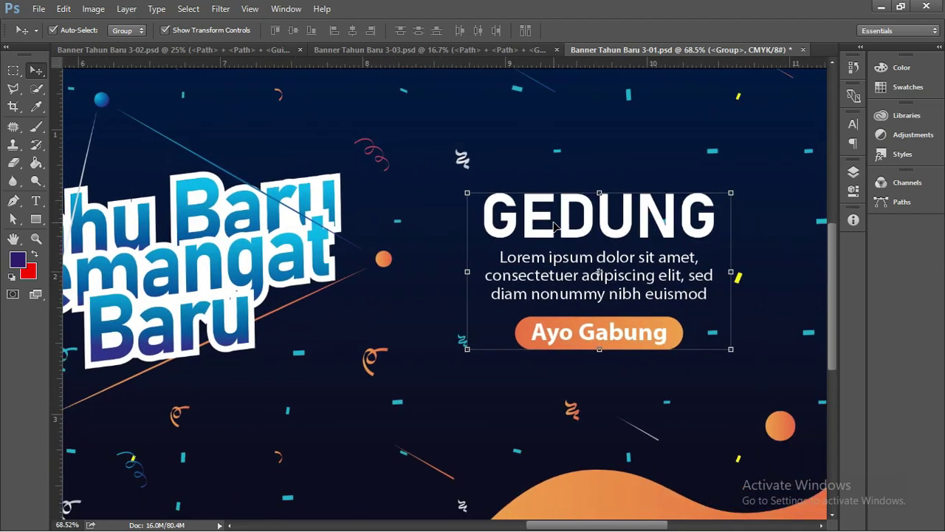
Decline the missing Bahnschrift Bold font warning on GEDUNG and enter the Lorem ipsum paragraph.
key("t")
left_click(568, 231)
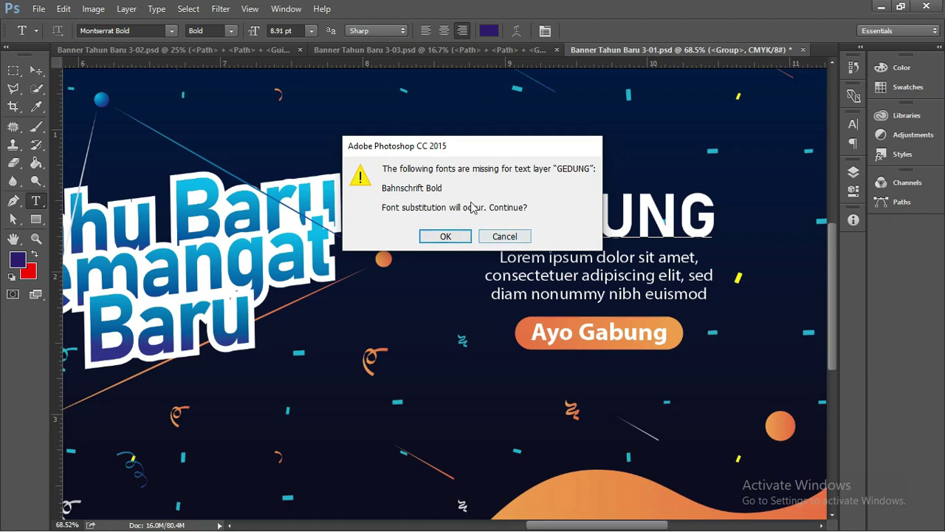
left_click_drag(483, 148, 294, 131)
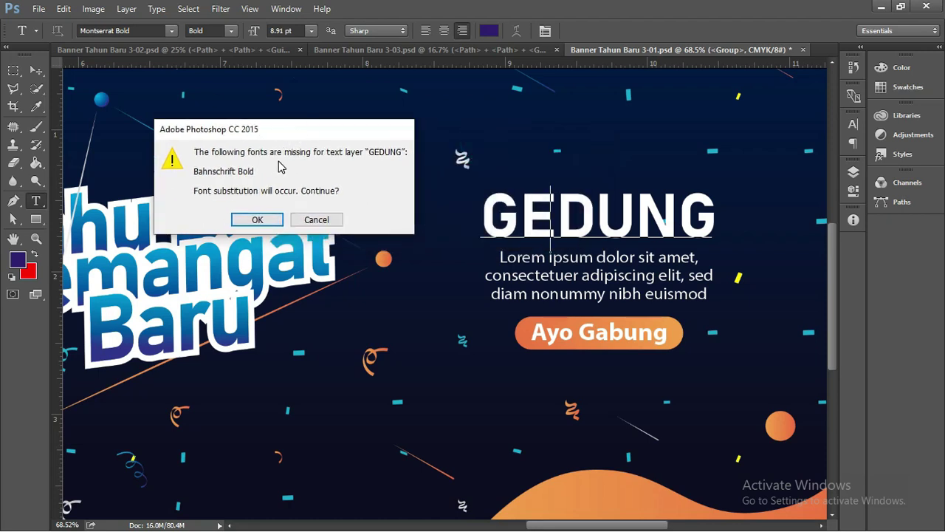
left_click_drag(277, 137, 272, 126)
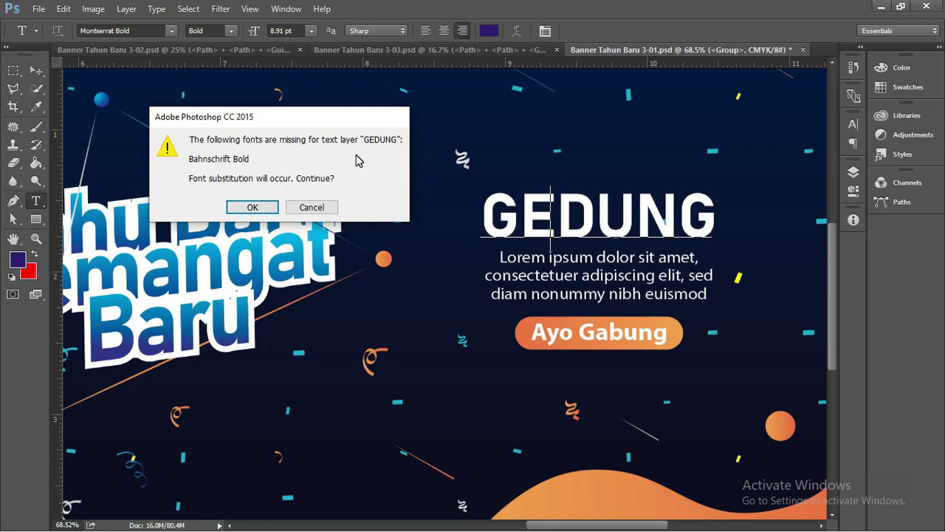
left_click(311, 208)
left_click(595, 277)
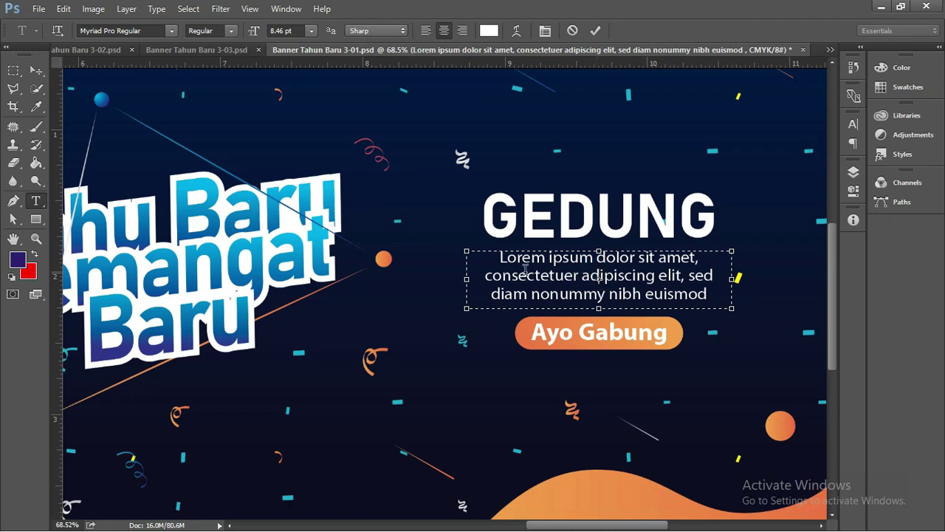
Select the Lorem ipsum paragraph, commit the edit and nudge the title slightly left.
left_click_drag(525, 274, 687, 293)
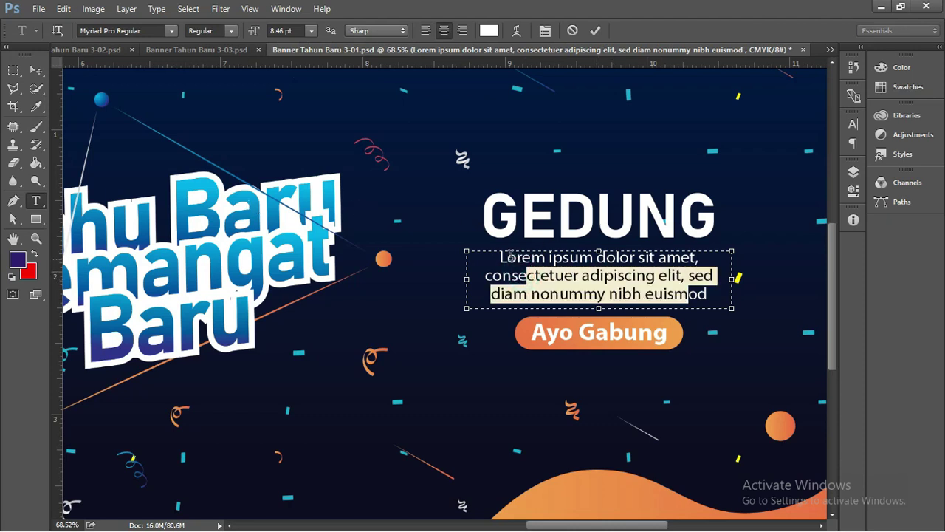
left_click_drag(502, 255, 737, 296)
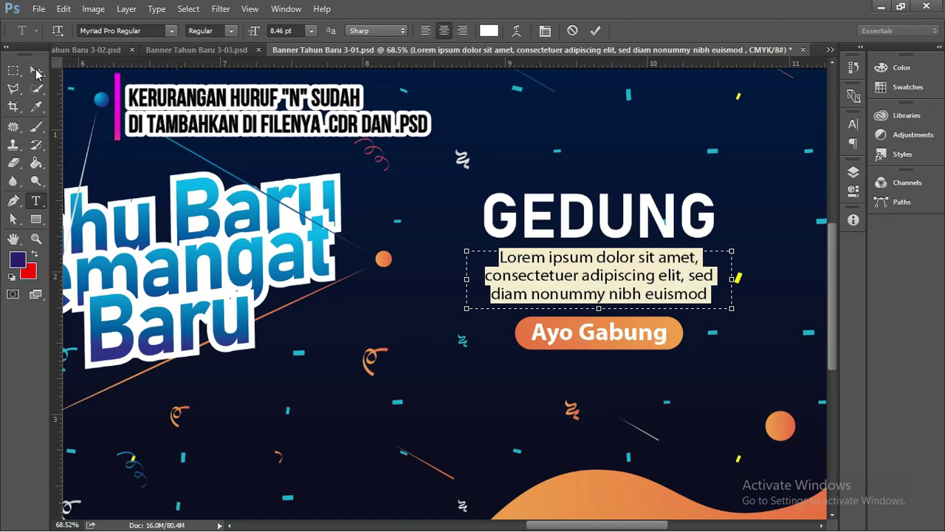
left_click(36, 71)
scroll(254, 156, "down", 2)
scroll(254, 155, "down", 2)
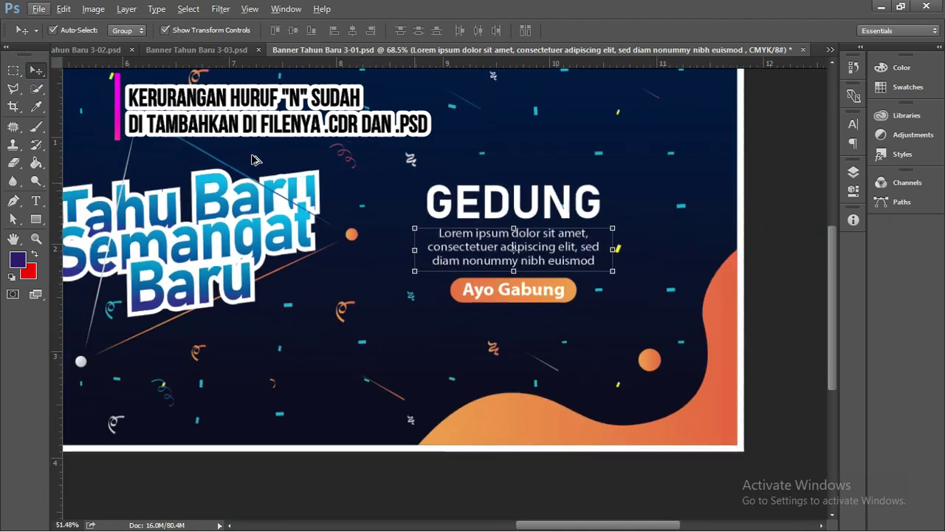
left_click_drag(175, 189, 325, 259)
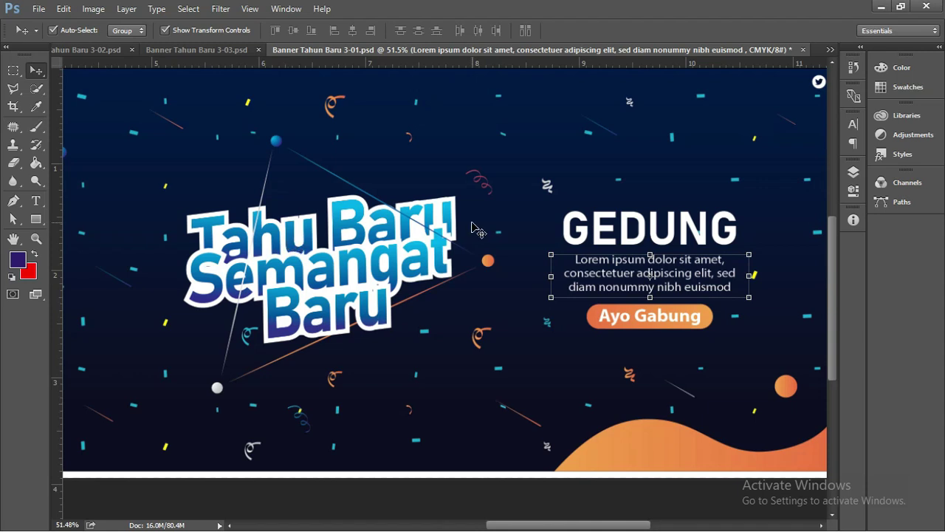
left_click_drag(326, 277, 325, 275)
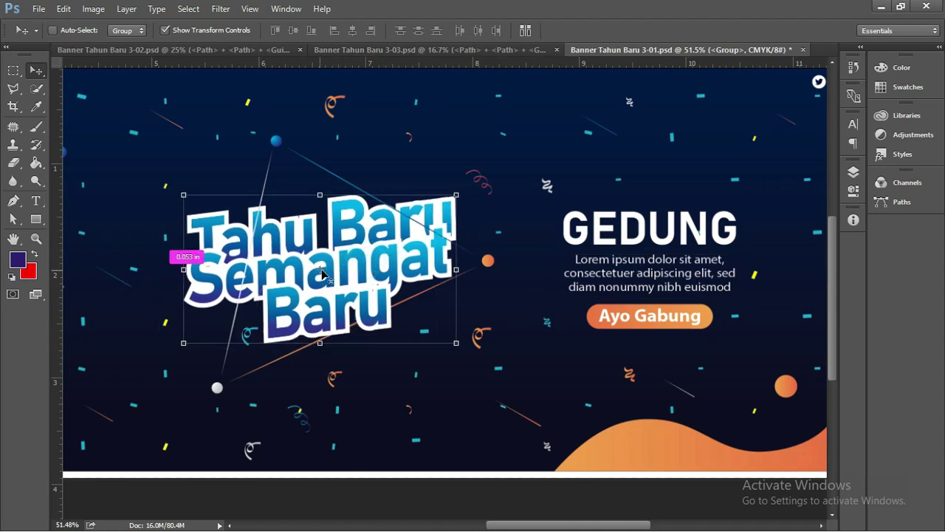
Ungroup the Tahu Baru Semangat Baru title group in the Layers panel.
left_click(855, 176)
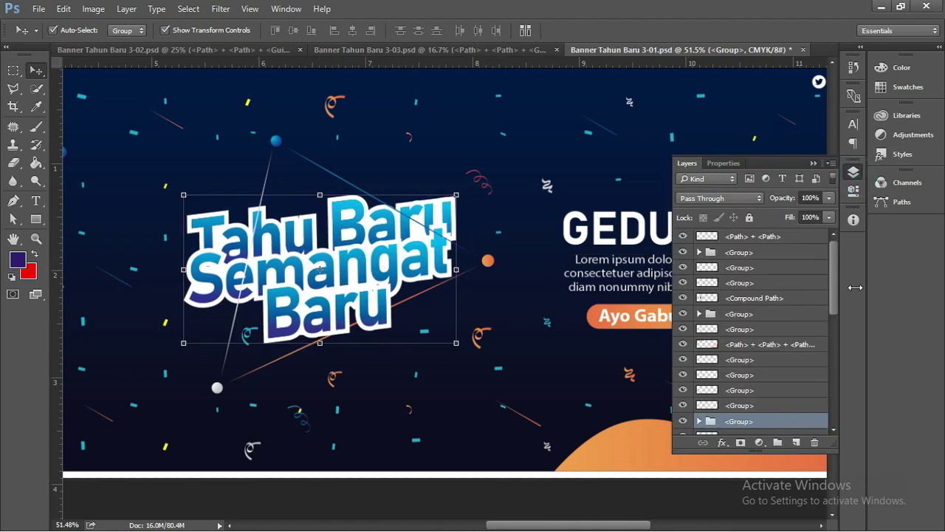
left_click_drag(834, 280, 834, 333)
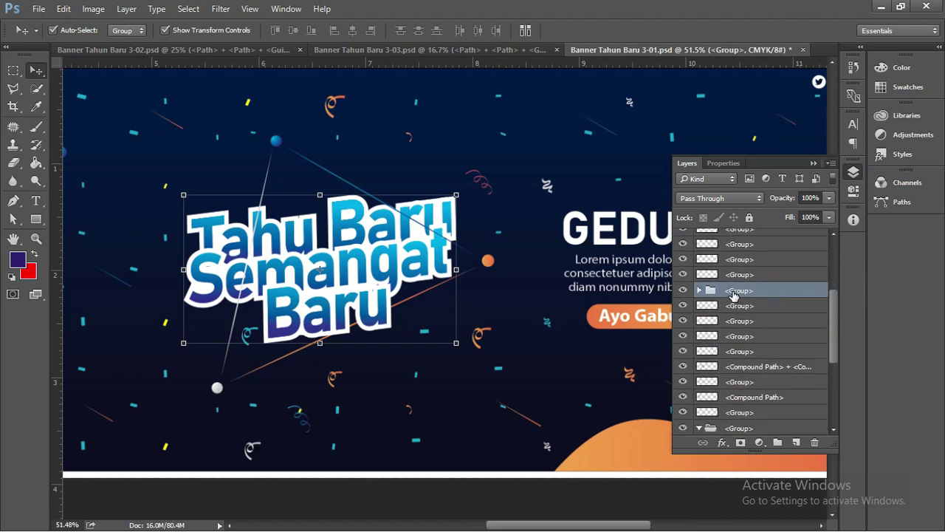
right_click(734, 295)
left_click(783, 96)
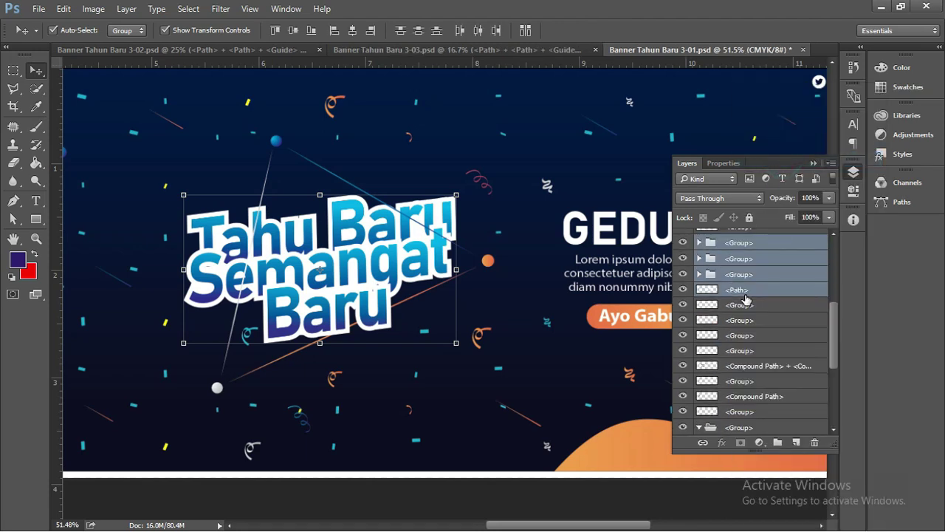
scroll(746, 298, "up", 1)
Toggle the Baru, Semangat, Tahu Baru groups and outline path visibility to identify each.
left_click(684, 258)
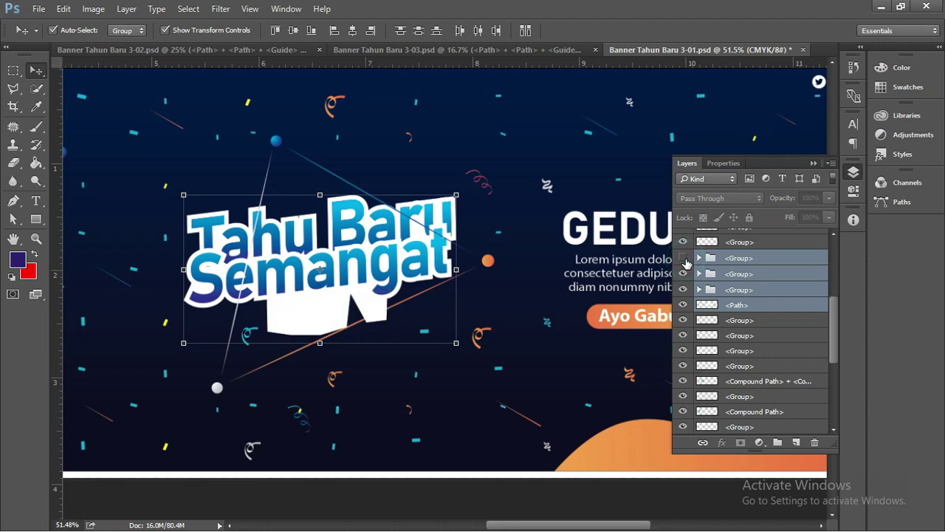
left_click(684, 260)
left_click(683, 274)
left_click(683, 274)
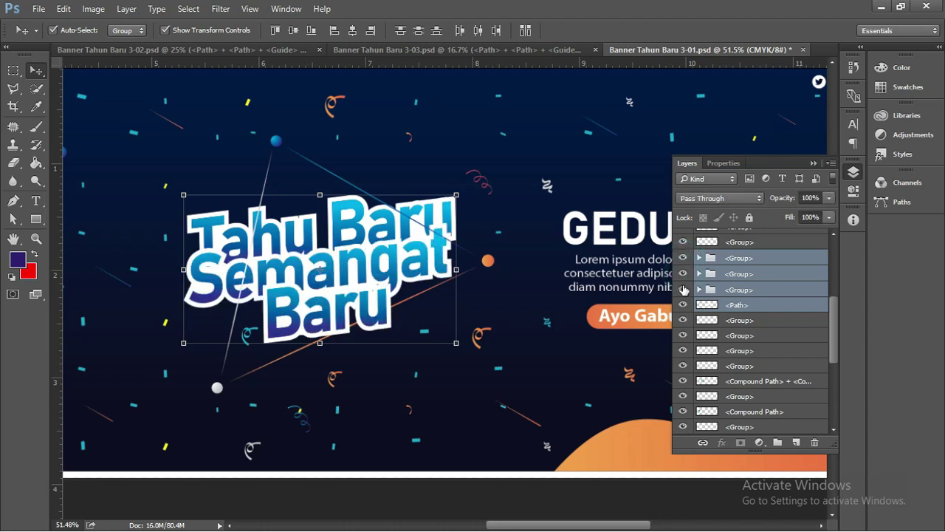
left_click(683, 289)
left_click(683, 289)
left_click(699, 257)
left_click(683, 352)
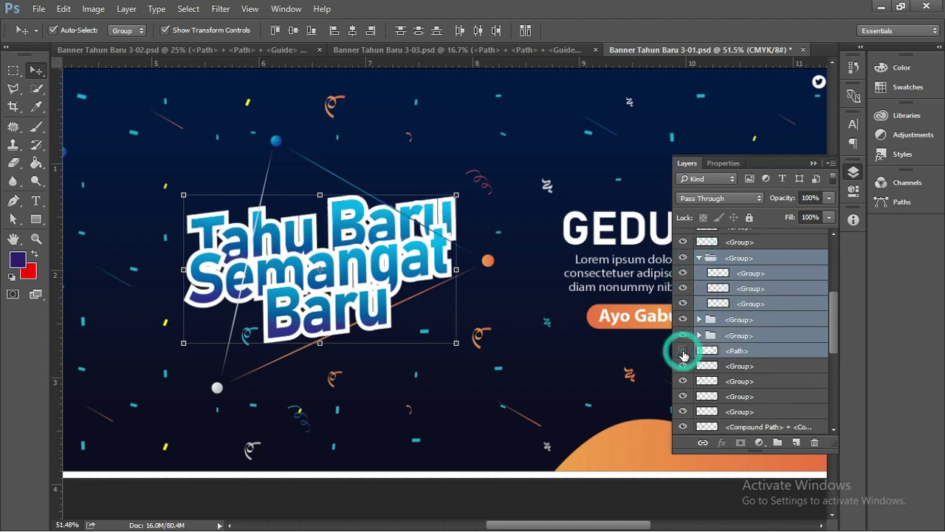
left_click(683, 351)
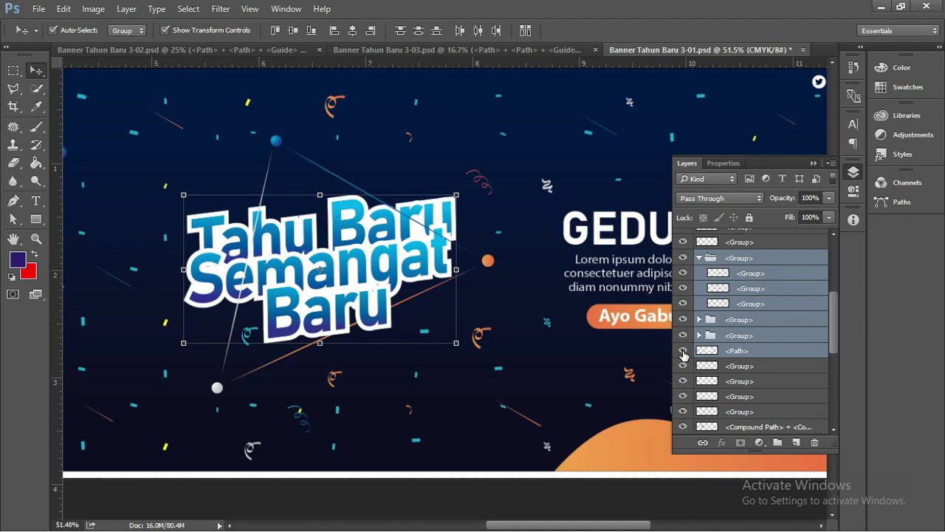
left_click(683, 351)
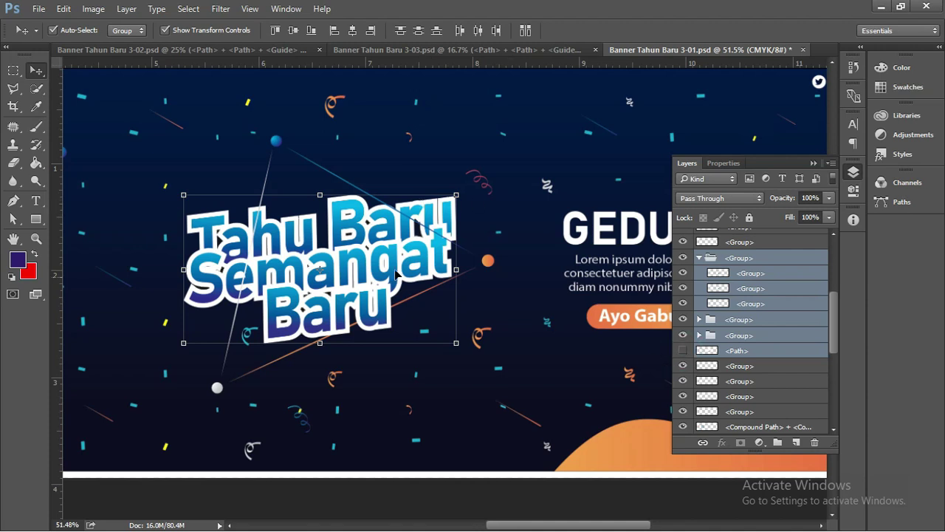
left_click(683, 353)
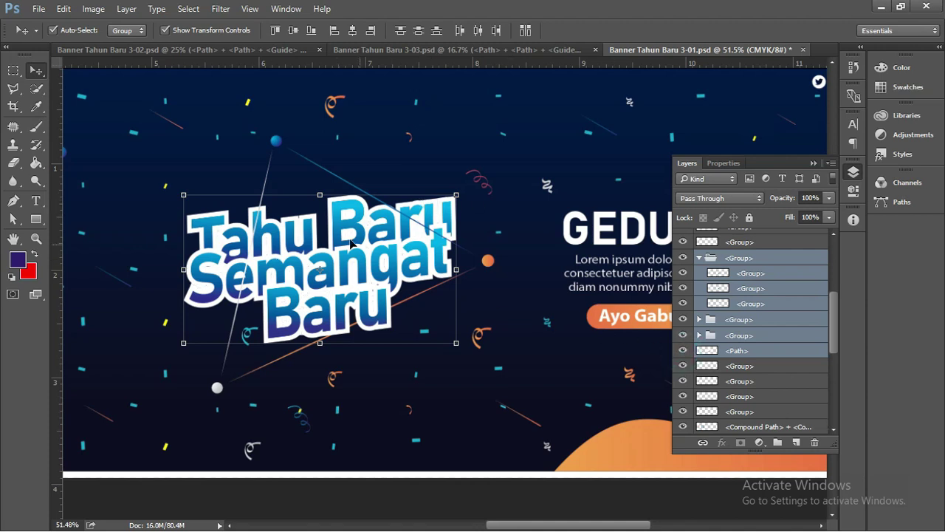
left_click(348, 167)
Zoom and pan across the Selamat Tahu Baru 2022 date artwork.
scroll(351, 166, "down", 1)
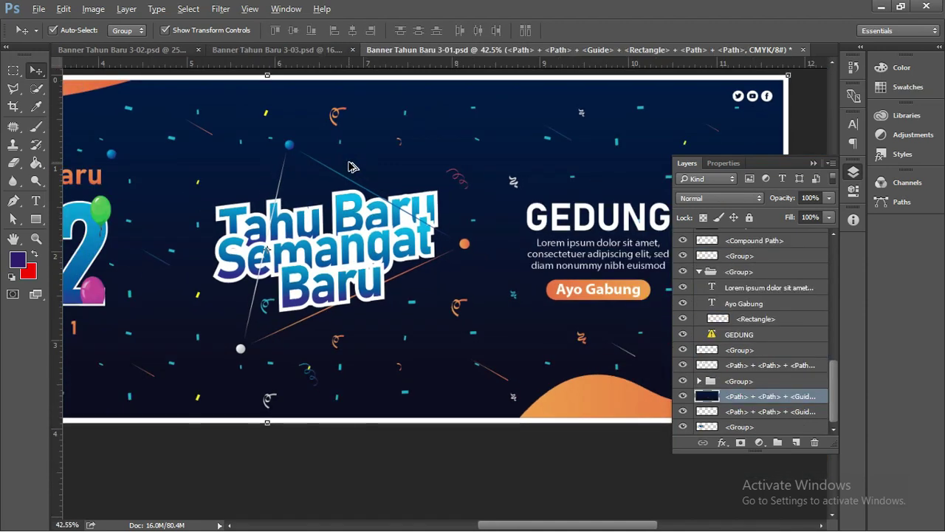
scroll(351, 166, "down", 1)
left_click_drag(418, 184, 477, 195)
scroll(476, 195, "down", 1)
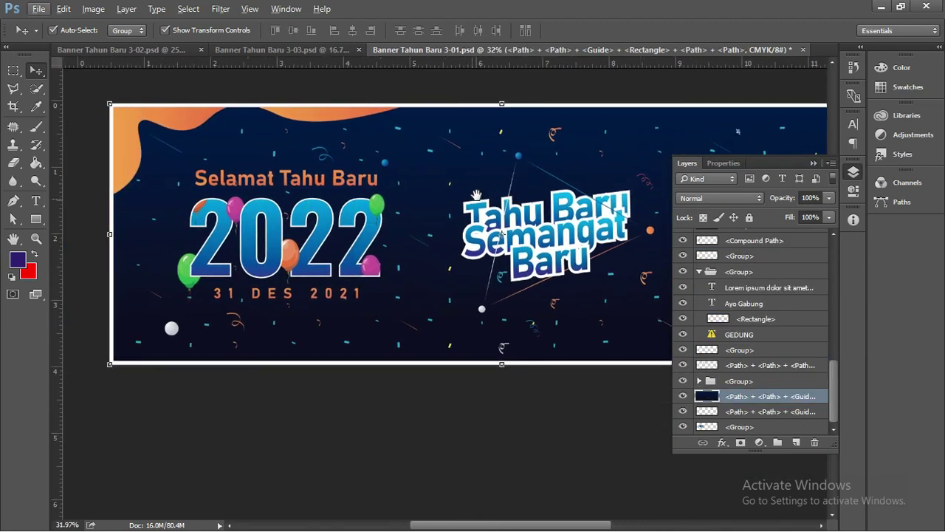
scroll(243, 216, "up", 3)
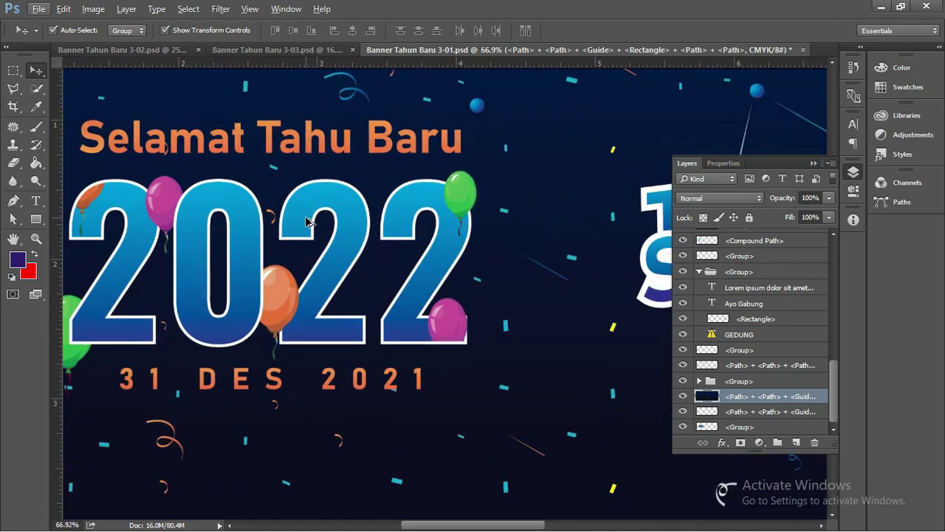
left_click_drag(308, 222, 378, 210)
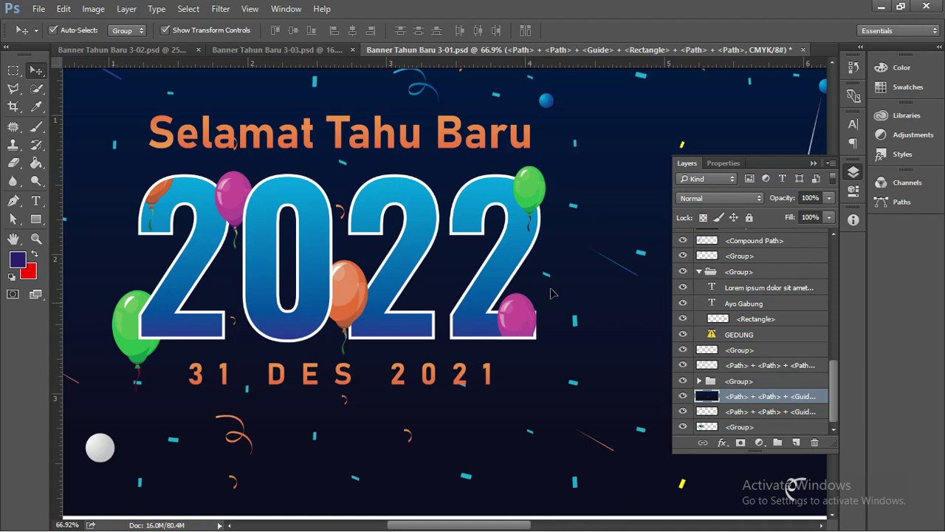
scroll(264, 310, "up", 1)
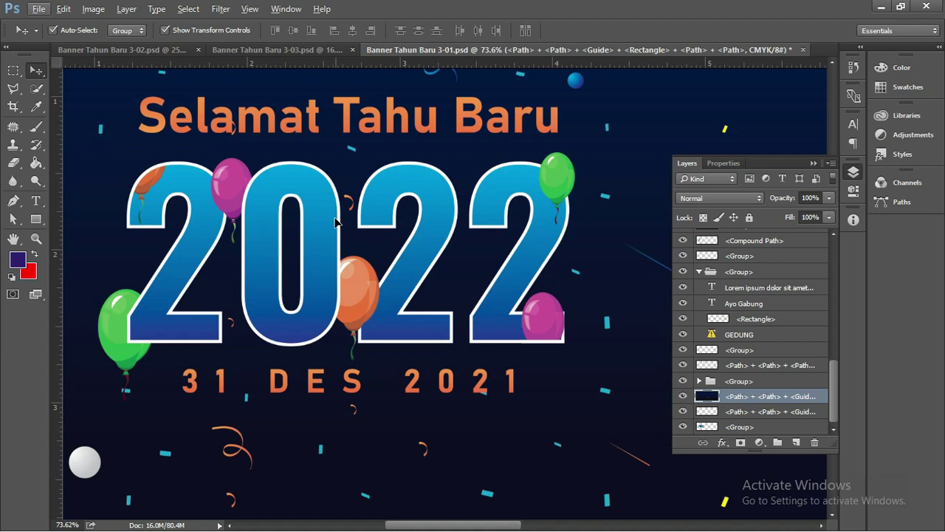
scroll(317, 242, "down", 1)
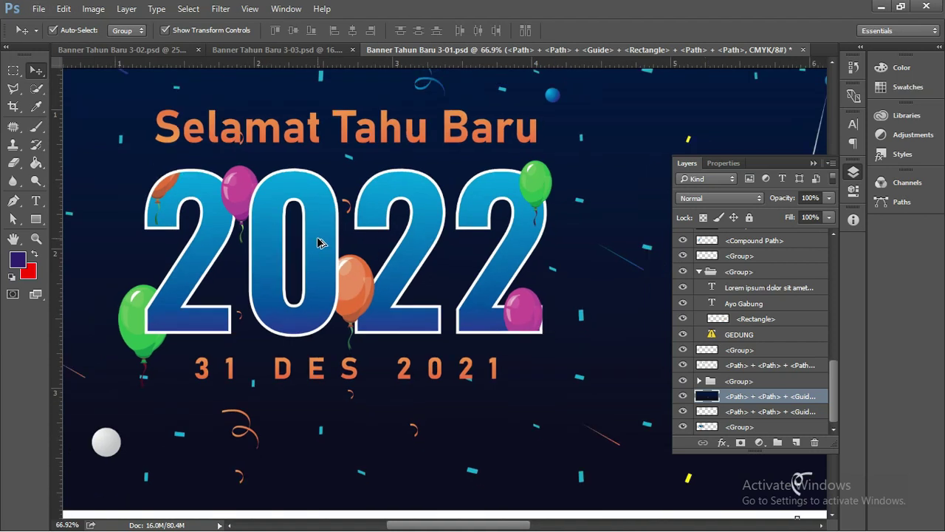
scroll(317, 242, "down", 1)
left_click_drag(514, 218, 473, 267)
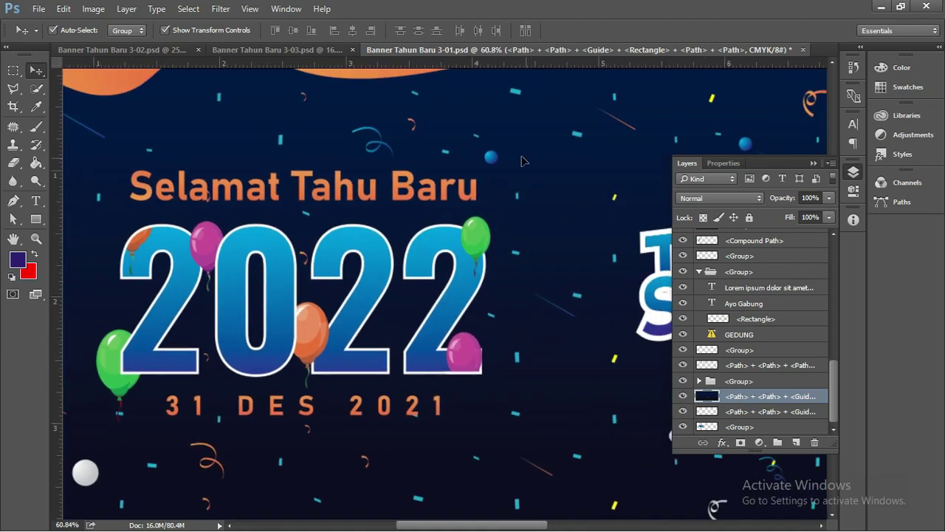
scroll(398, 222, "down", 1)
scroll(398, 221, "down", 1)
scroll(398, 221, "down", 1)
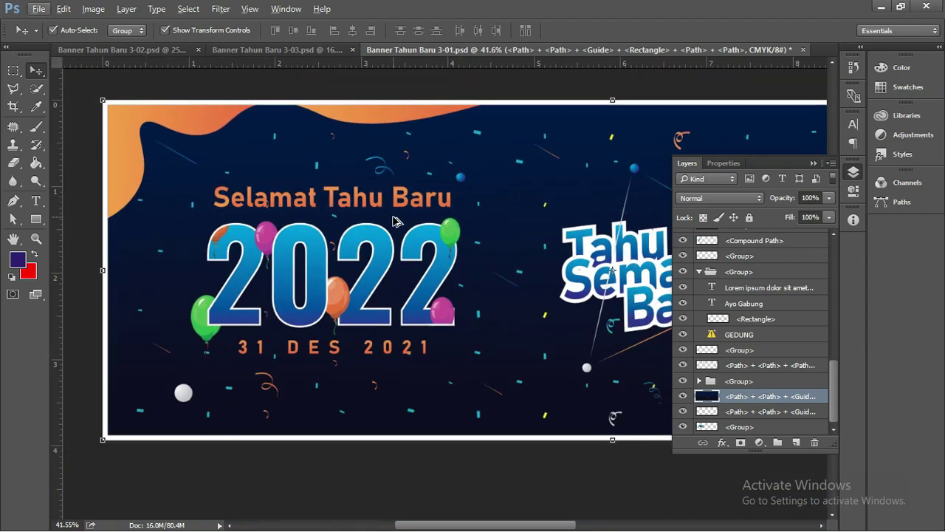
left_click_drag(469, 209, 426, 209)
Select the top-right social media icons group, zoom out, then deselect it.
left_click(810, 164)
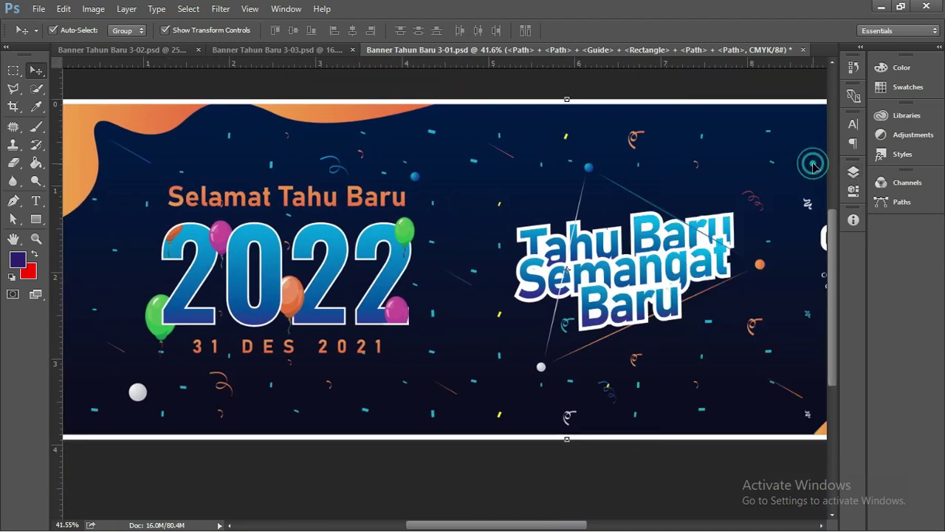
scroll(528, 212, "down", 1)
scroll(529, 212, "down", 1)
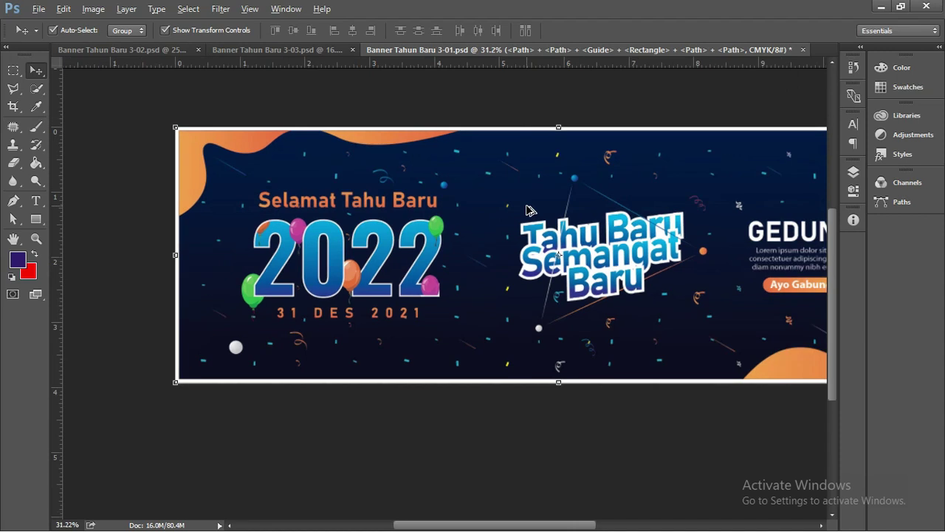
scroll(484, 240, "down", 1)
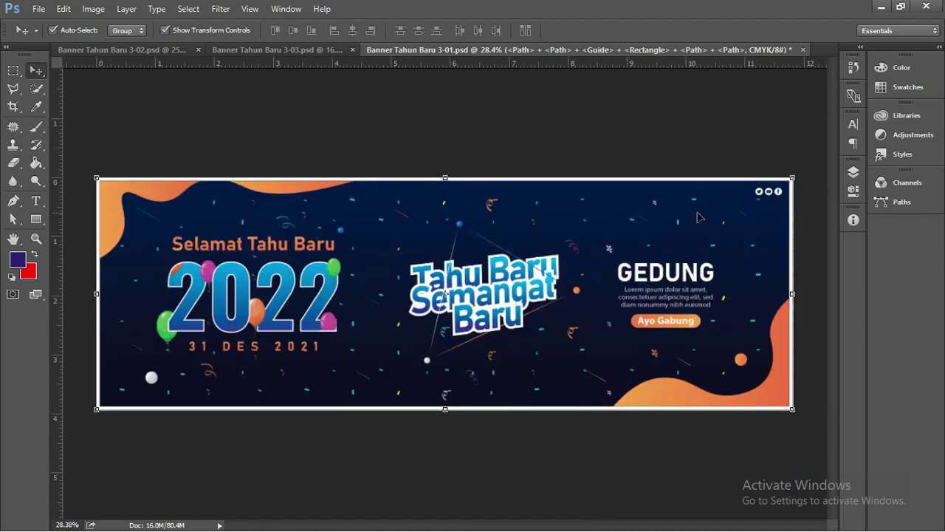
left_click(578, 130)
scroll(752, 198, "up", 3)
left_click(777, 189)
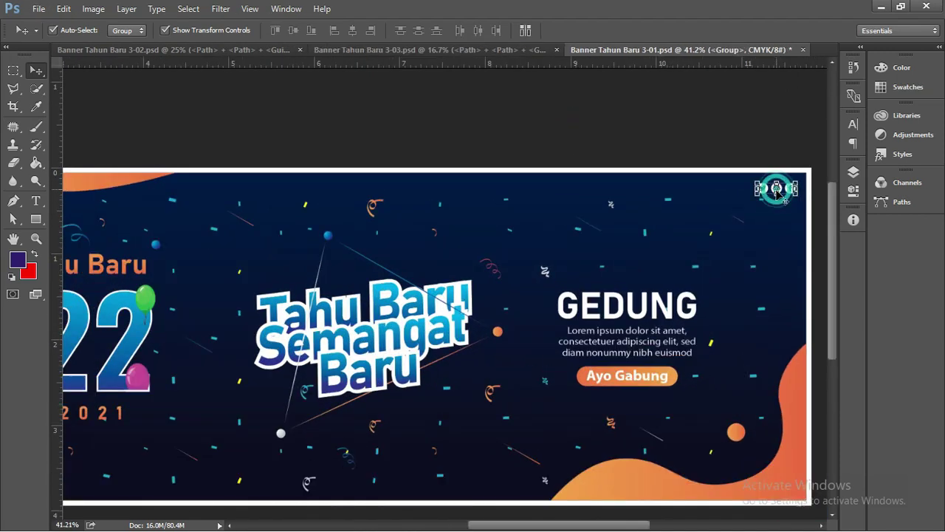
scroll(777, 190, "down", 2)
scroll(566, 272, "down", 1)
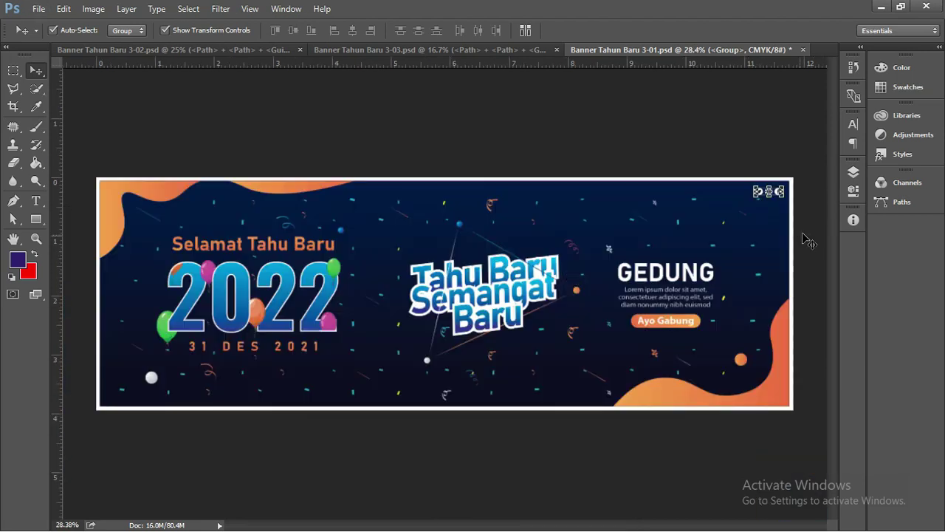
left_click(673, 126)
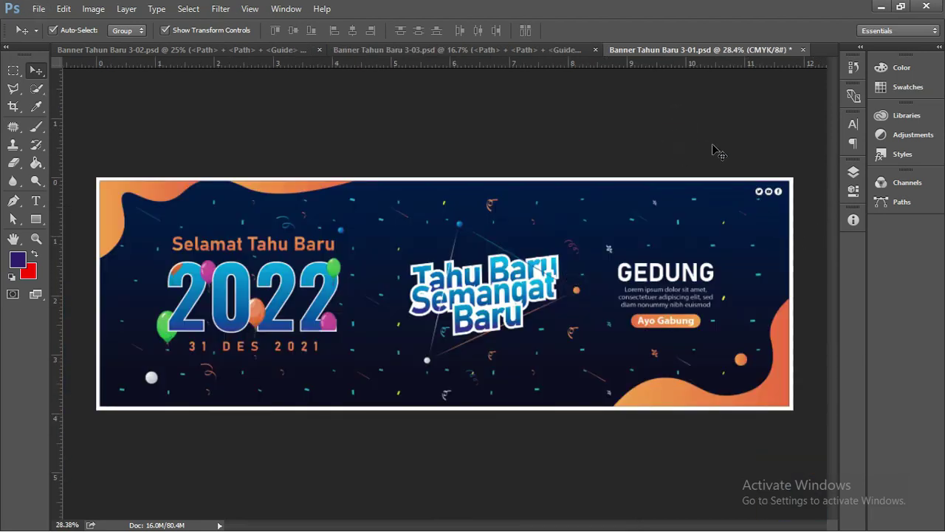
Show the Layers panel and select the topmost layer in the stack.
left_click(854, 172)
scroll(760, 296, "up", 2)
scroll(768, 294, "up", 2)
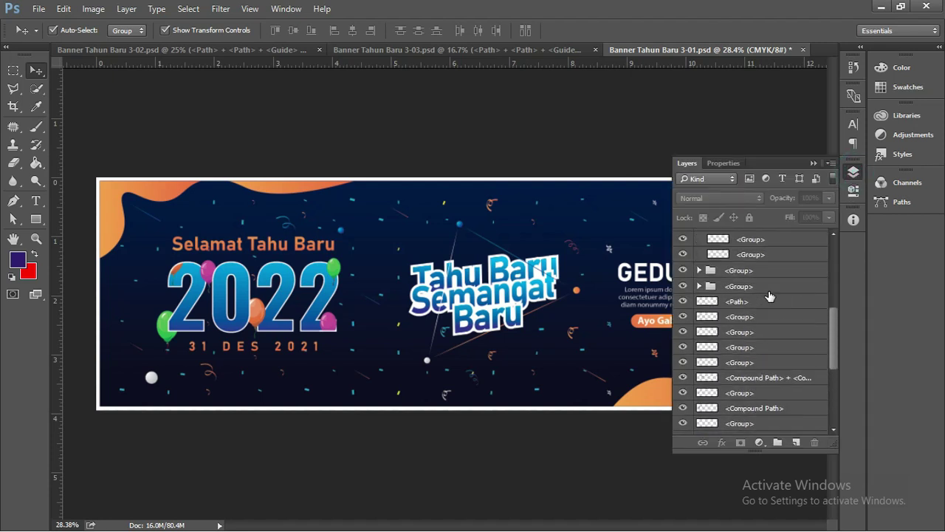
scroll(769, 292, "up", 3)
scroll(771, 288, "up", 1)
left_click(762, 237)
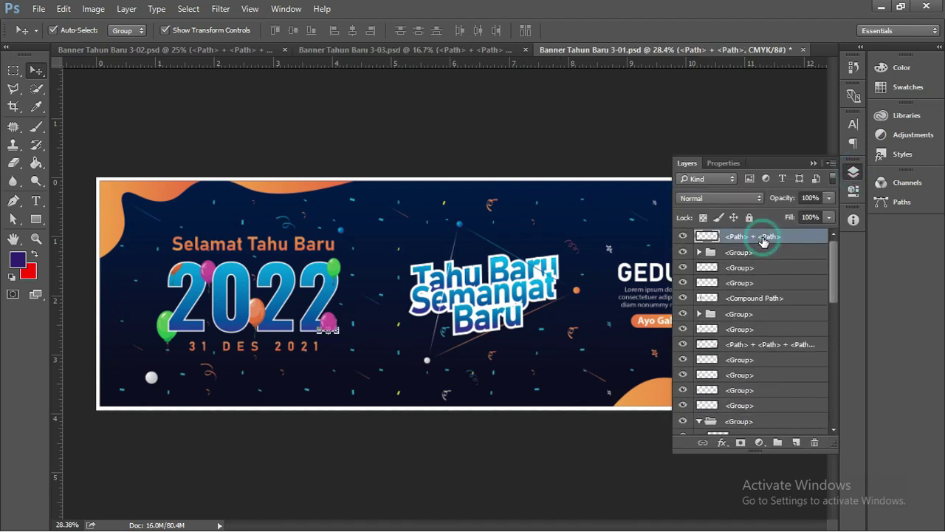
Add a Hue/Saturation adjustment layer with Hue -6 and Saturation +25.
left_click(760, 442)
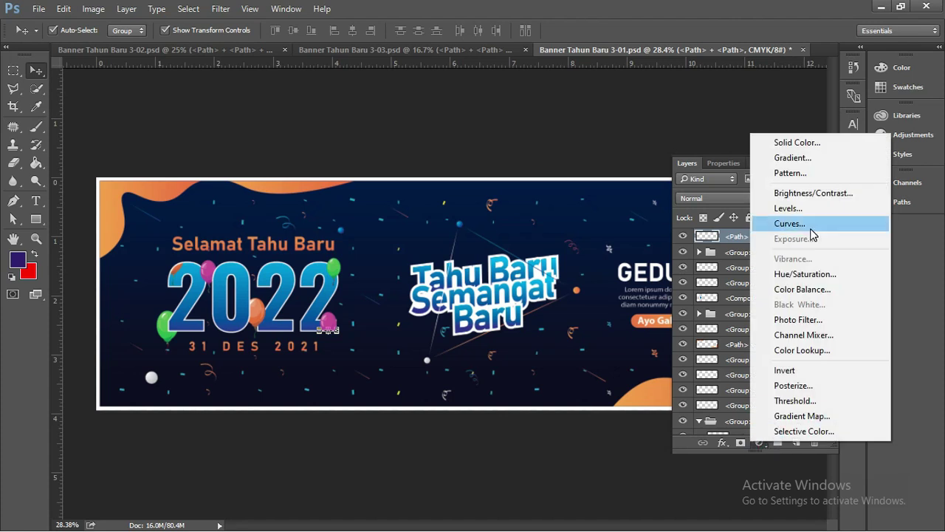
left_click(812, 275)
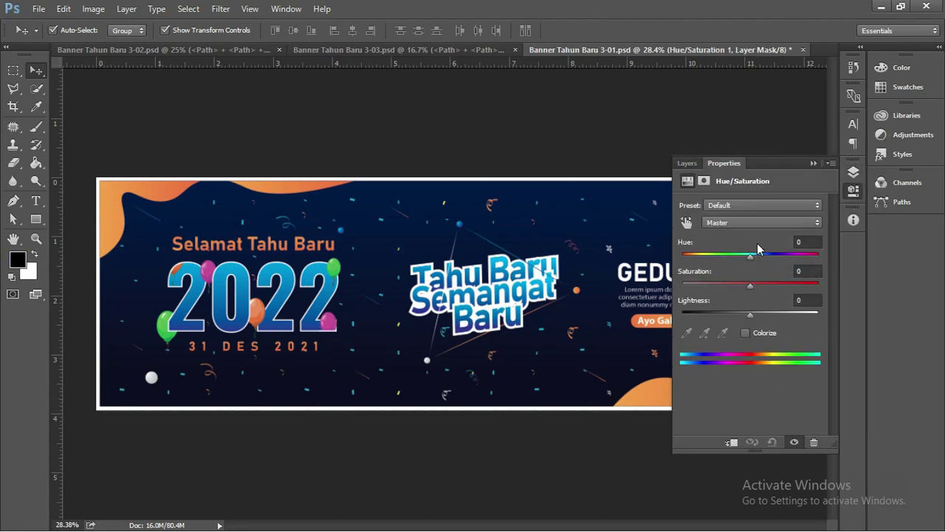
mouse_move(749, 260)
left_mouse_down()
mouse_move(757, 259)
mouse_move(742, 286)
mouse_move(768, 286)
mouse_move(705, 256)
mouse_move(810, 256)
mouse_move(783, 255)
left_mouse_up()
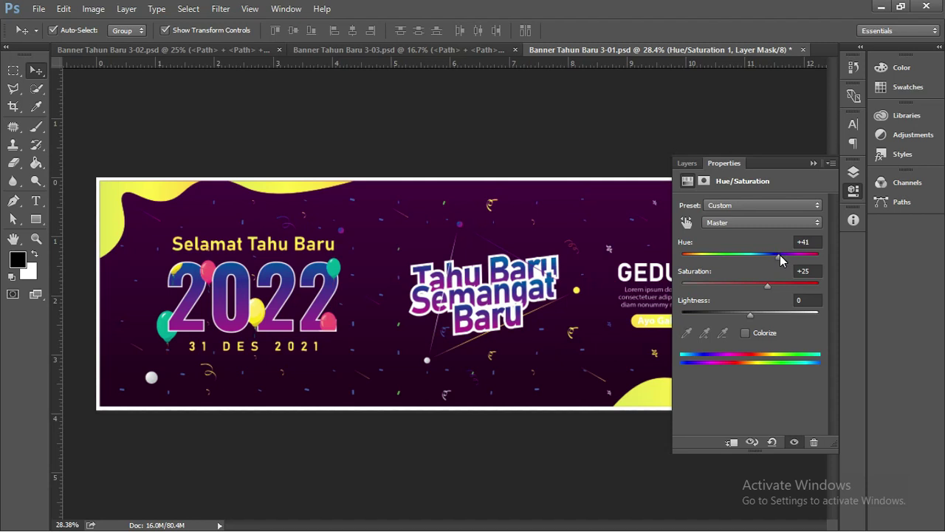
mouse_move(780, 254)
left_mouse_down()
mouse_move(797, 255)
mouse_move(716, 255)
mouse_move(747, 256)
left_mouse_up()
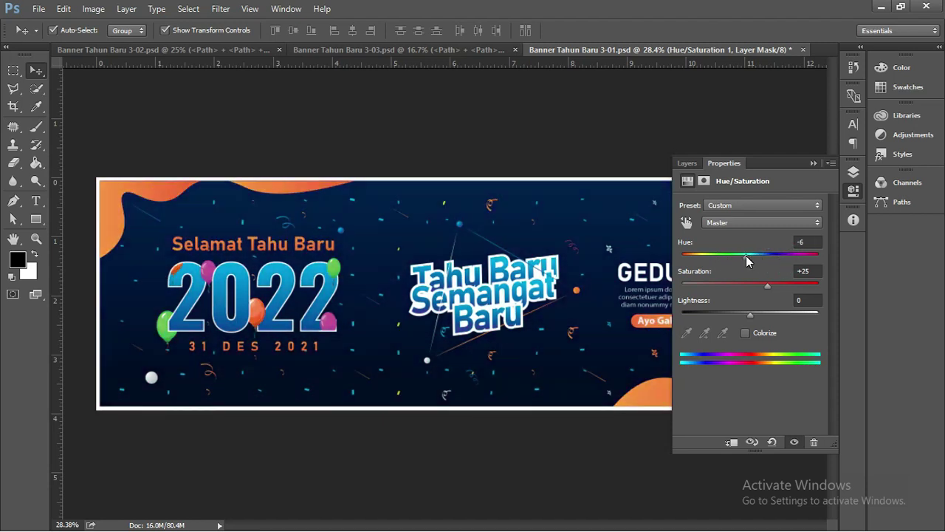
left_click(813, 163)
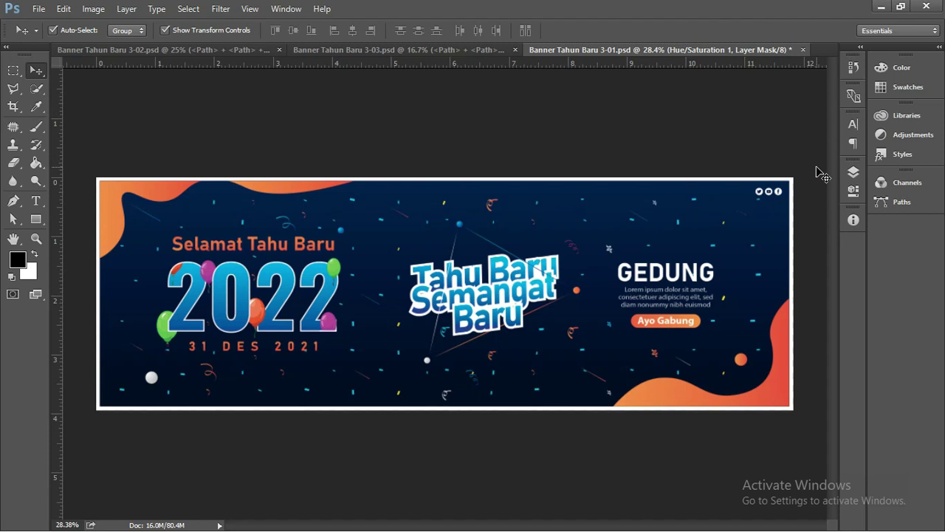
Zoom over the recoloured banner, glance at the File menu, and show the layer stack.
scroll(715, 236, "up", 3)
scroll(423, 283, "up", 2)
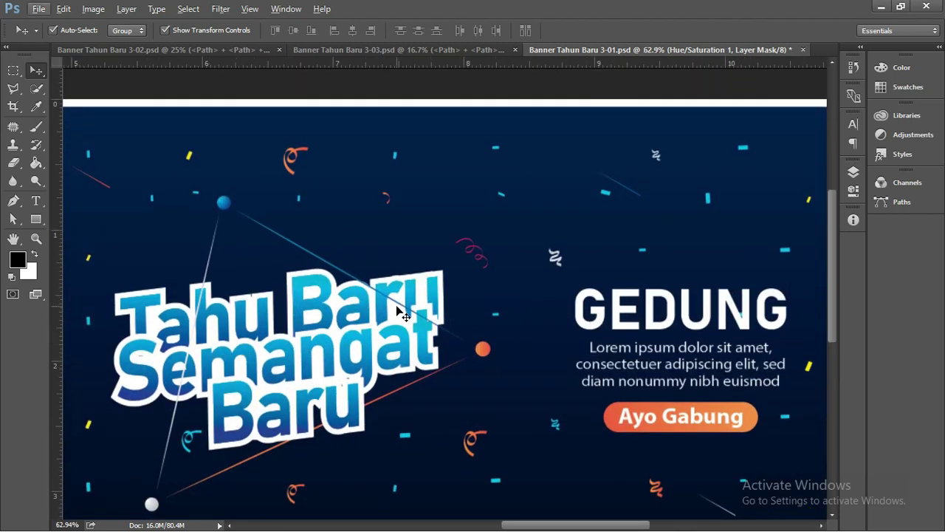
scroll(399, 313, "down", 2)
scroll(406, 306, "down", 1)
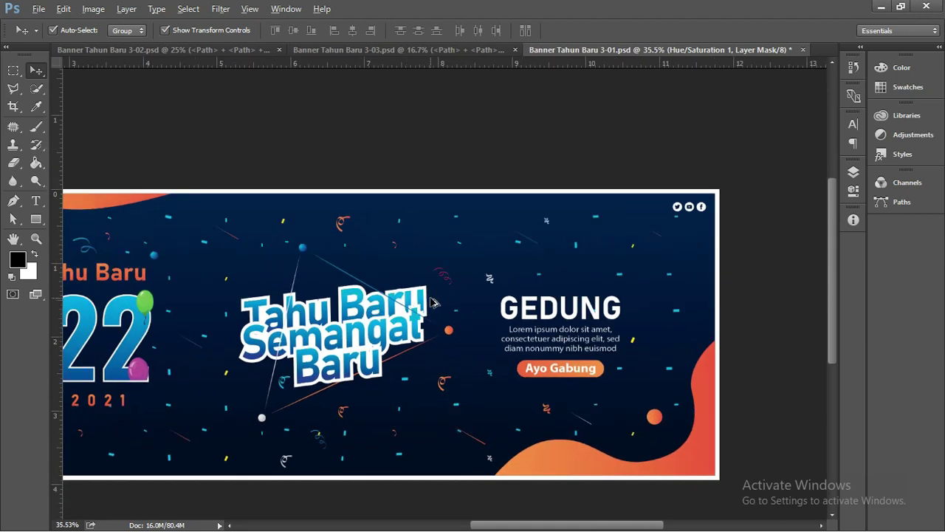
scroll(421, 308, "down", 1)
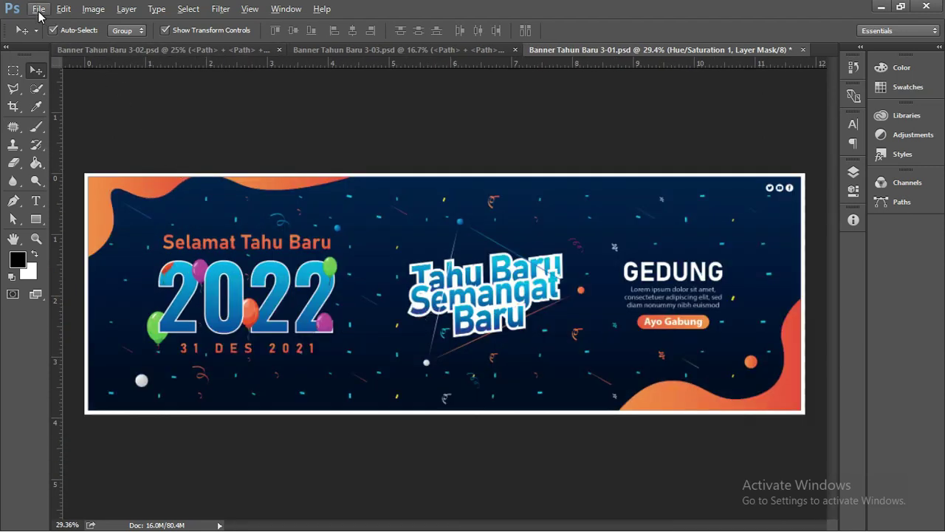
left_click(38, 10)
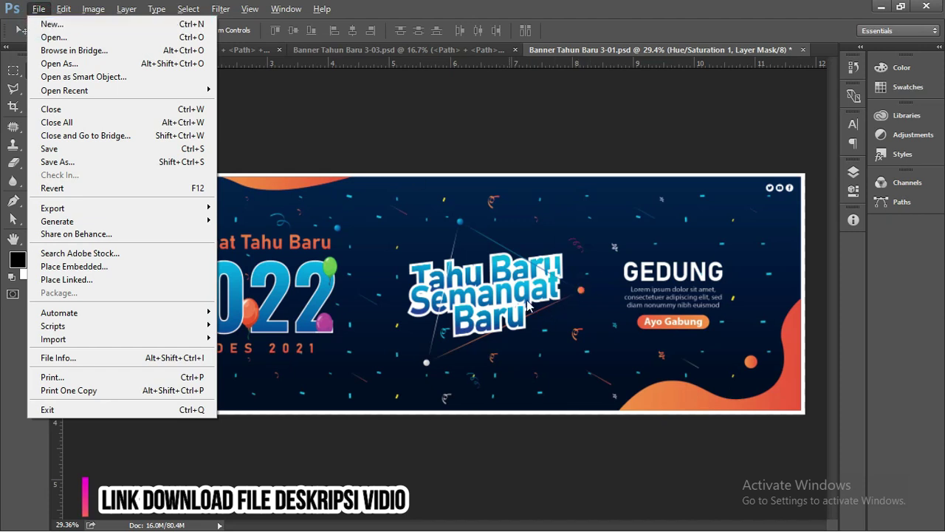
scroll(506, 283, "up", 1)
scroll(477, 283, "up", 1)
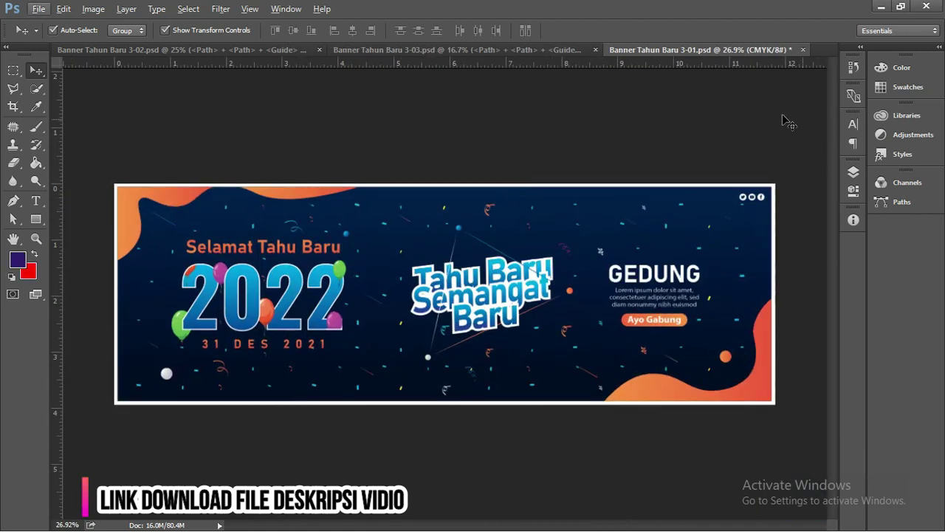
left_click(854, 172)
left_click(831, 266)
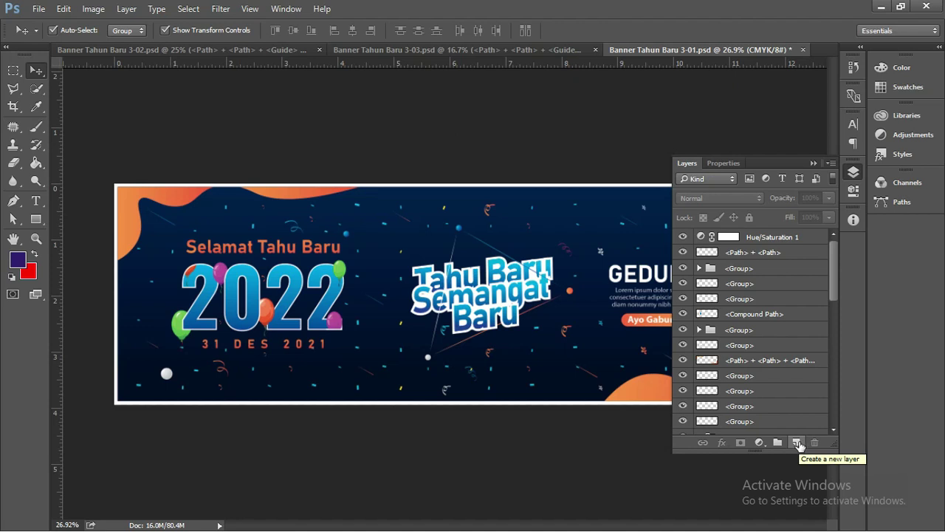
Add a new layer and fill it solid white with the Paint Bucket.
left_click(797, 443)
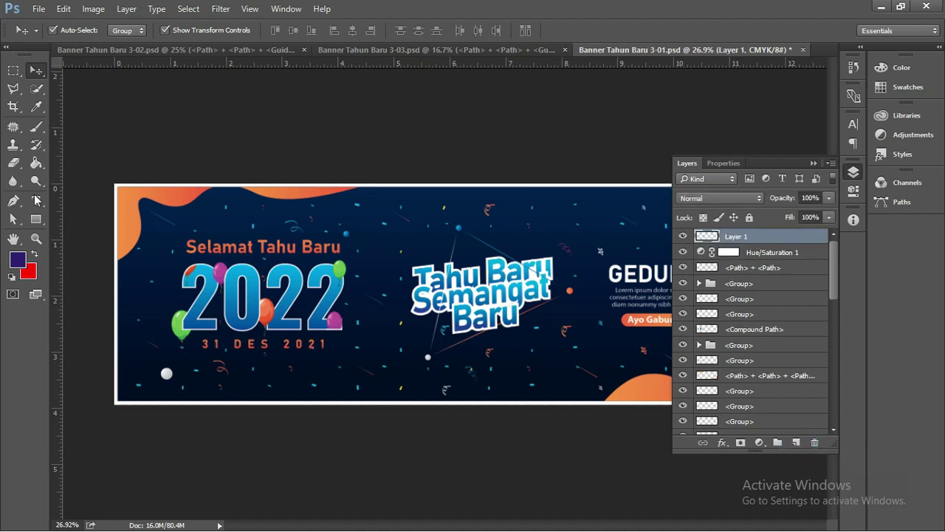
left_click(12, 276)
left_click(35, 253)
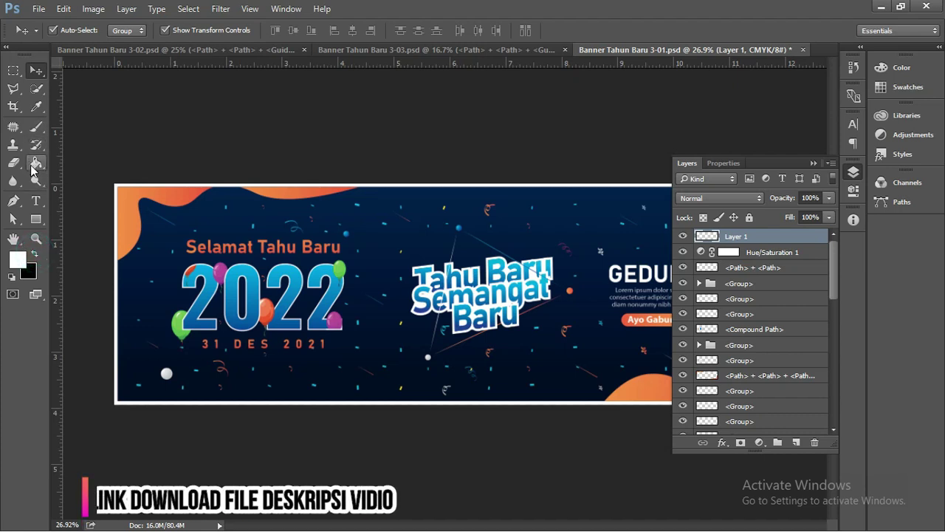
left_click(36, 163)
left_click(358, 290)
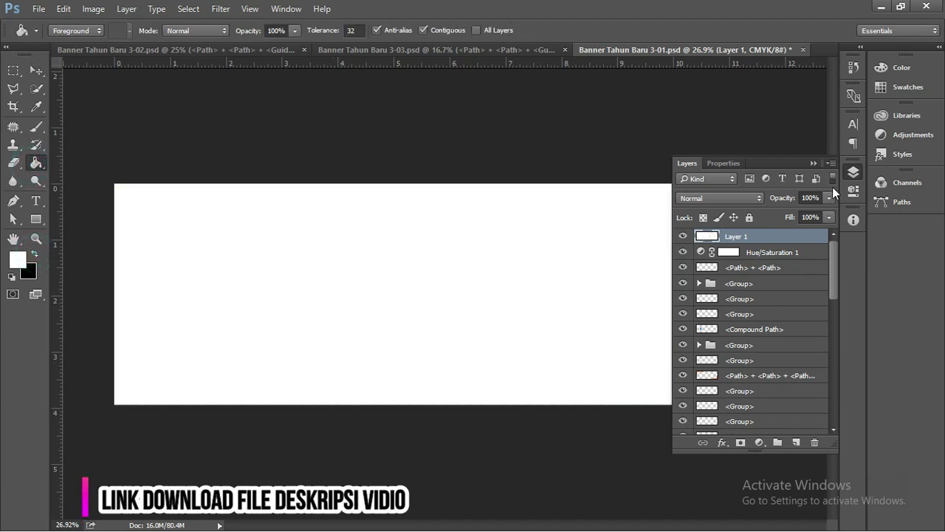
Test-move the white Layer 1 down to reveal the banner, then move it back over it.
left_click(813, 164)
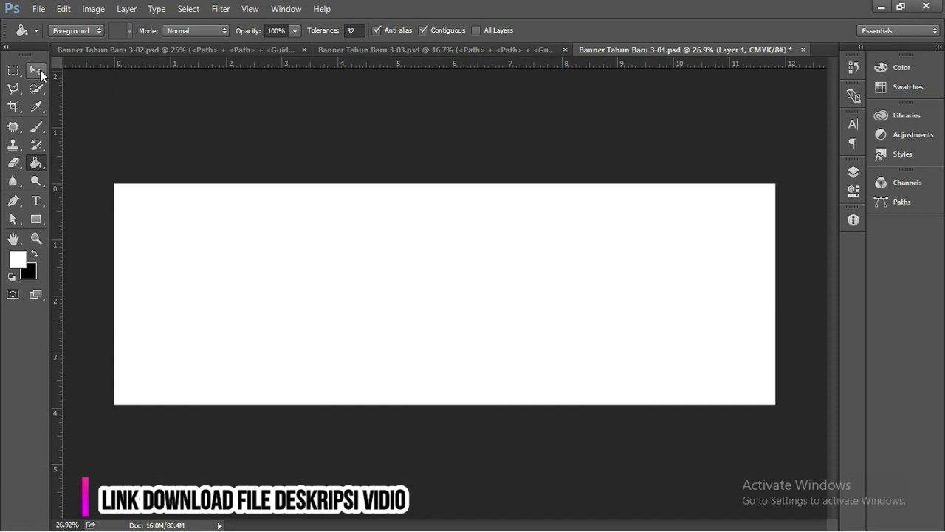
left_click(35, 70)
left_click_drag(350, 258, 401, 323)
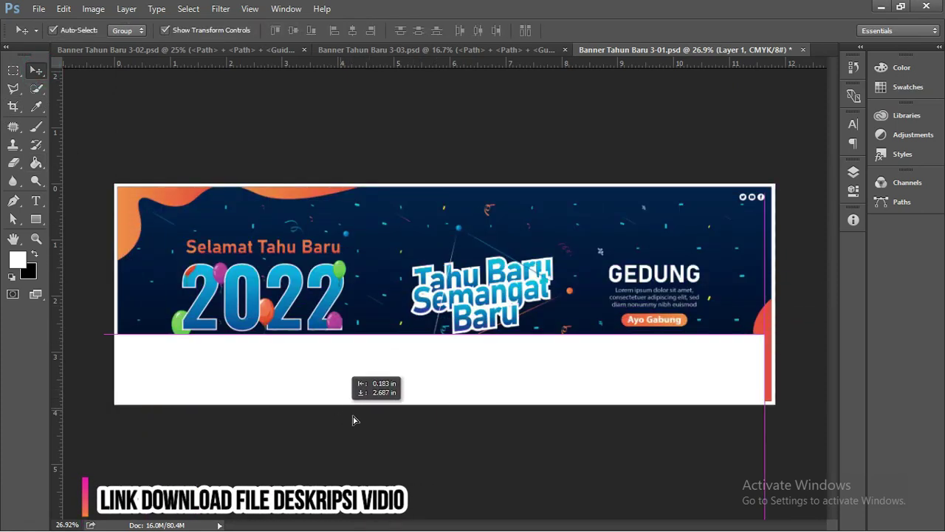
left_click_drag(400, 322, 355, 262)
left_click(854, 172)
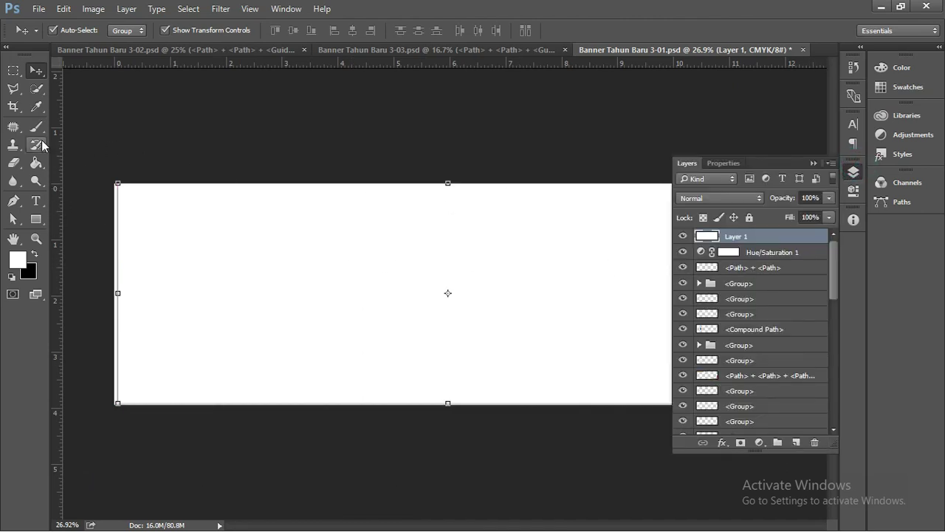
left_click(35, 201)
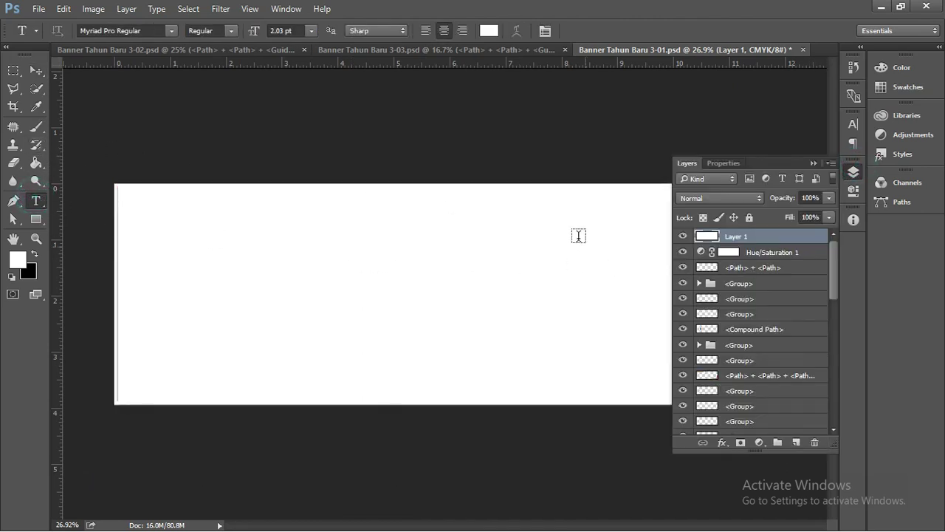
Add a black text layer and scale it up into a large two-line block.
left_click(549, 214)
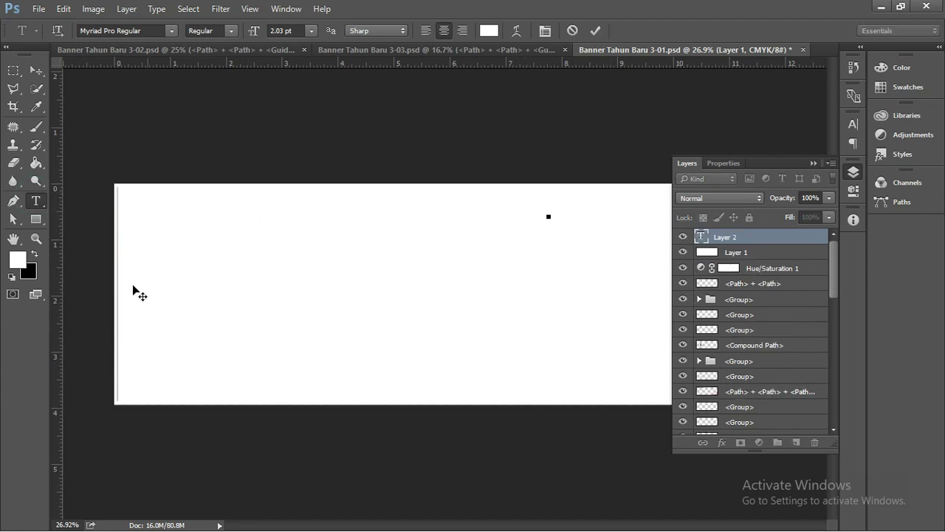
left_click(35, 254)
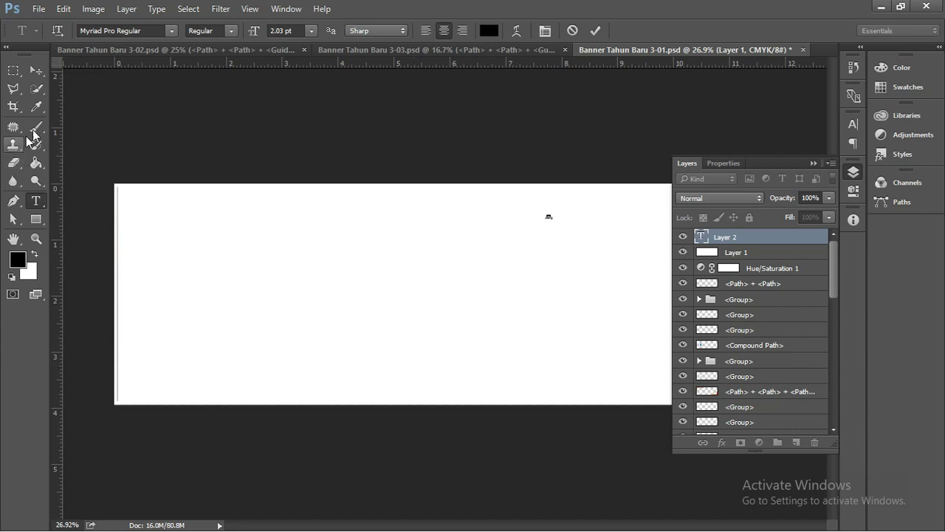
left_click(36, 70)
key("ctrl+t")
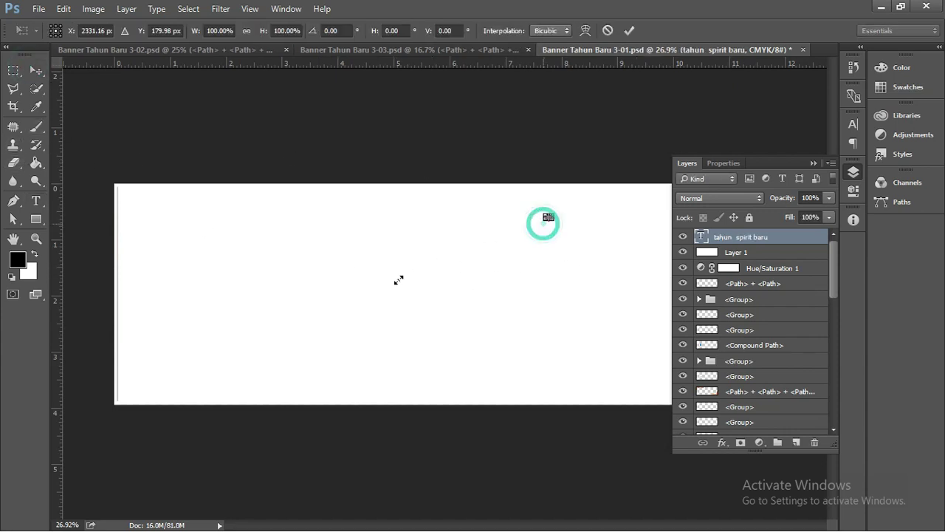
left_click_drag(544, 219, 309, 336)
left_click_drag(398, 255, 380, 259)
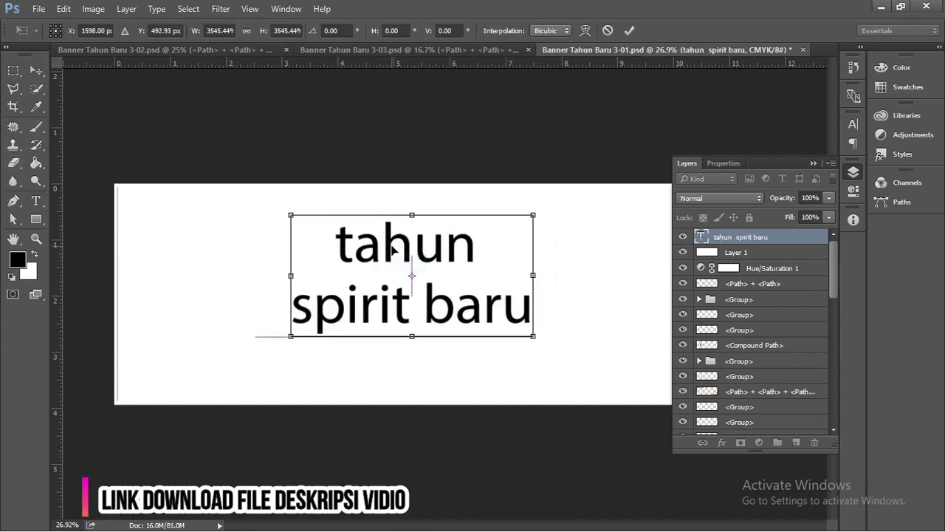
key("Return")
Capitalise the first letters of Tahun, Spirit and Baru, then select all the text.
key("t")
left_click(391, 251)
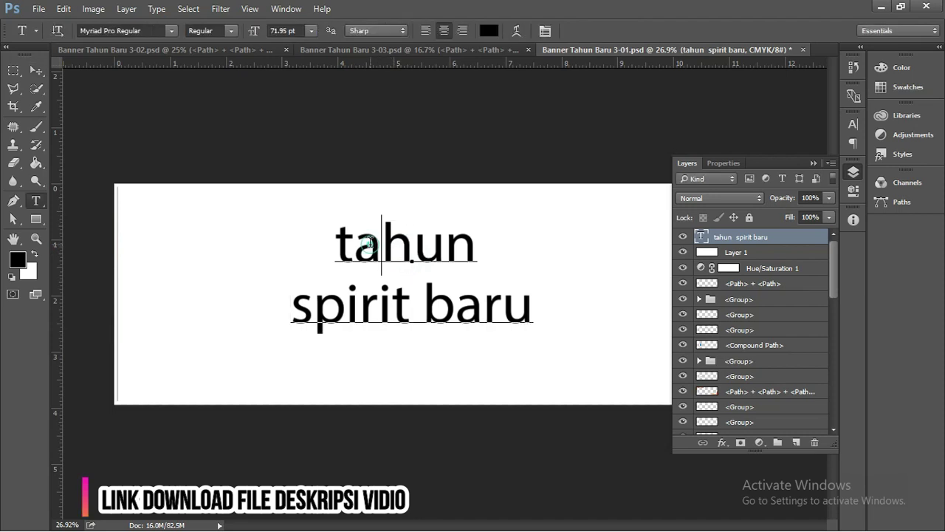
left_click_drag(361, 249, 320, 234)
type("T")
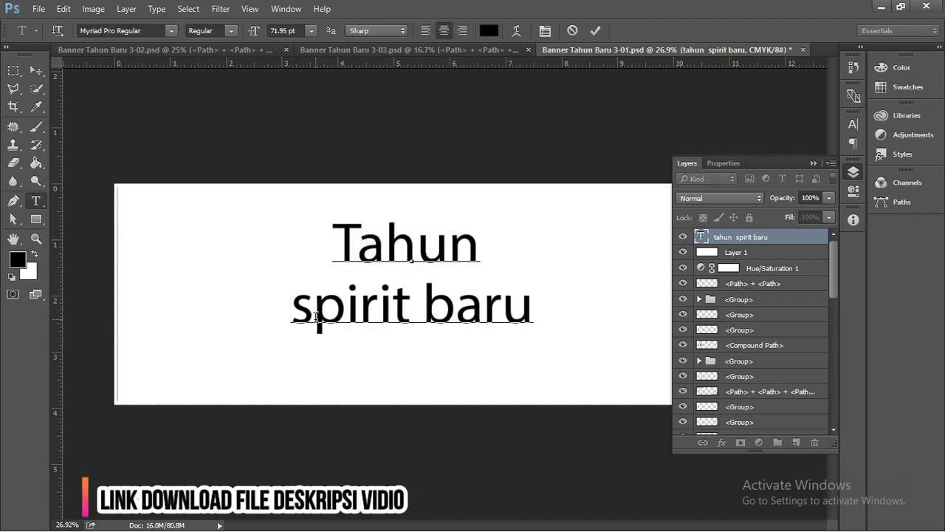
left_click_drag(316, 306, 292, 306)
key("Right")
key("BackSpace")
type("S")
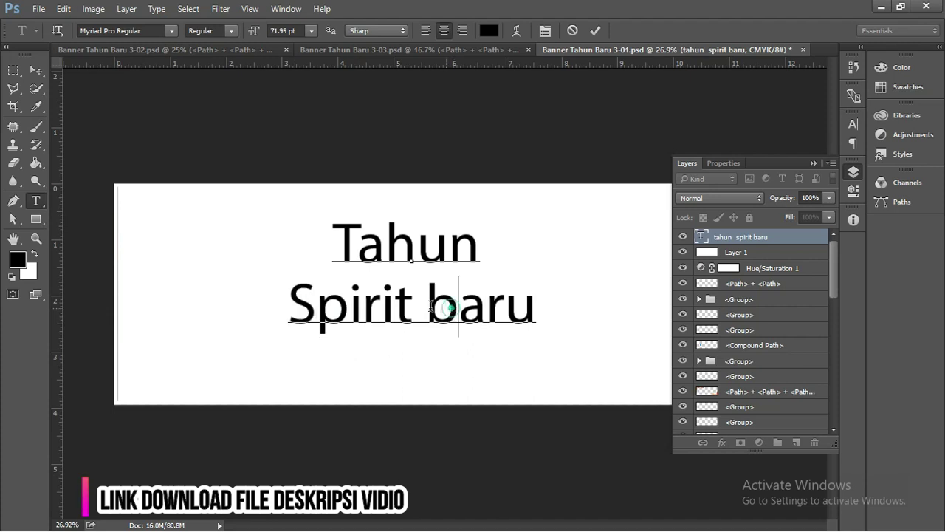
left_click_drag(458, 306, 426, 305)
type("B")
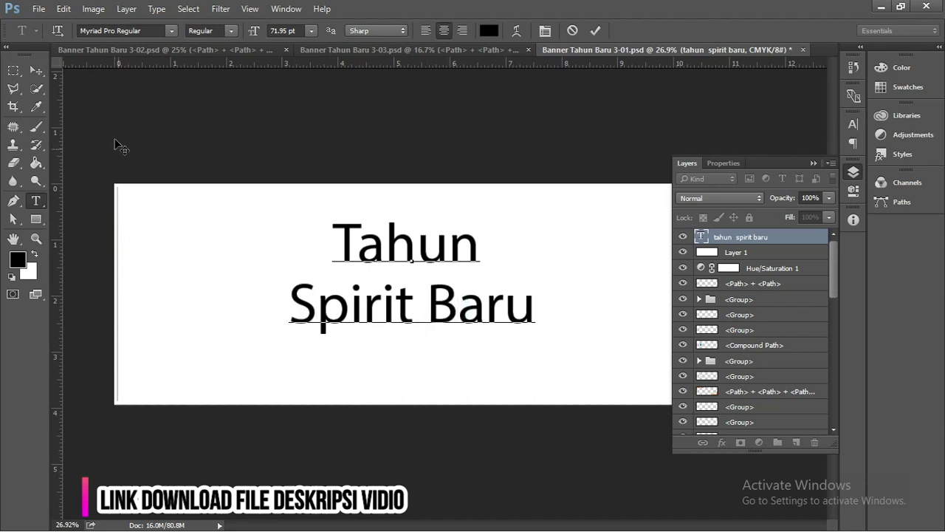
key("ctrl+a")
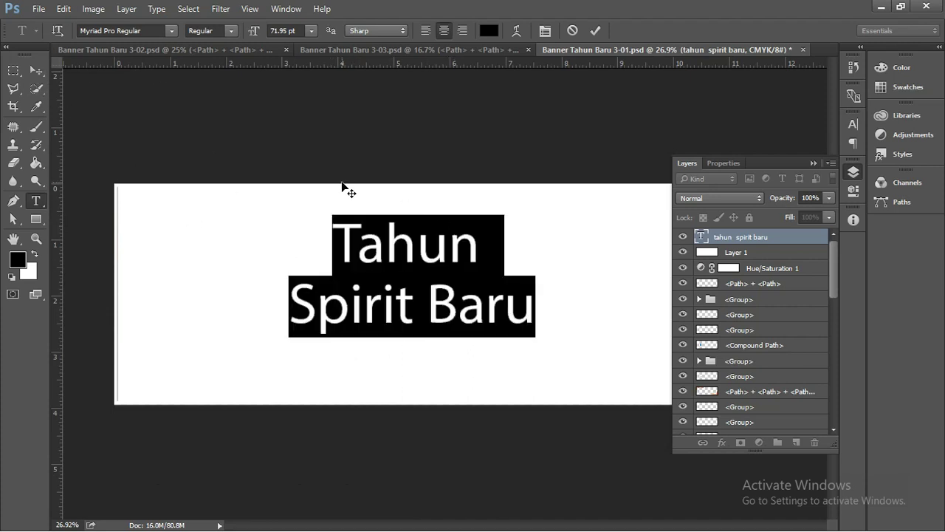
Change the title font to Montserrat Black.
left_click(171, 31)
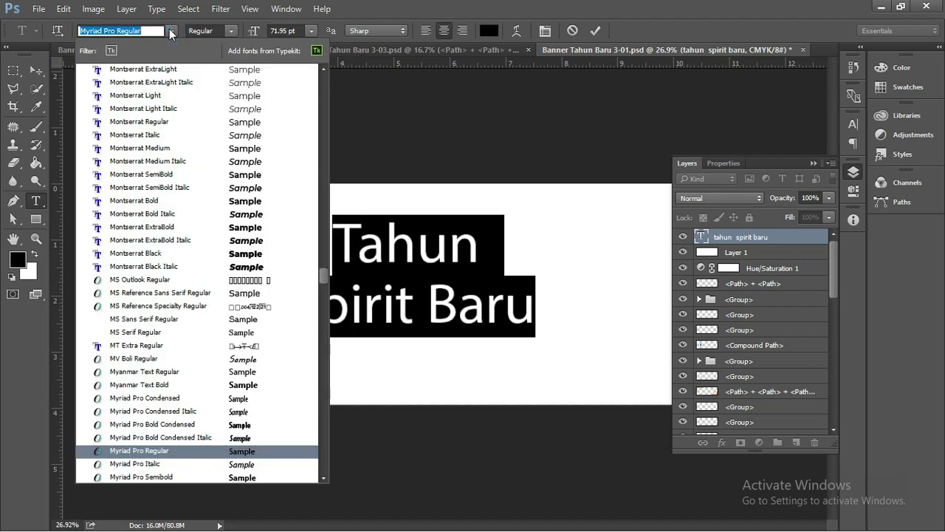
left_click(198, 251)
left_click(35, 70)
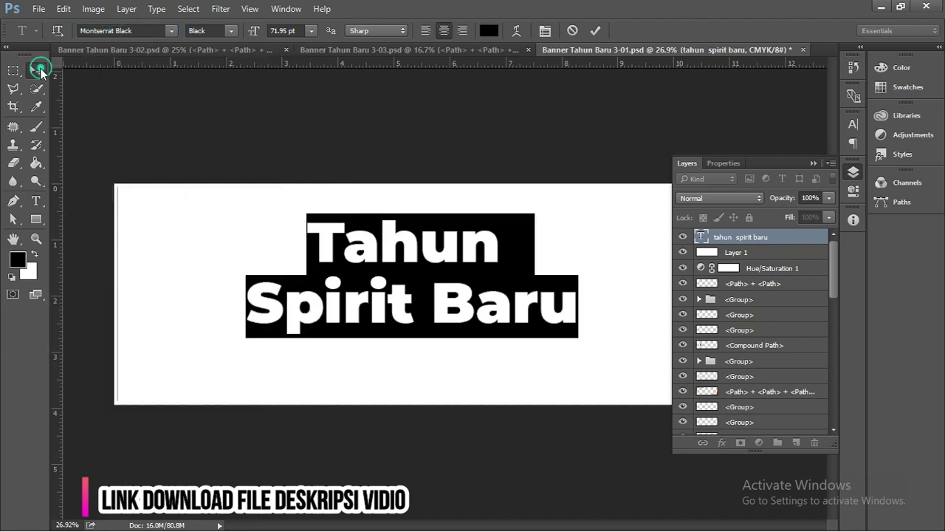
left_click(444, 175)
left_click(454, 251)
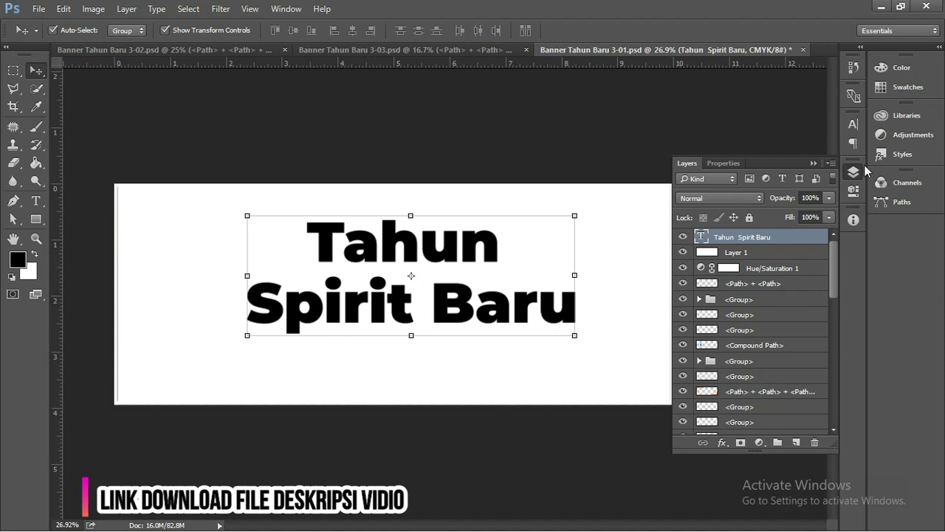
Tighten the leading to 67.31 pt and reduce the tracking in the Character panel.
left_click(853, 124)
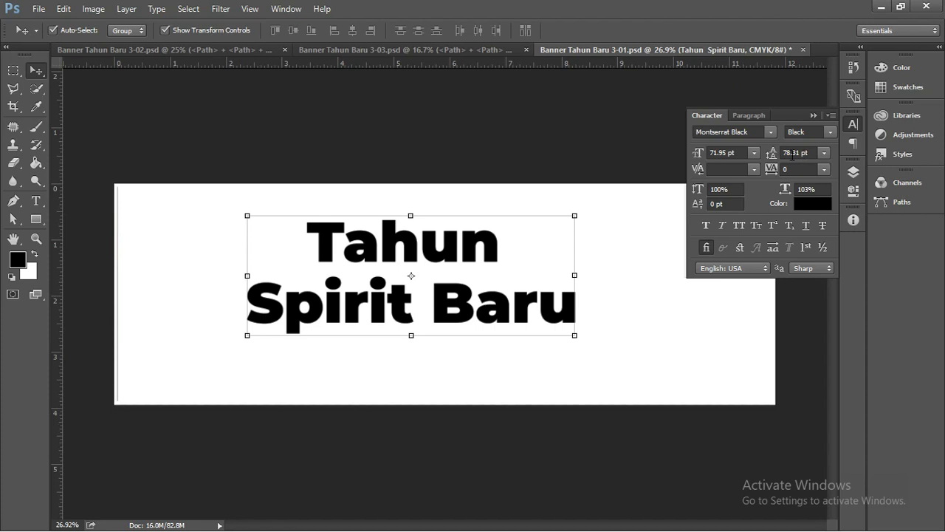
left_click_drag(774, 155, 773, 154)
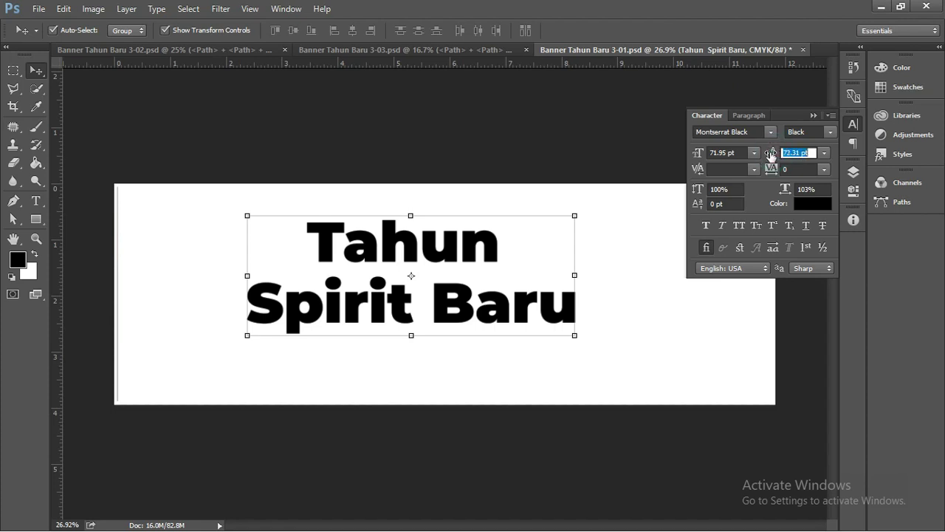
mouse_move(762, 155)
left_mouse_down()
mouse_move(784, 153)
mouse_move(766, 176)
mouse_move(779, 174)
left_mouse_up()
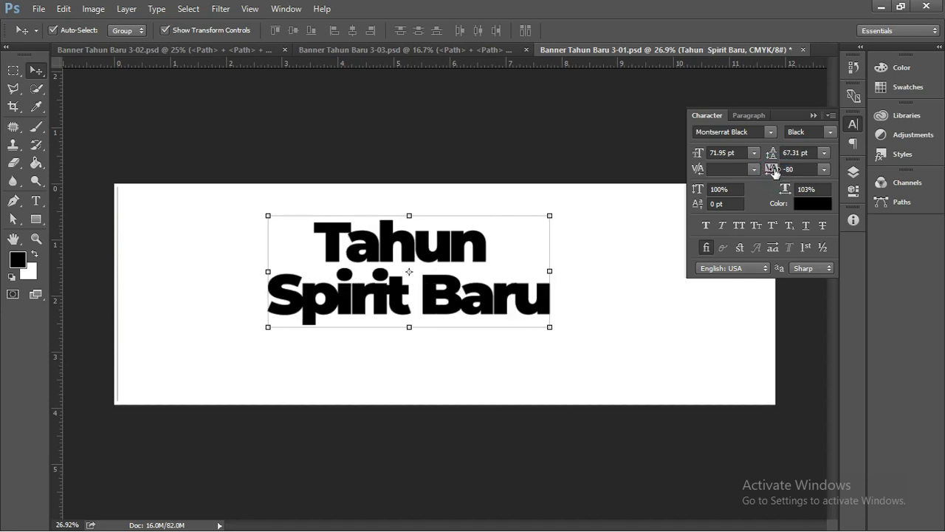
Bring the banner artwork onto the canvas and place the text over its left side.
left_click(813, 116)
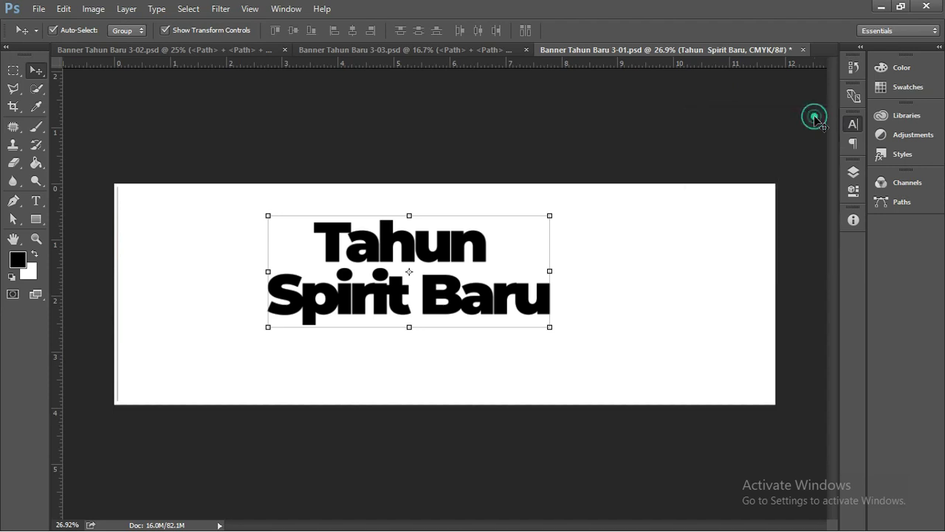
left_click(229, 110)
left_click_drag(270, 213, 346, 411)
mouse_move(393, 249)
left_mouse_down()
mouse_move(281, 246)
mouse_move(331, 234)
left_mouse_up()
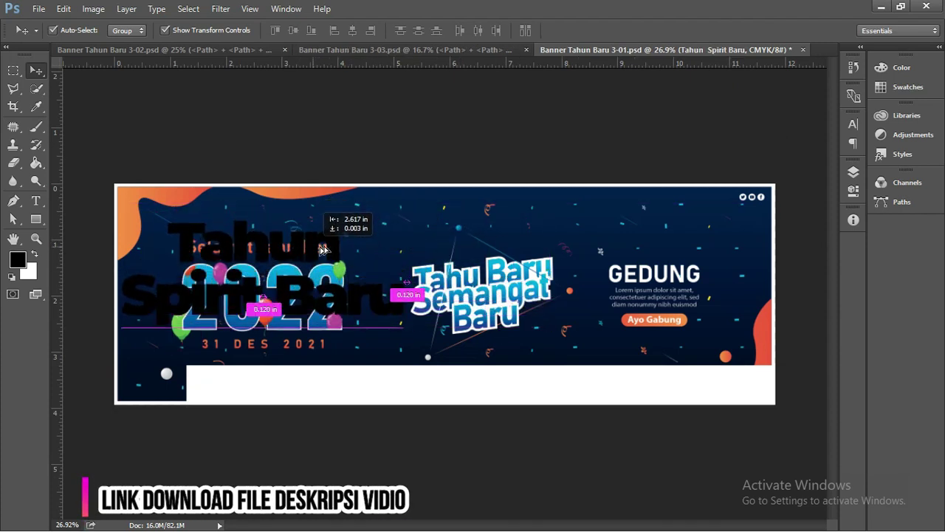
left_click_drag(331, 234, 323, 240)
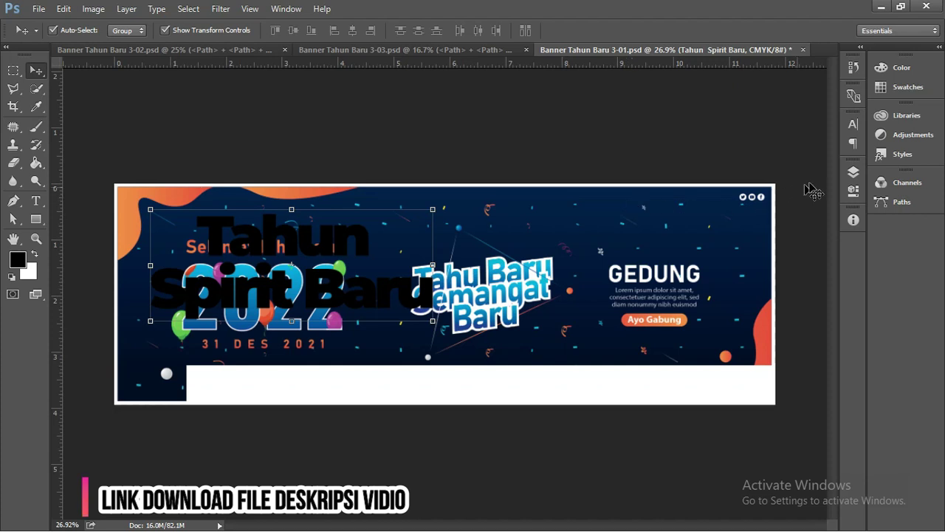
Insert 'Baru' after 'Tahun' so the title reads 'Tahun Baru Spirit Baru', keeping lines centred.
left_click(853, 172)
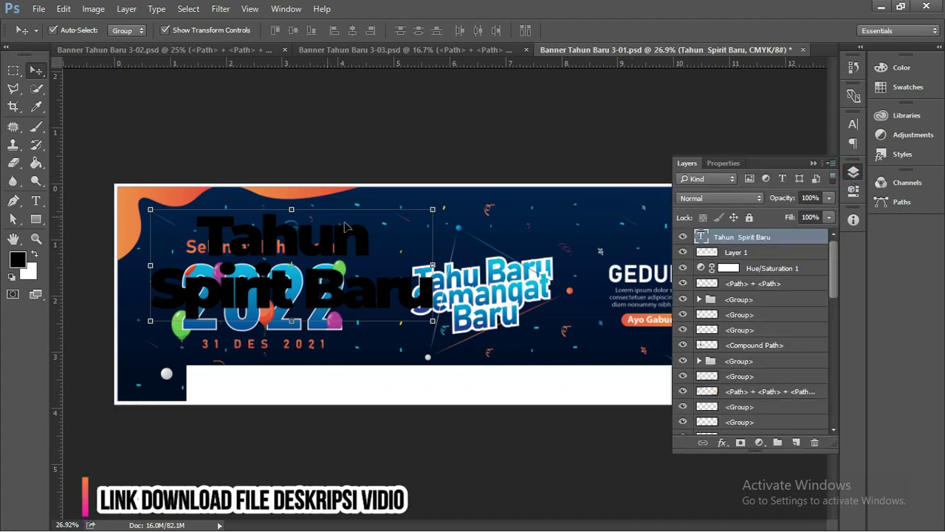
double_click(701, 237)
left_click(370, 228)
type("Bar")
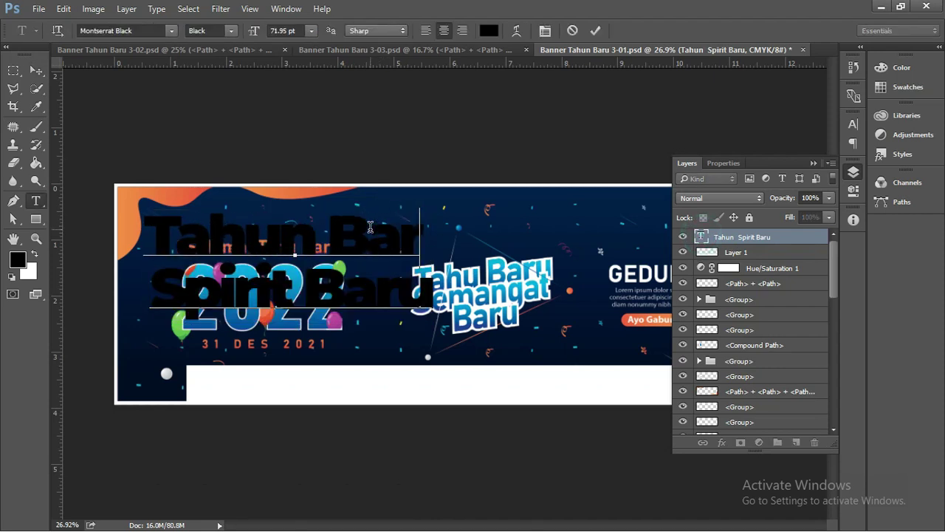
type("u")
key("ctrl+a")
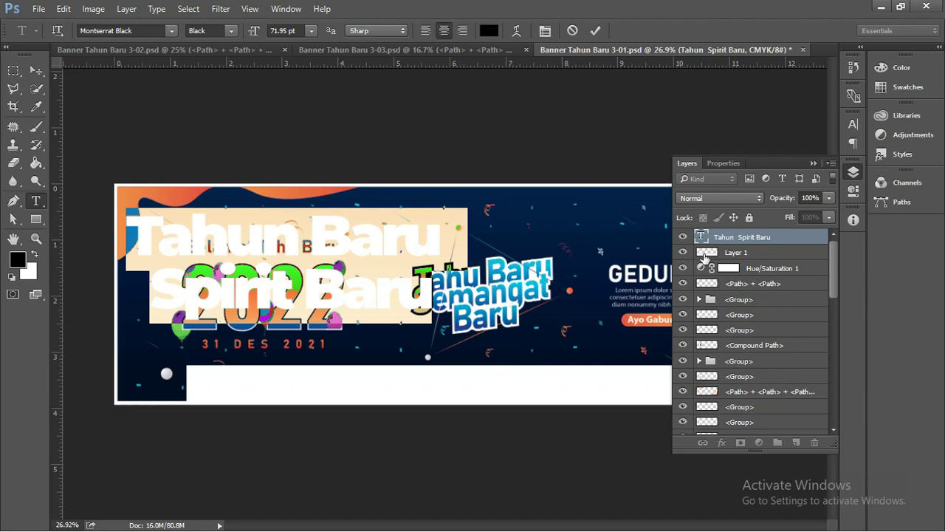
left_click(441, 31)
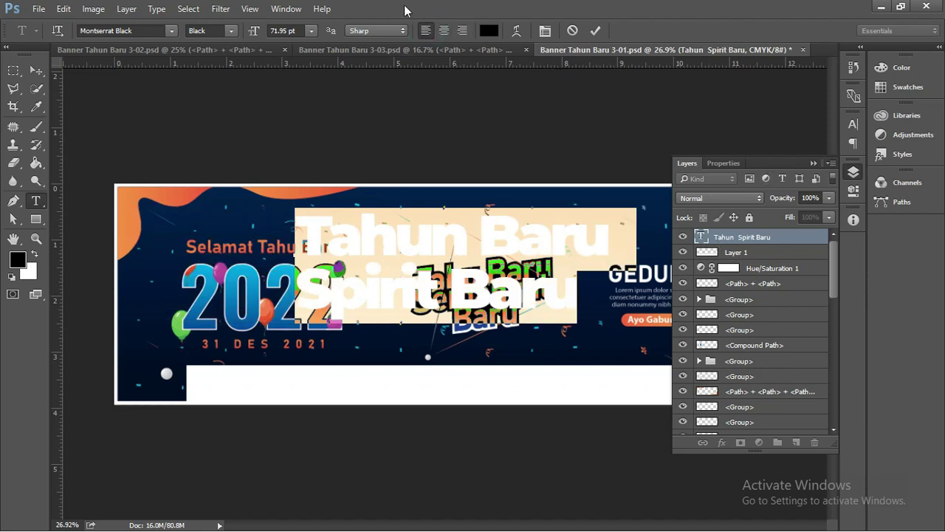
left_click(444, 30)
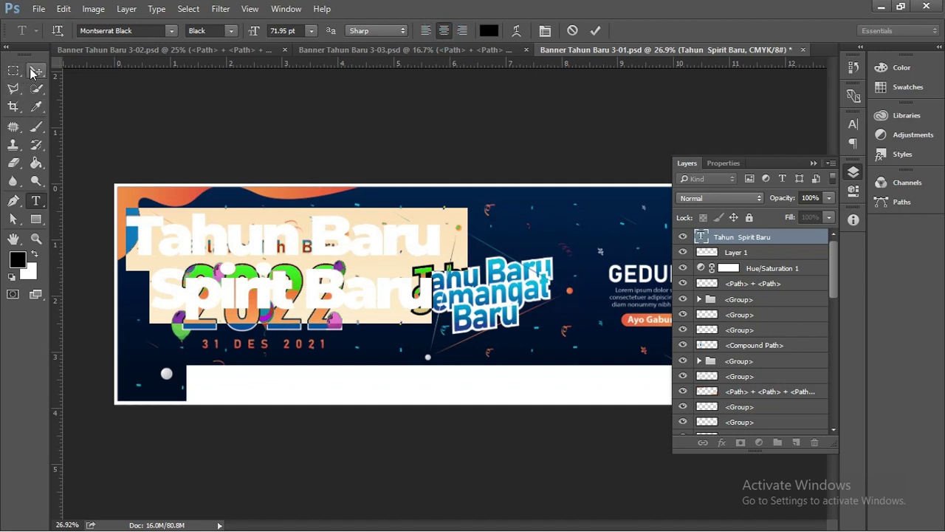
left_click(36, 70)
Add a Gradient Overlay layer style to the title text through Blending Options.
right_click(717, 238)
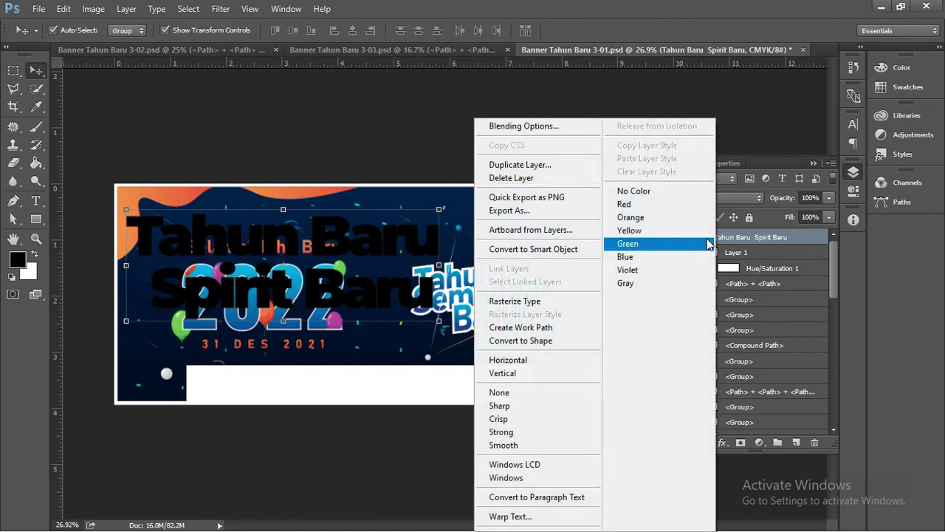
left_click(534, 126)
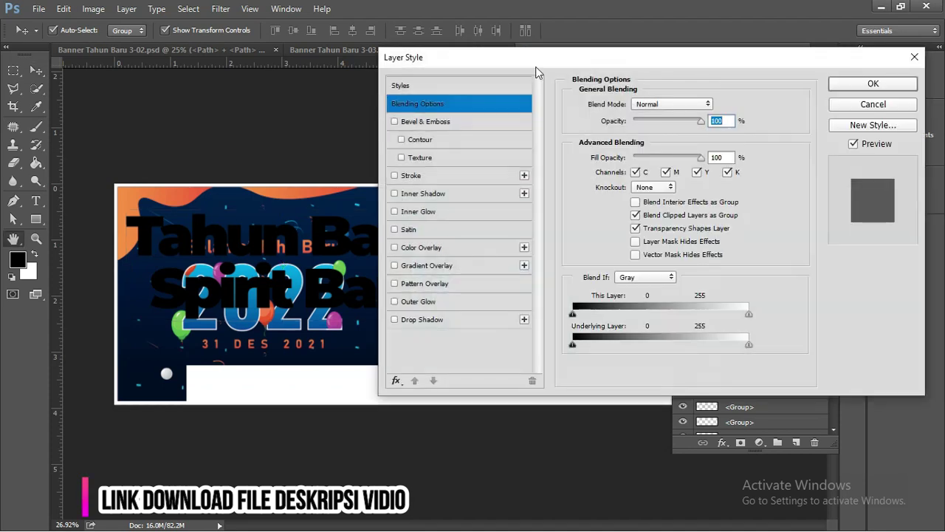
left_click_drag(540, 67, 780, 84)
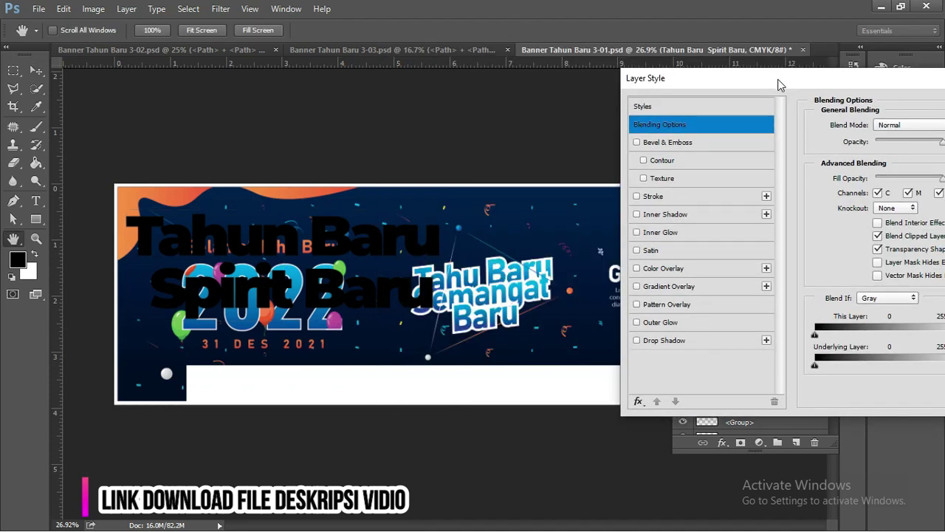
left_click(713, 284)
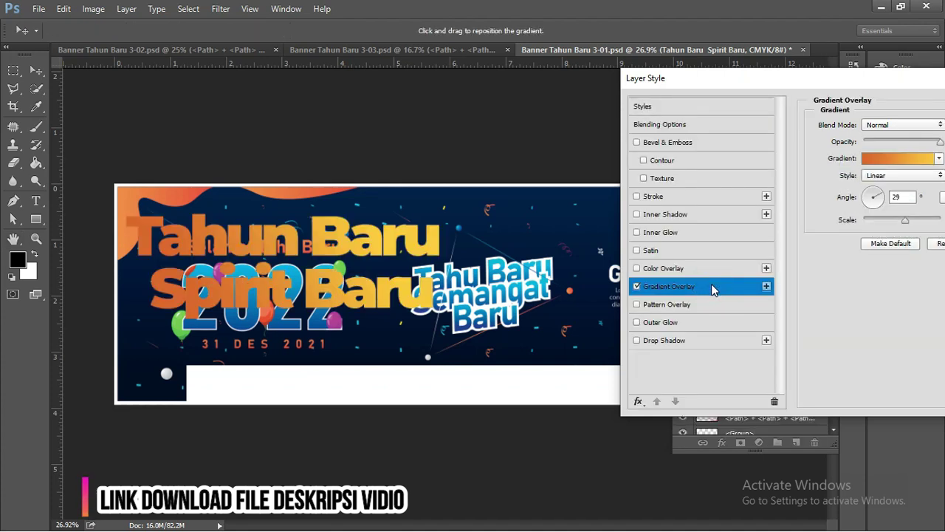
Set the gradient's left stop to cyan #00addc sampled from the banner lettering.
left_click(873, 160)
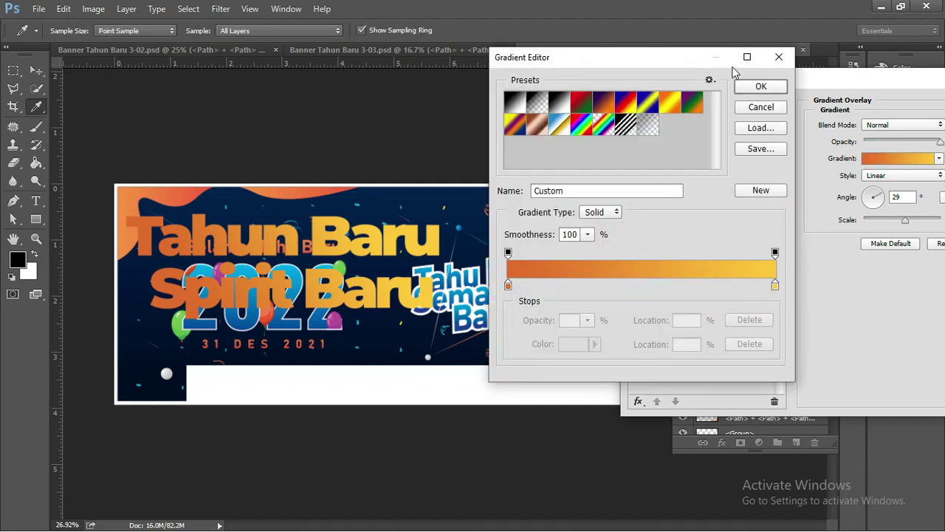
left_click_drag(671, 59, 877, 61)
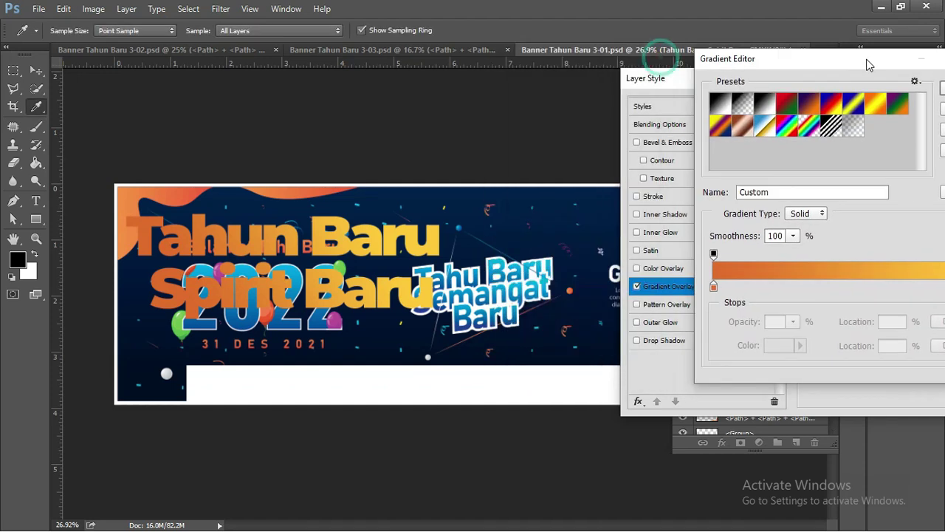
double_click(714, 288)
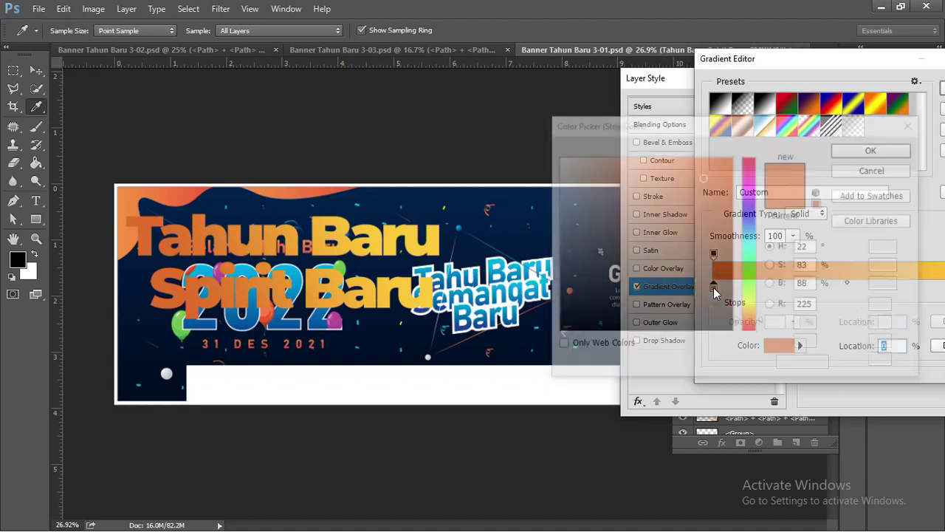
left_click(495, 259)
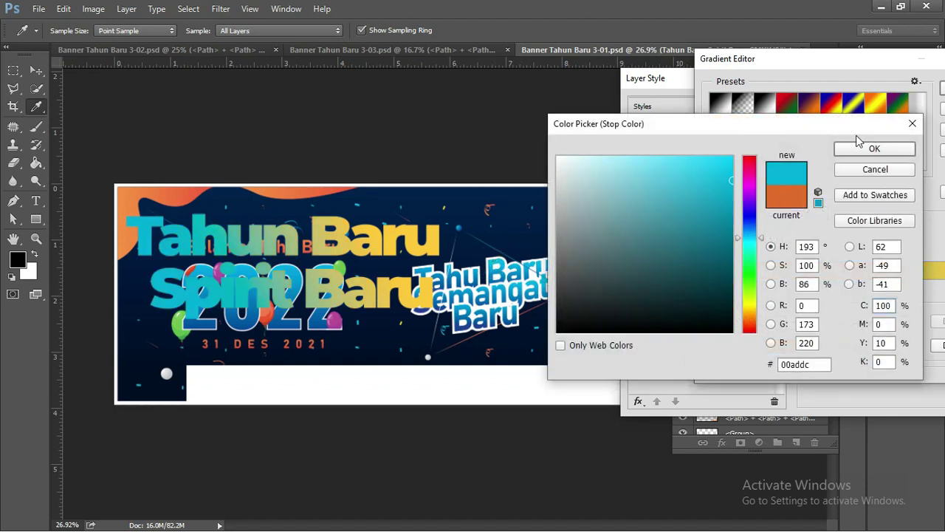
left_click(820, 149)
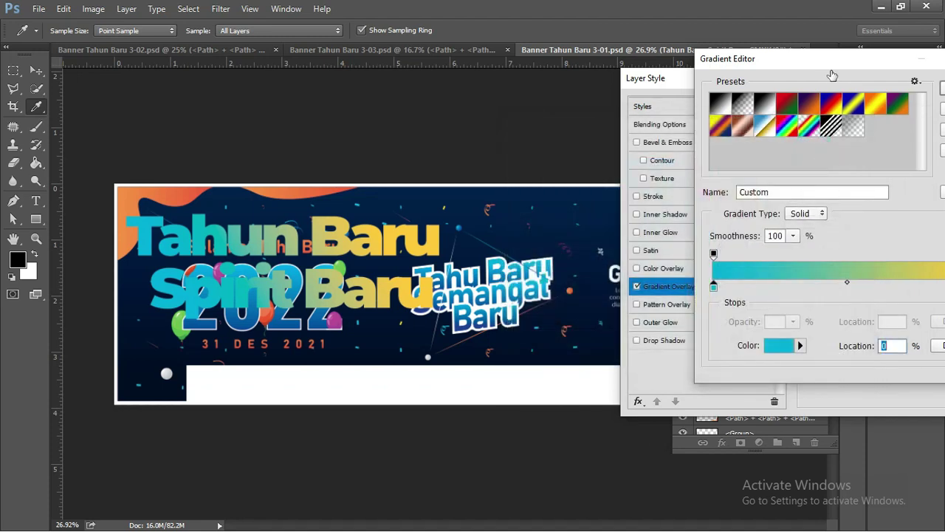
Set the gradient's right stop to dark blue #1f4297 sampled from the Baru lettering.
left_click_drag(832, 60, 739, 62)
left_click(888, 290)
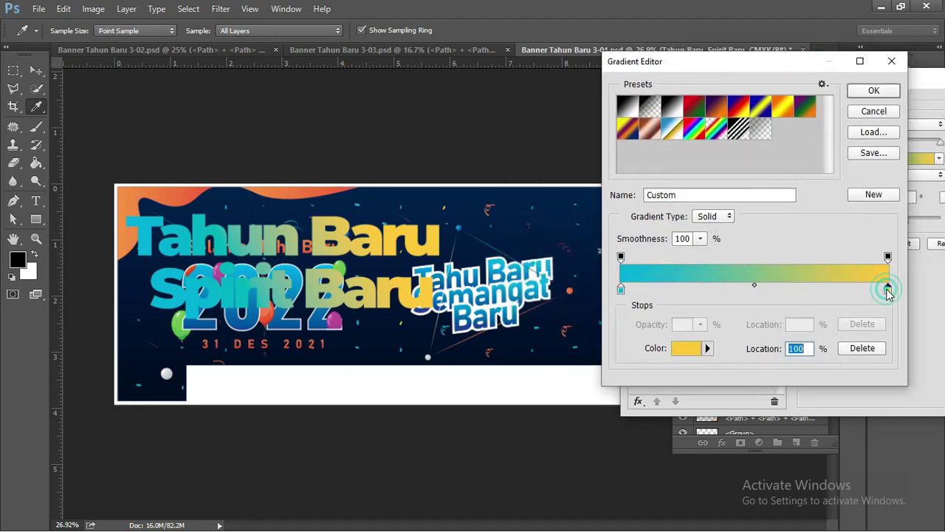
double_click(887, 290)
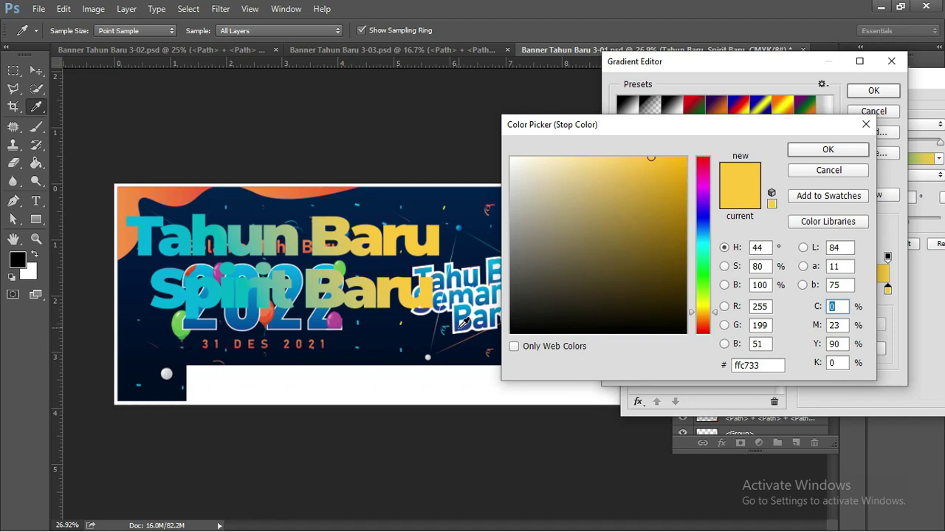
left_click(463, 325)
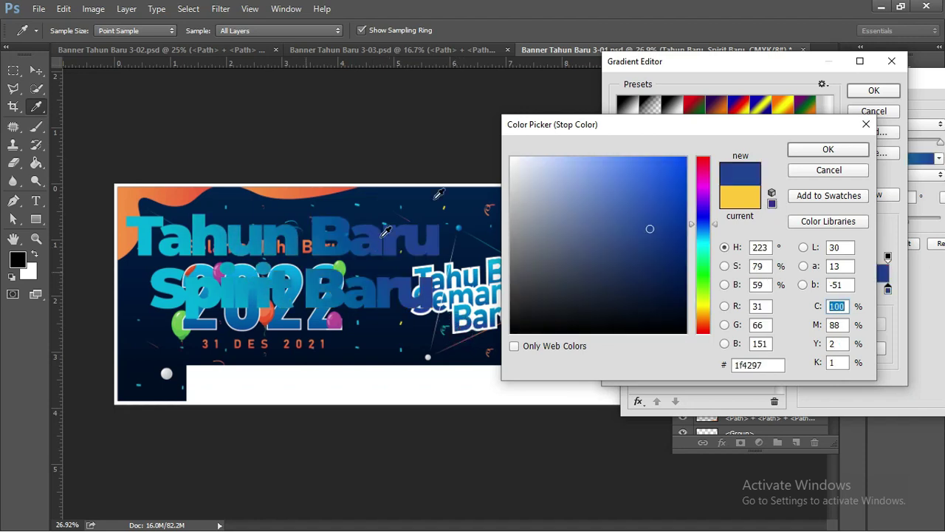
left_click(827, 150)
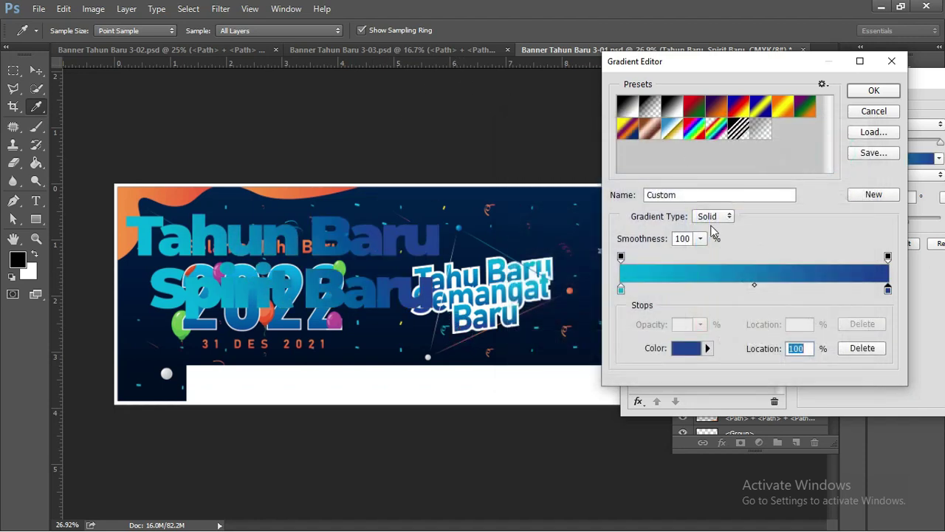
Set the title's Gradient Overlay angle to -90° so cyan sits on top.
left_click(874, 91)
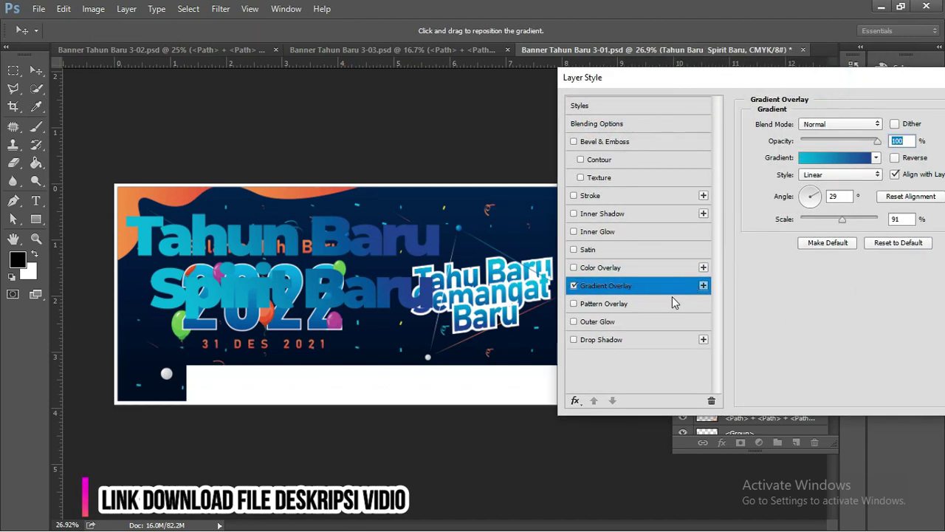
left_click(815, 197)
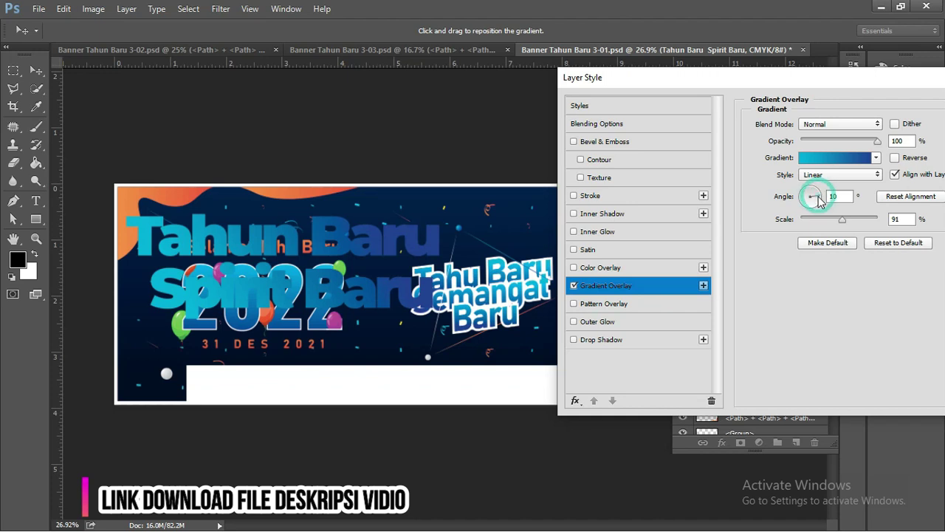
left_click_drag(819, 203, 807, 207)
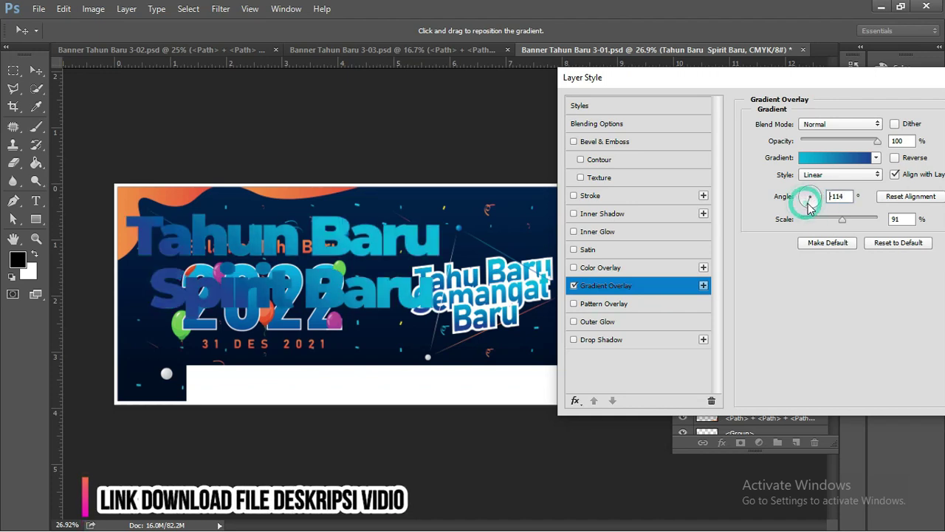
left_click(810, 207)
left_click(813, 207)
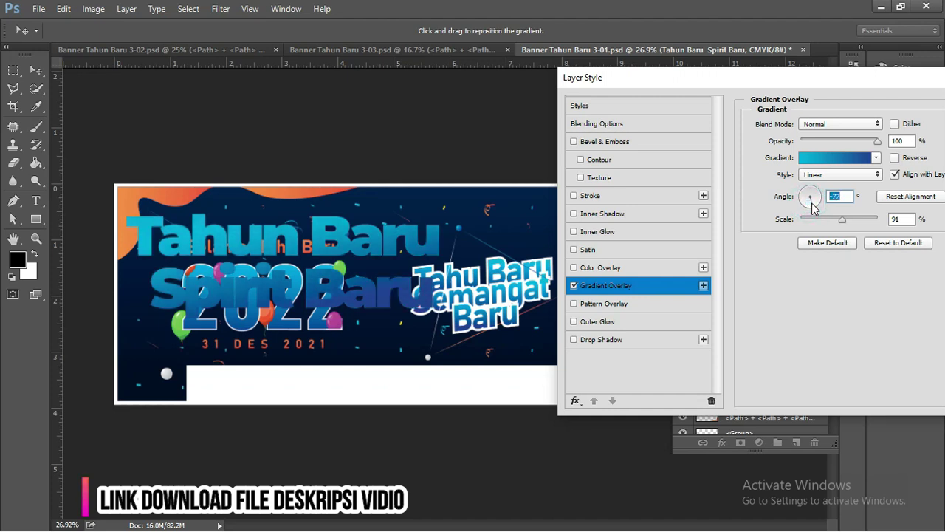
left_click(811, 207)
left_click(811, 208)
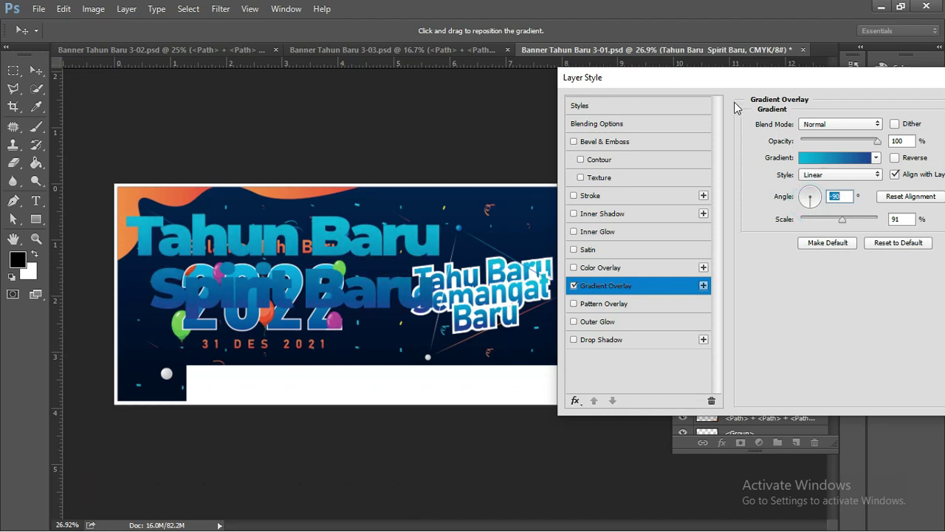
Move the Layer Style dialog aside to see the banner and enable Stroke.
mouse_move(744, 77)
left_mouse_down()
mouse_move(763, 105)
mouse_move(500, 74)
left_mouse_up()
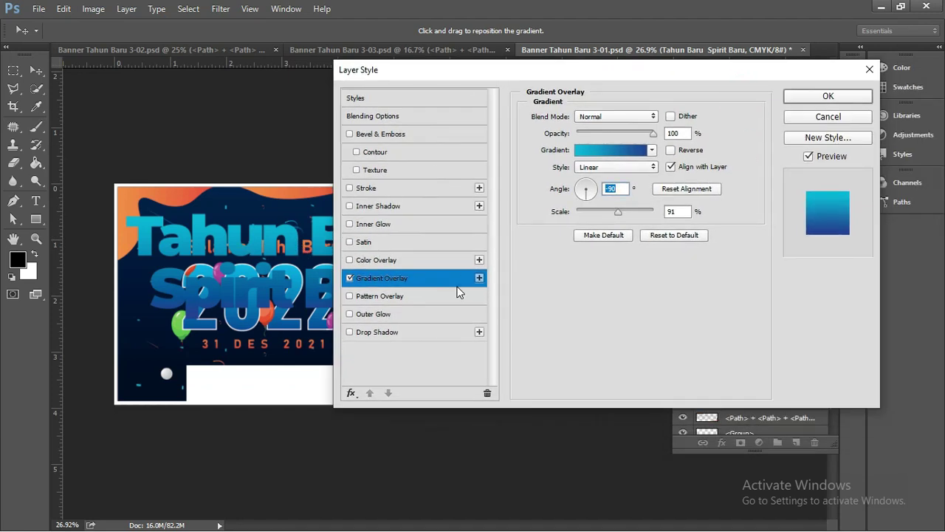
left_click_drag(443, 74, 672, 97)
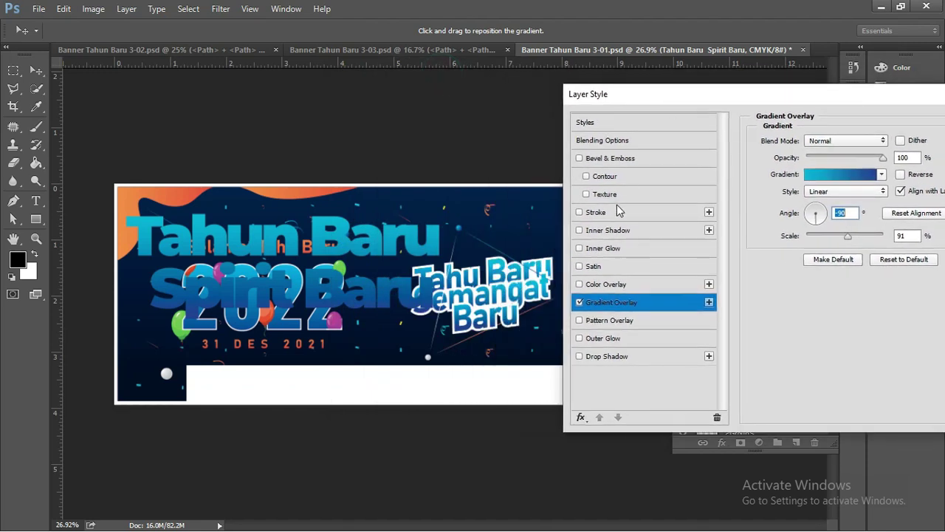
left_click(580, 212)
Give the title a 43 px white outside stroke and nudge it slightly right and down.
left_click(617, 214)
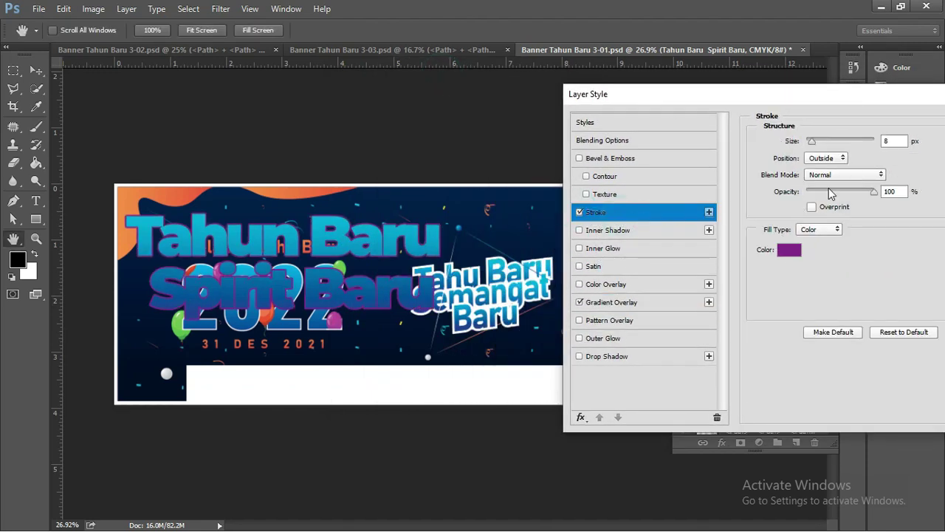
left_click(792, 255)
left_click_drag(544, 162, 511, 158)
left_click(827, 149)
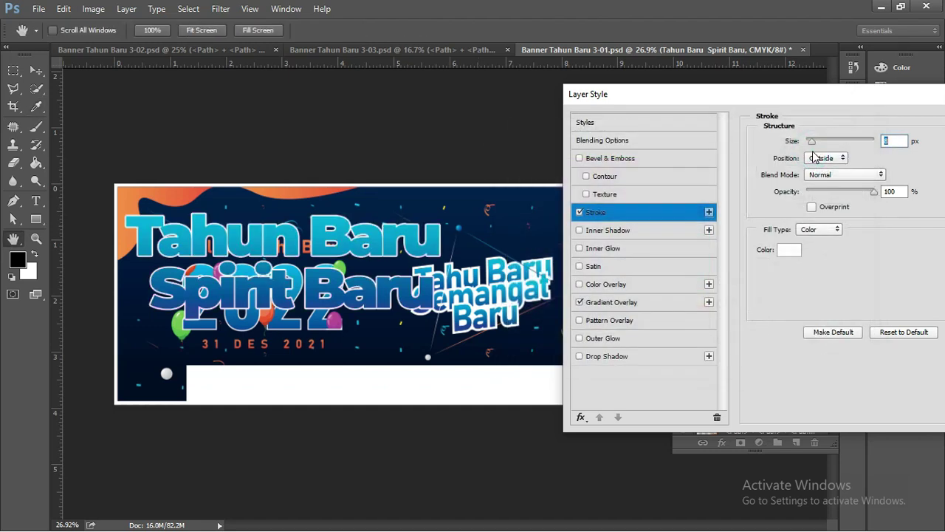
left_click_drag(812, 146, 823, 145)
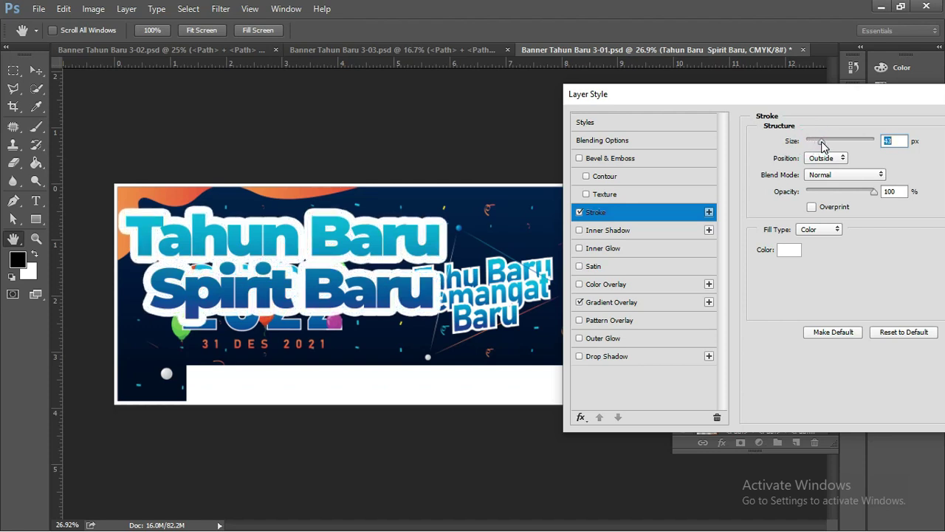
left_click_drag(805, 100, 623, 98)
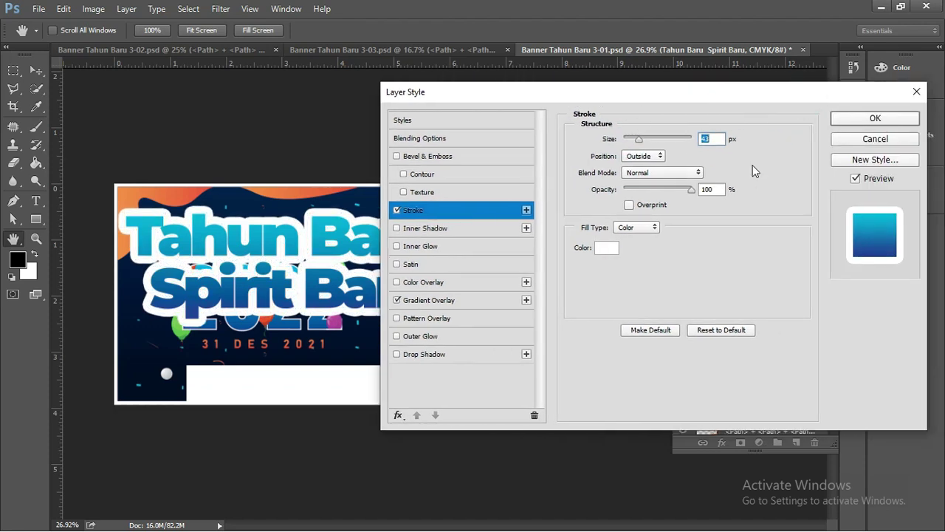
left_click(846, 120)
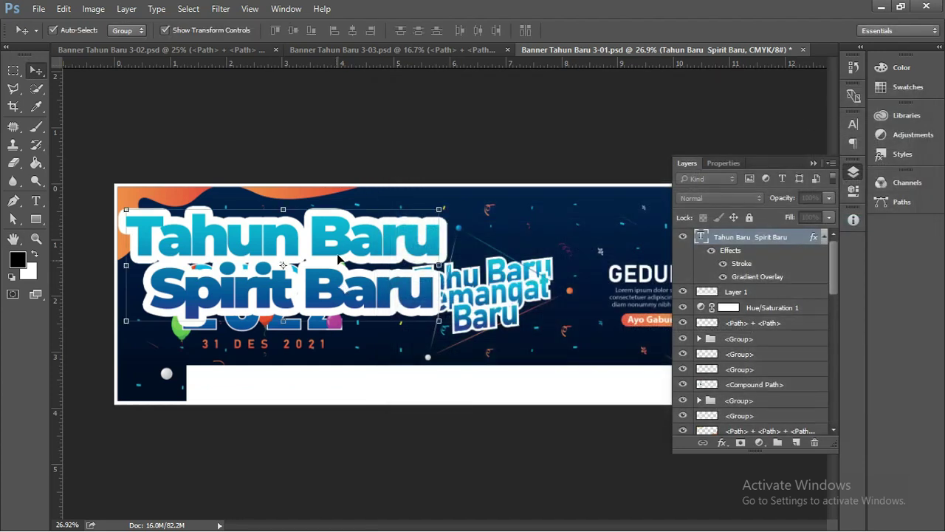
left_click_drag(338, 259, 368, 262)
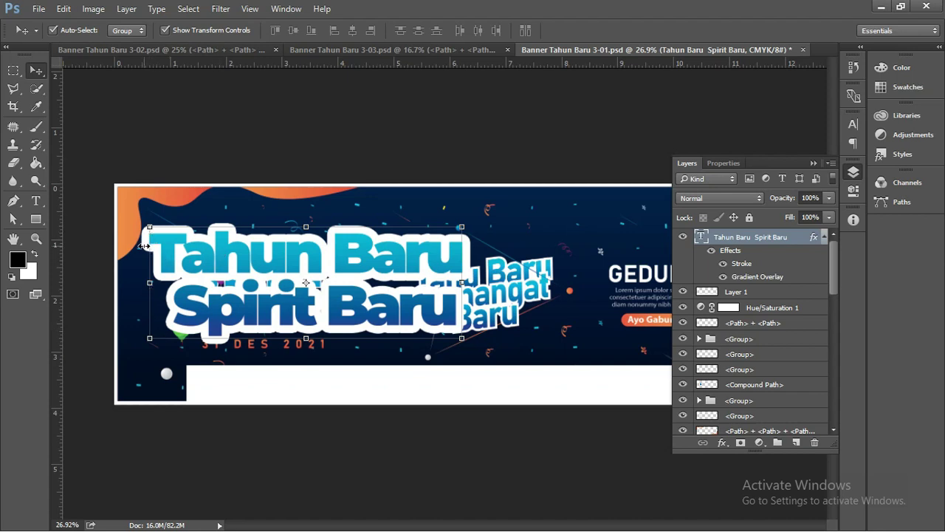
Skew the heading about -9.73° vertically so both lines slant upward to the right.
key("ctrl+t")
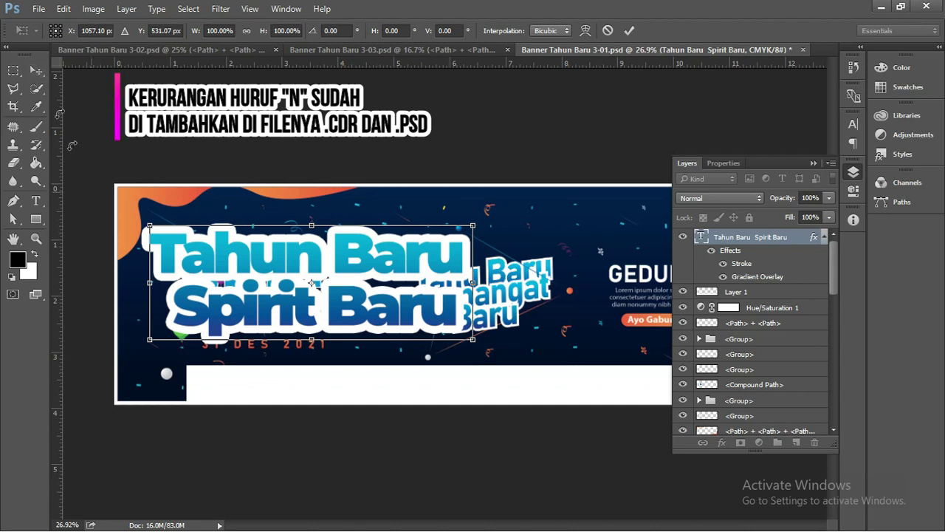
left_click(36, 70)
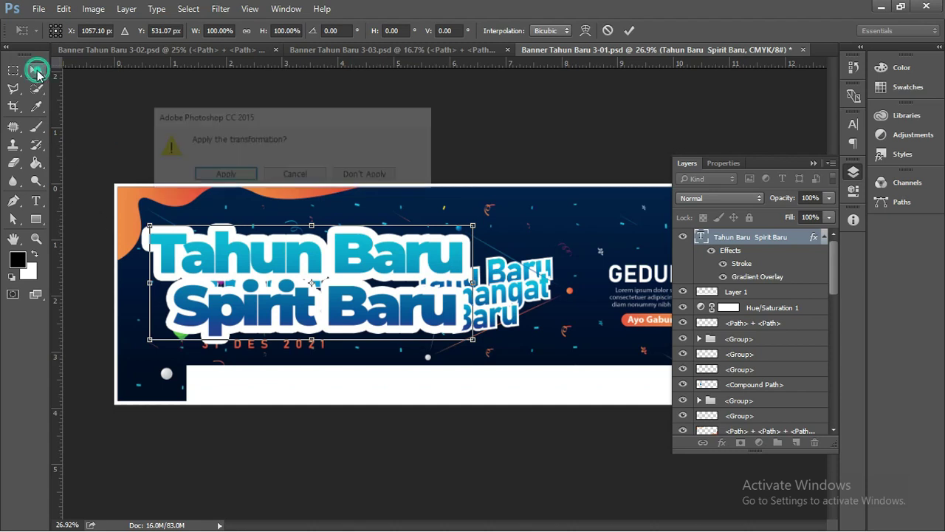
left_click(237, 178)
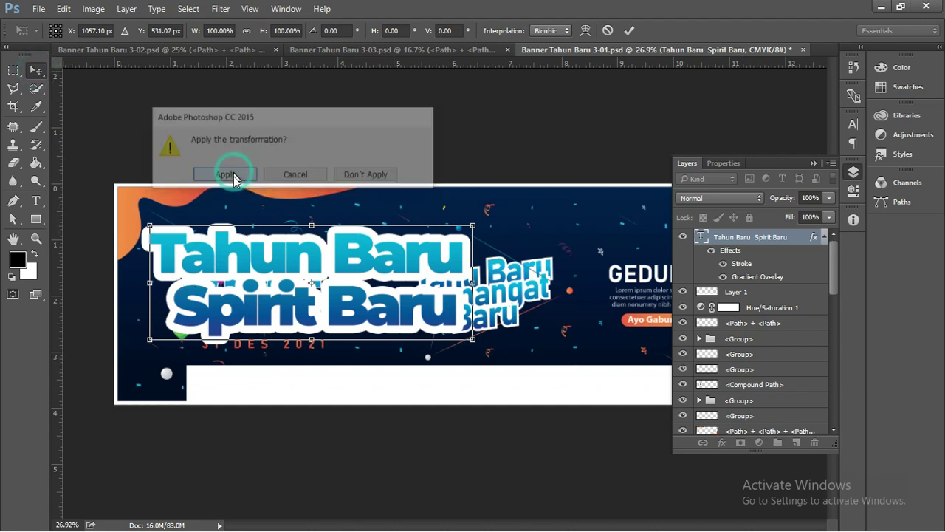
mouse_move(146, 286)
left_mouse_down()
mouse_move(151, 273)
mouse_move(158, 315)
mouse_move(185, 311)
left_mouse_up()
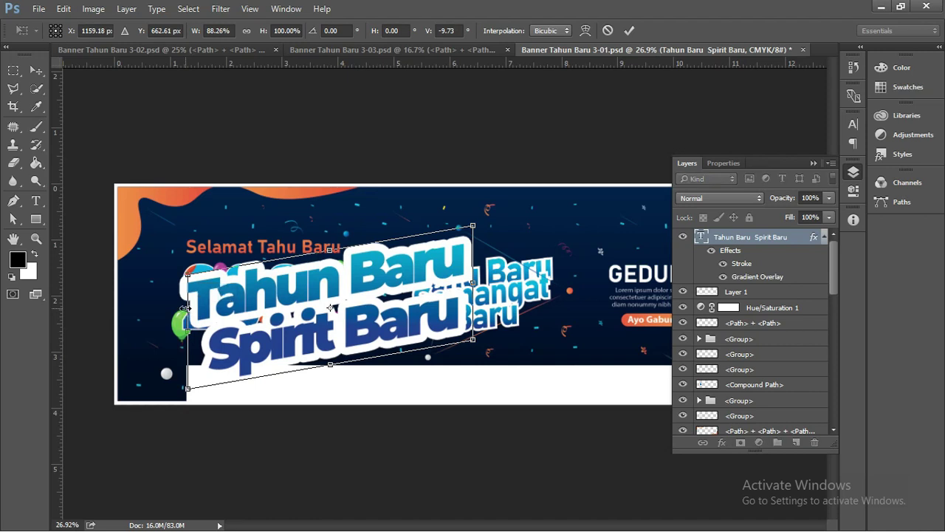
key("Return")
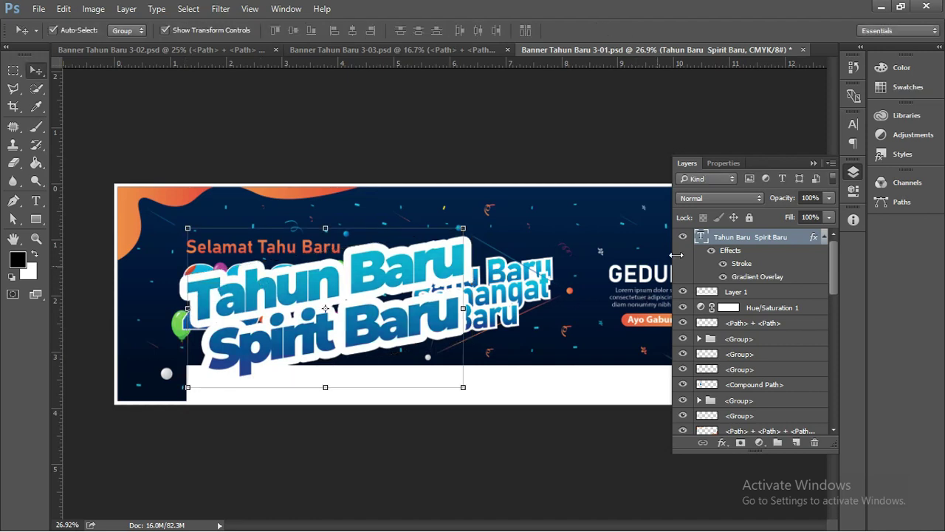
Reposition the heading, duplicate it, and delete the Spirit Baru line from the copy.
double_click(700, 236)
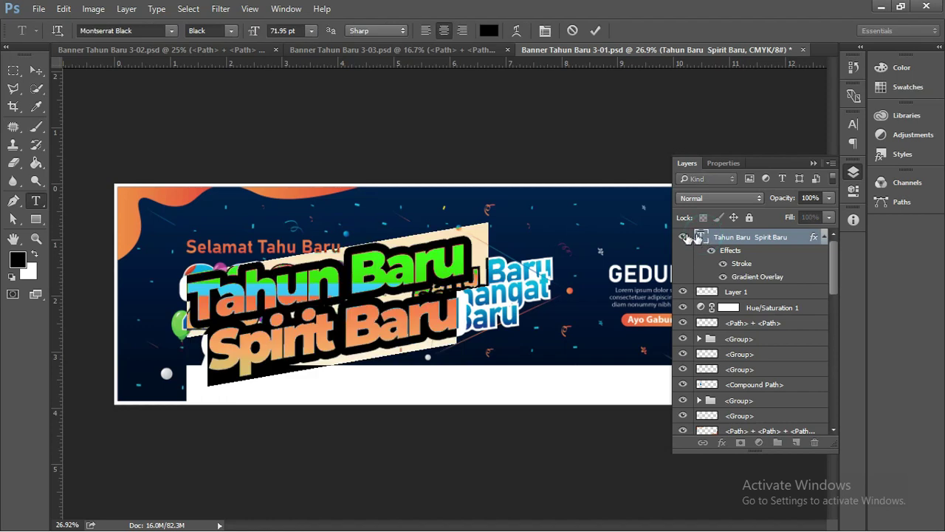
left_click(35, 70)
left_click_drag(367, 270, 351, 243)
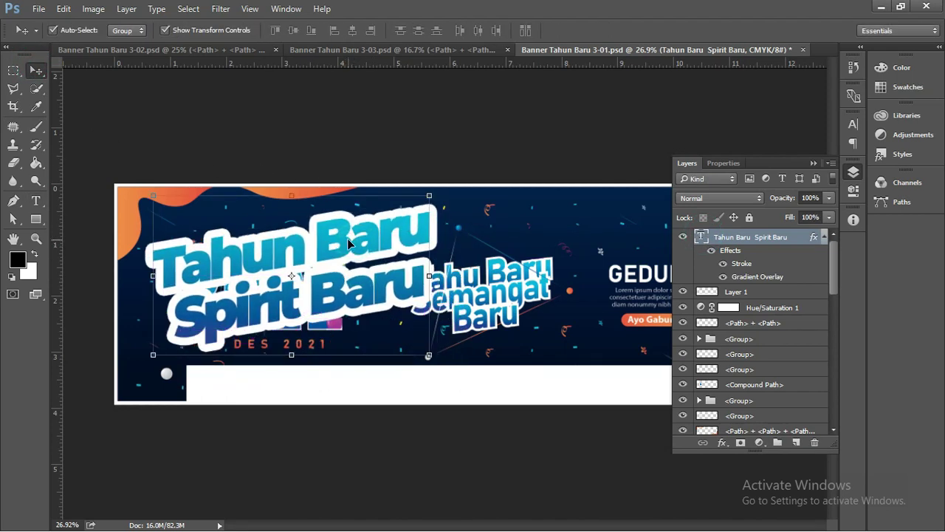
mouse_move(351, 246)
left_mouse_down()
mouse_move(353, 265)
mouse_move(498, 299)
left_mouse_up()
key("t")
left_click_drag(355, 361, 604, 343)
key("BackSpace")
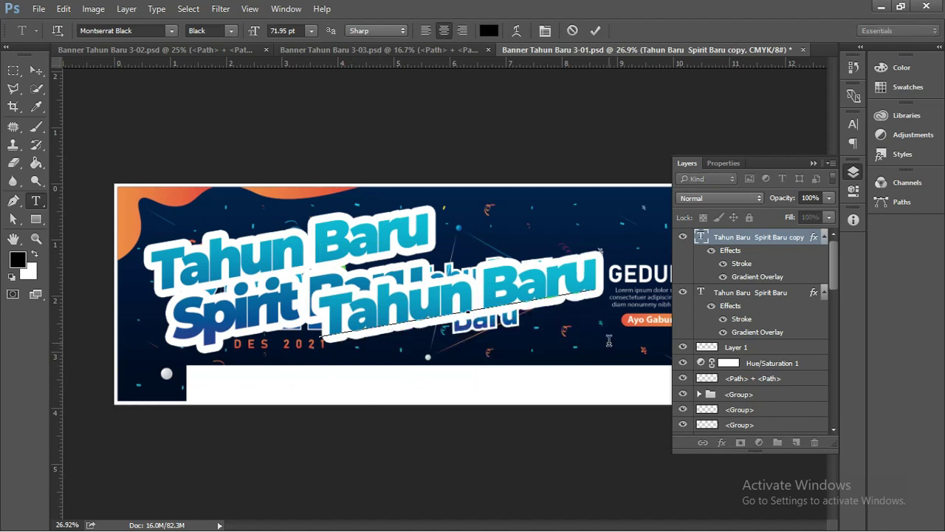
key("BackSpace")
left_click(35, 70)
Delete the Tahun Baru line from the original layer, leaving only Spirit Baru.
left_click(209, 249)
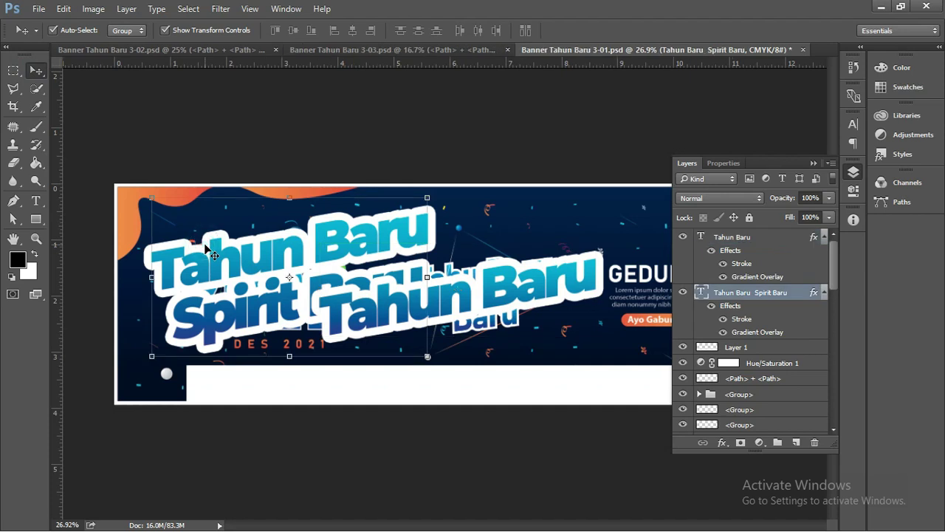
double_click(204, 260)
key("ctrl+a")
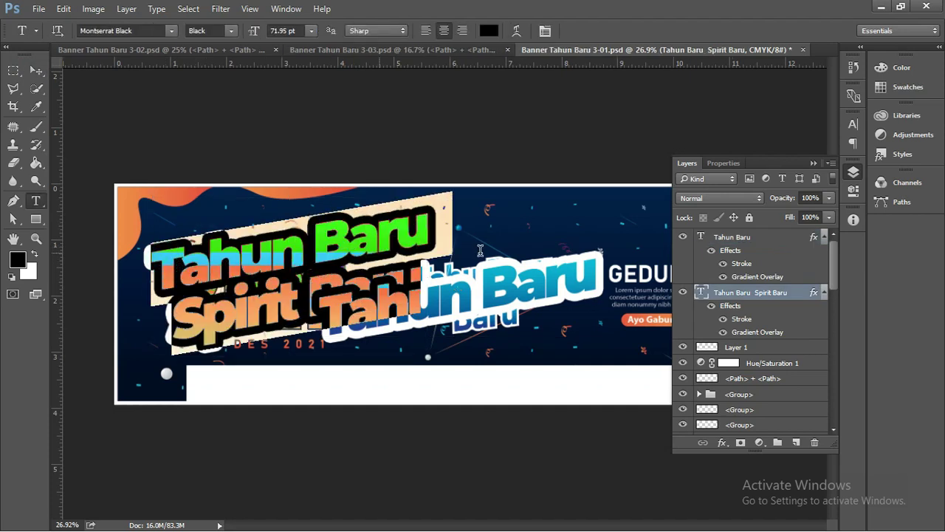
left_click_drag(152, 250, 423, 233)
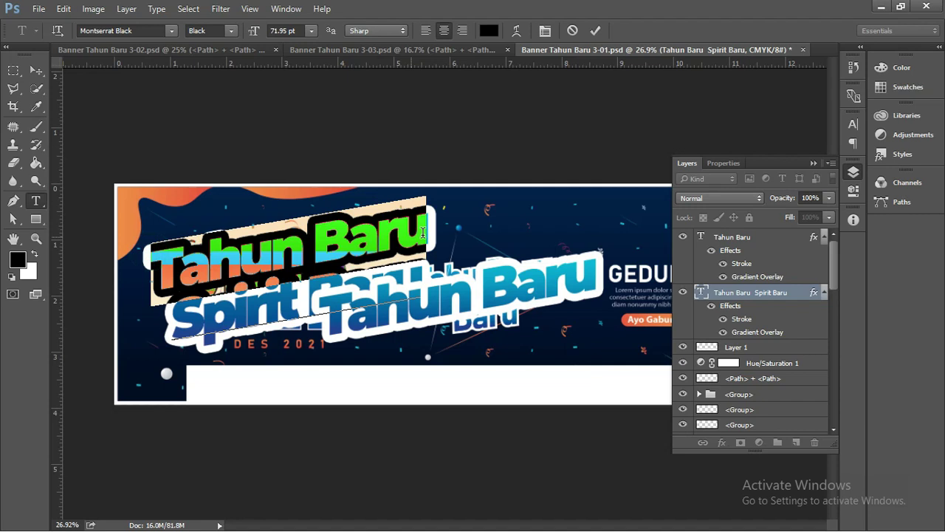
key("BackSpace")
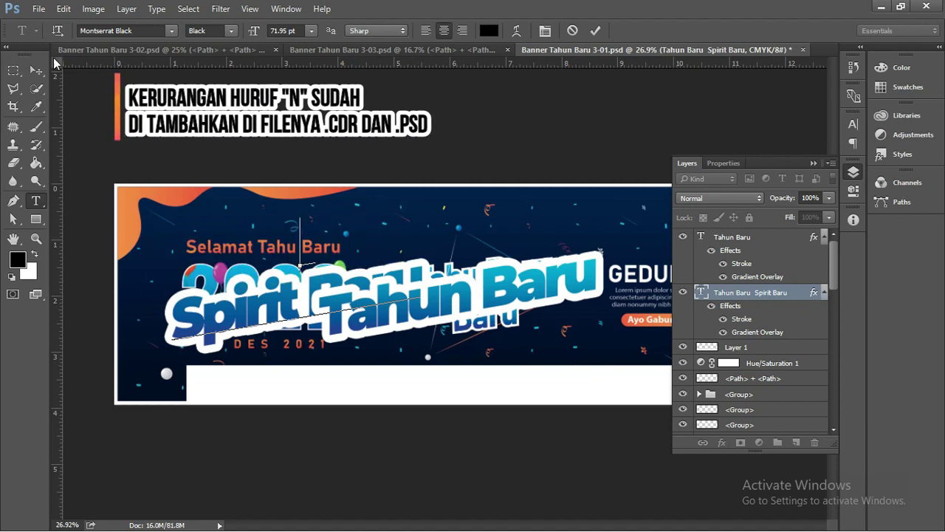
key("Delete")
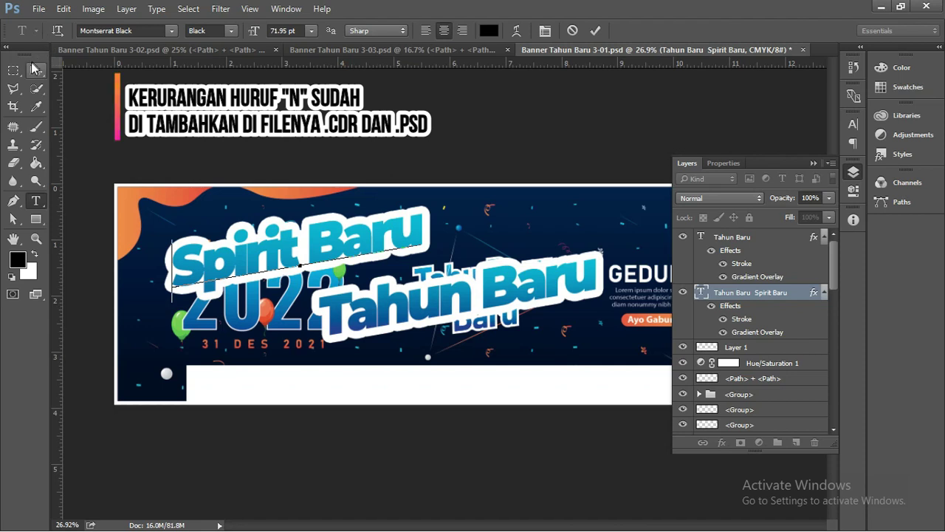
left_click(33, 69)
Move the Tahun Baru text left and scale it to about 88%.
left_click_drag(523, 295, 380, 280)
left_click_drag(449, 226, 416, 234)
mouse_move(394, 273)
left_mouse_down()
mouse_move(415, 273)
mouse_move(406, 278)
left_mouse_up()
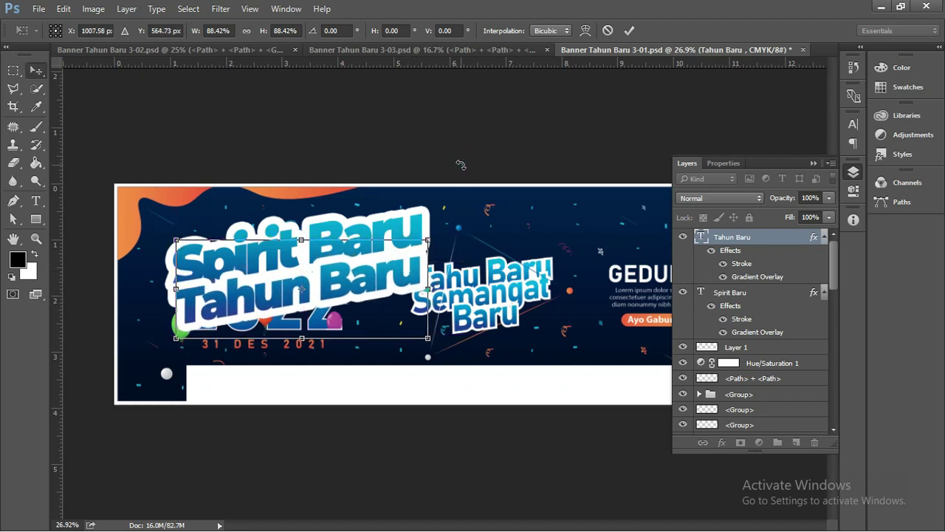
Commit the Tahun Baru resize and select the Tahun Baru layer.
key("Return")
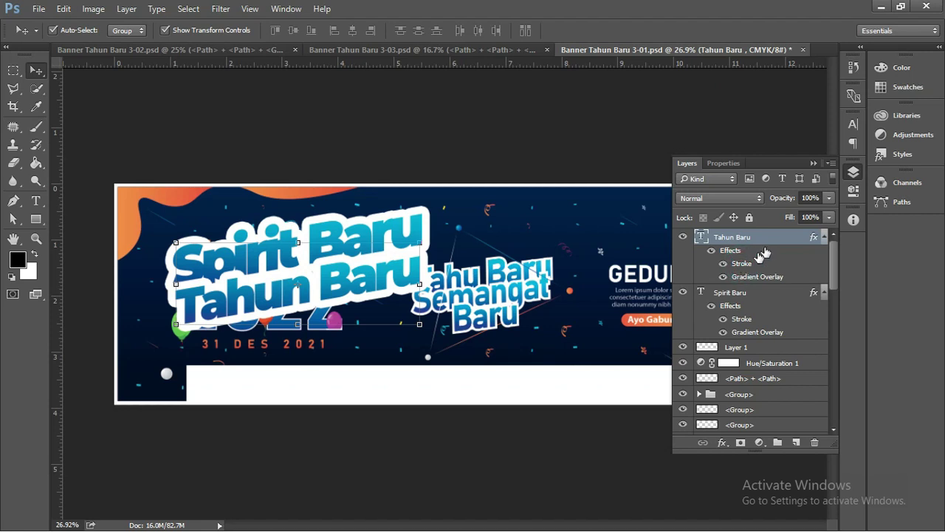
double_click(735, 264)
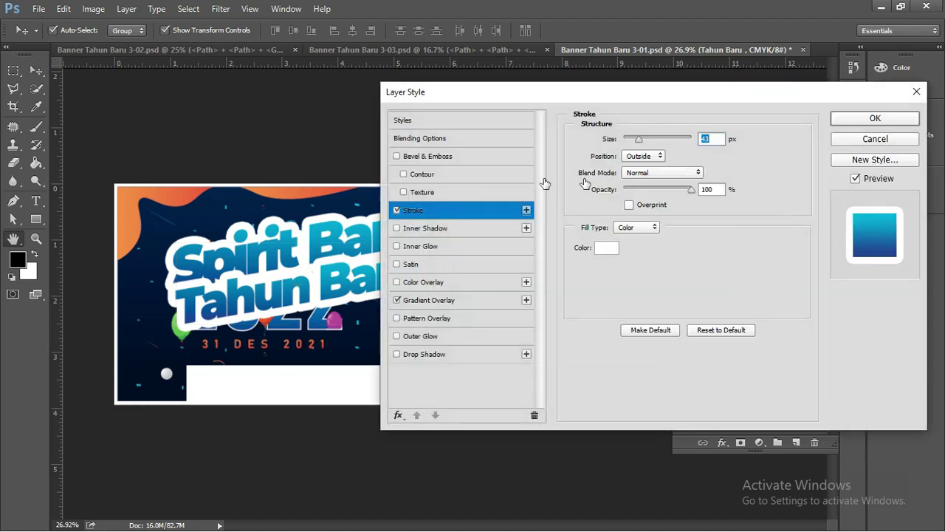
key("Return")
left_click(637, 140)
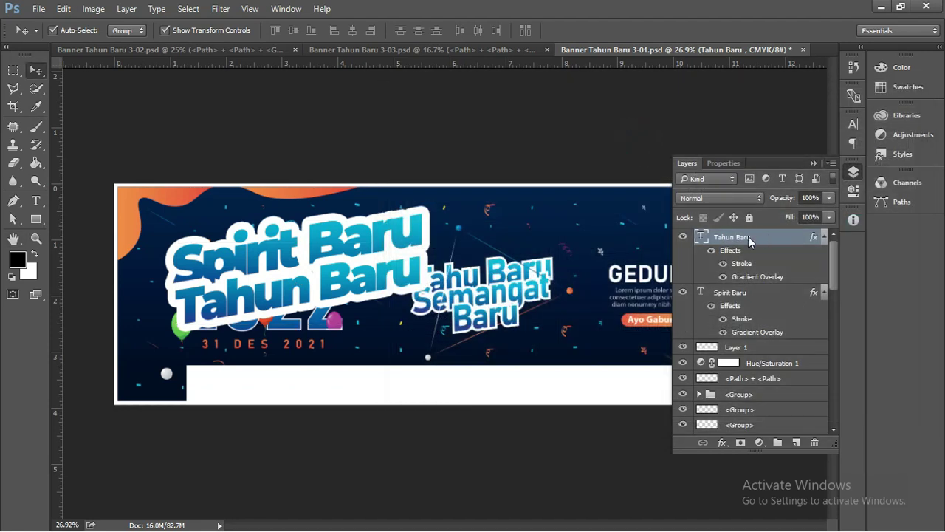
left_click(749, 265)
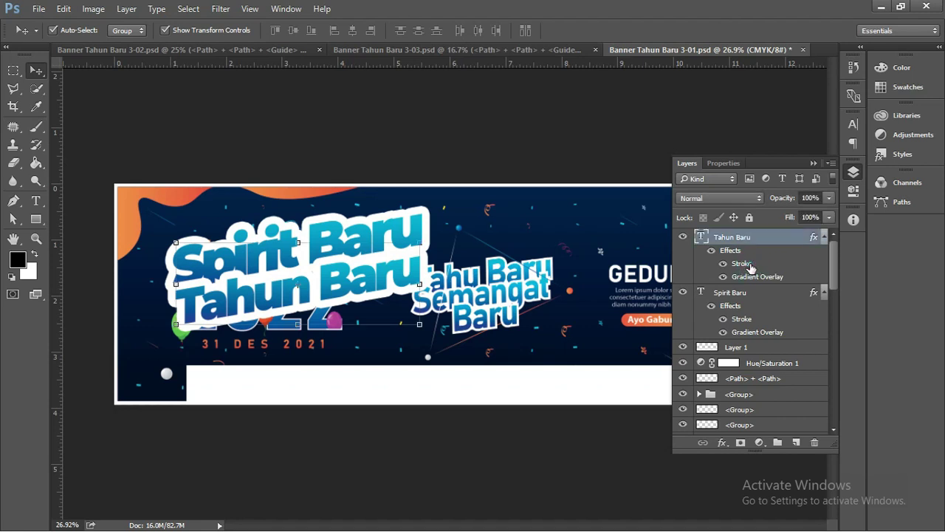
Give Tahun Baru a white 10 px outside stroke and apply the layer style.
double_click(742, 263)
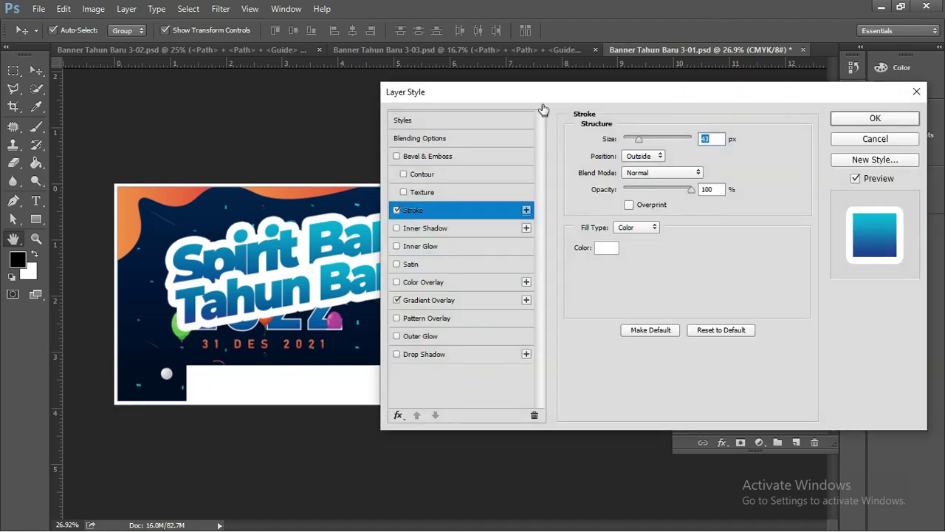
left_click_drag(545, 92, 716, 95)
left_click_drag(811, 139, 805, 137)
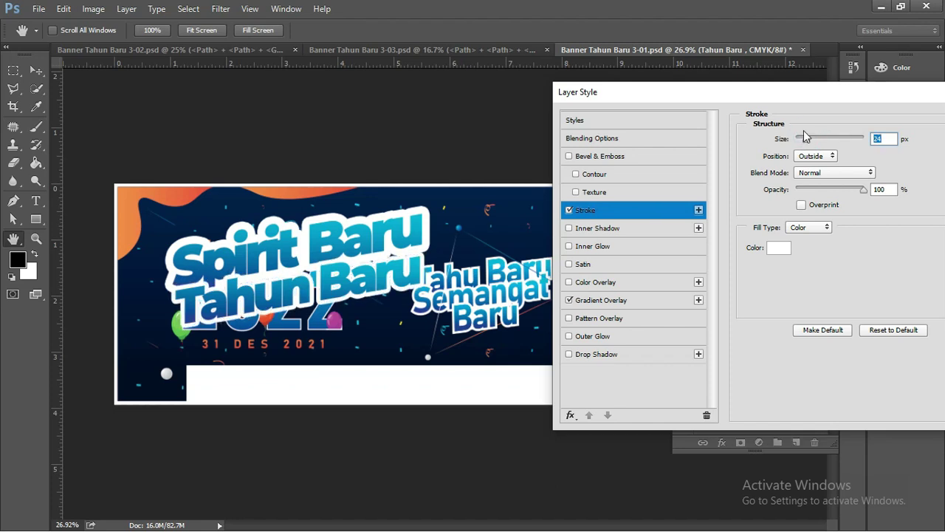
left_click_drag(787, 105, 619, 103)
left_click(856, 136)
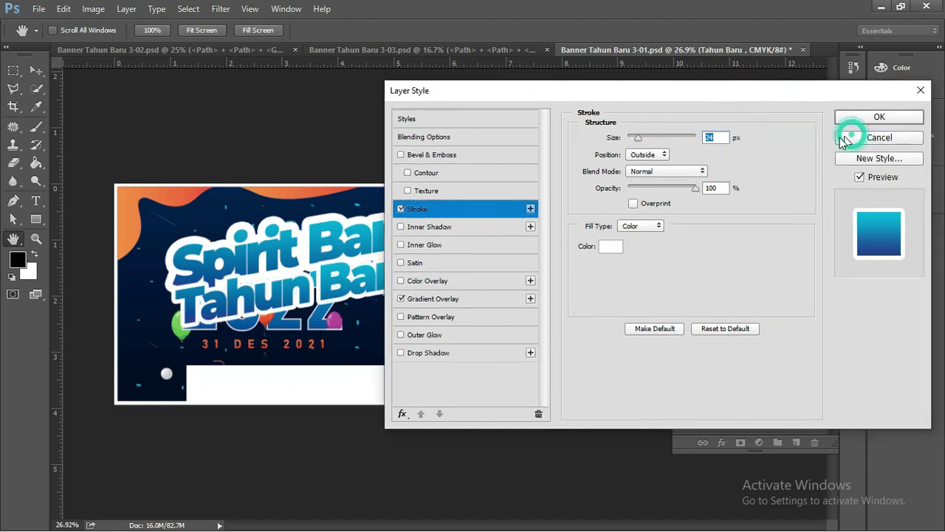
key("Return")
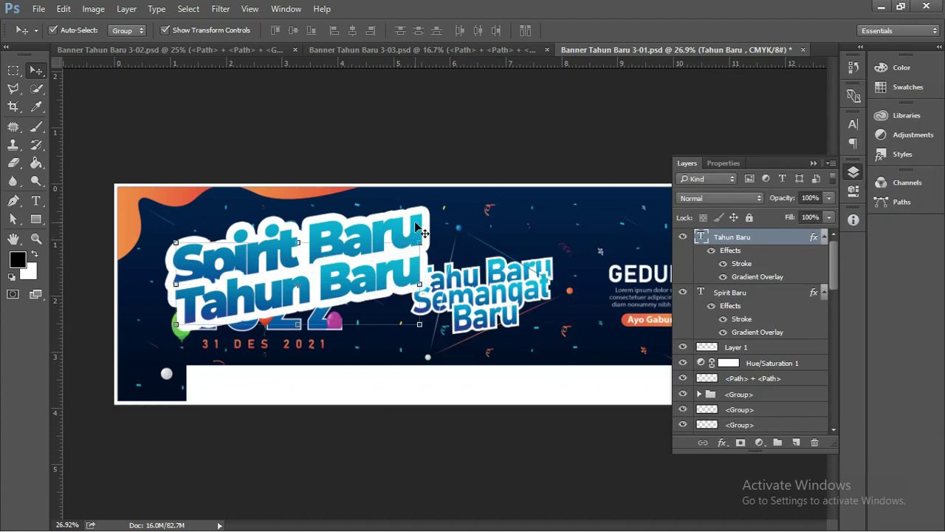
Hide the Hue/Saturation 1 and white bar layers so the full banner shows.
left_click(812, 164)
scroll(460, 381, "down", 1, "alt")
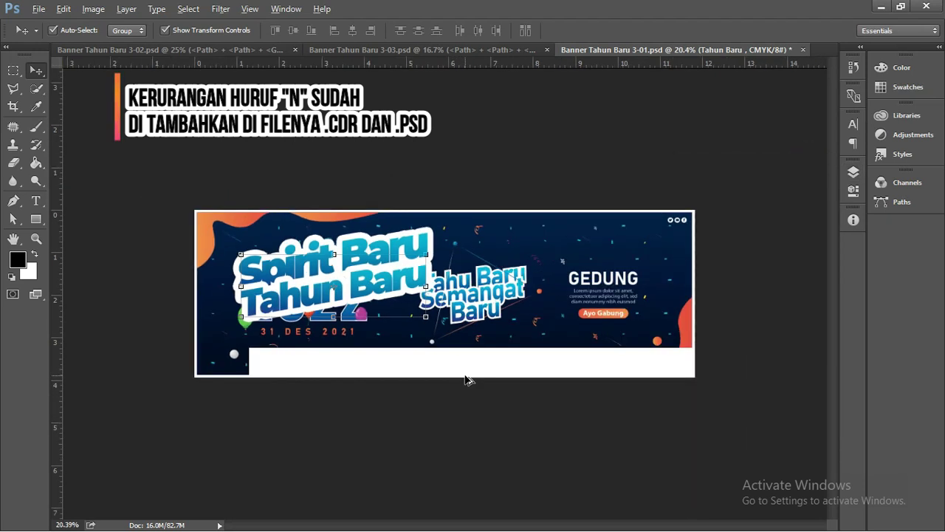
left_click(481, 373)
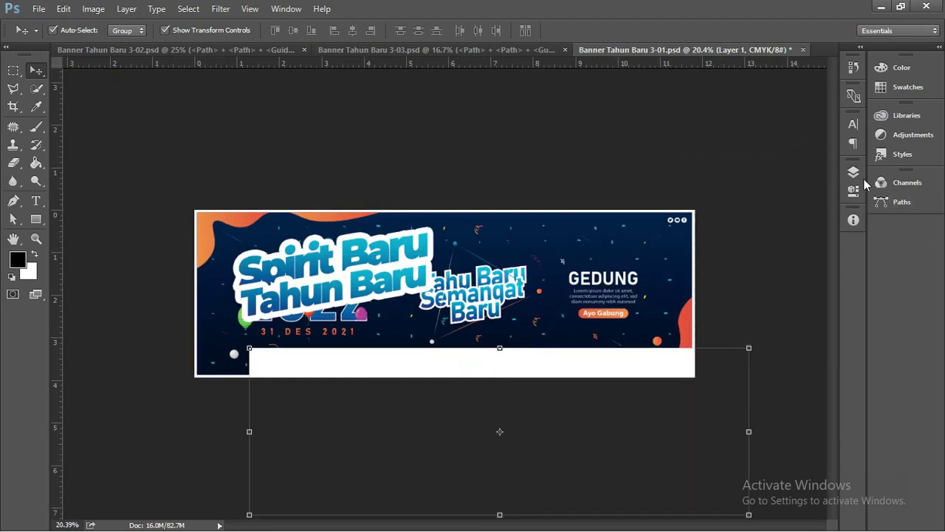
left_click(853, 172)
left_click(683, 364)
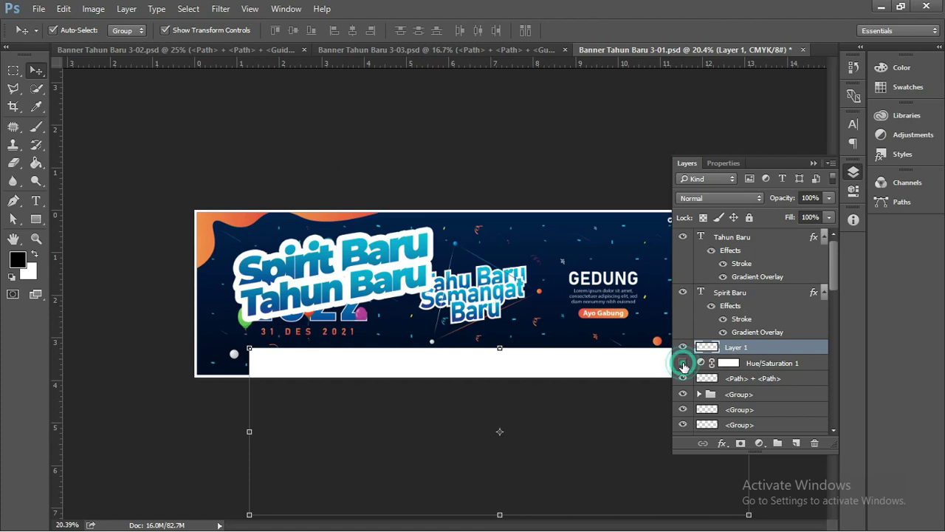
left_click(683, 347)
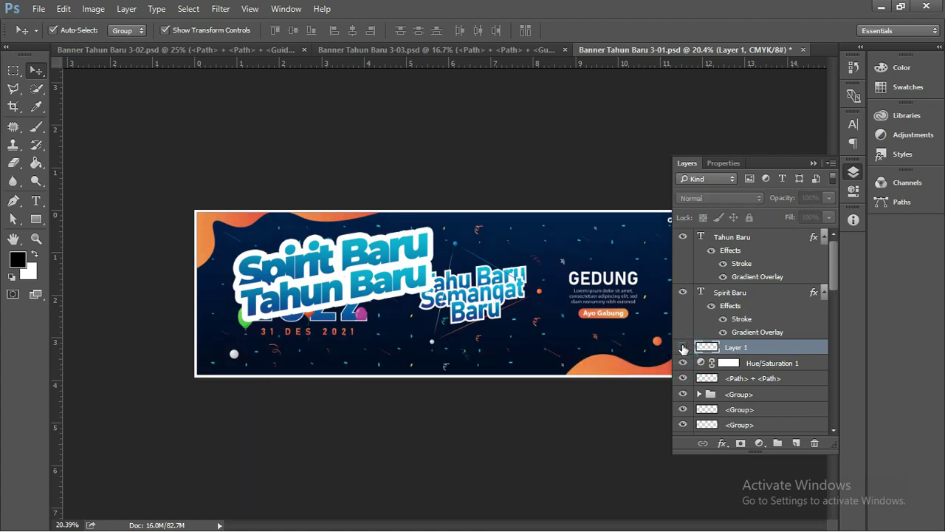
left_click(537, 446)
left_click(813, 164)
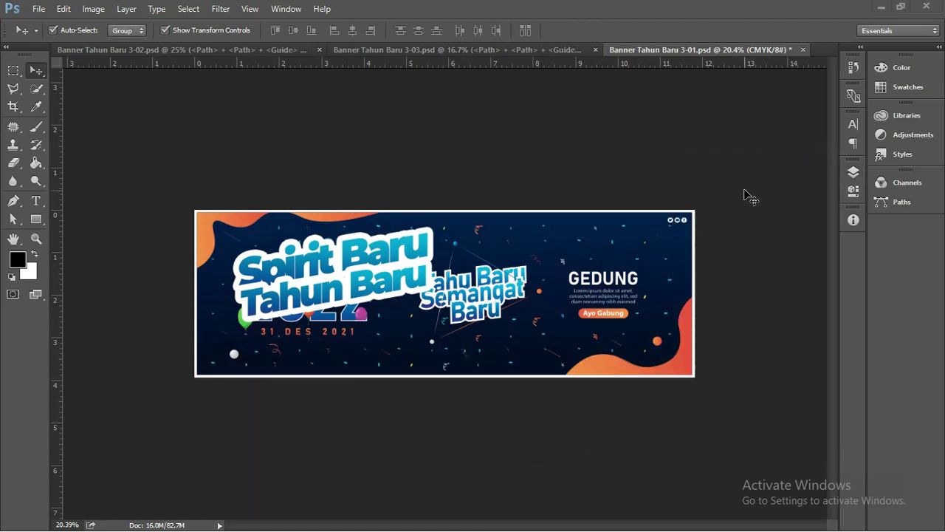
Open Banner Tahun Baru 3 2022.cdr from the CDR folder in File Explorer.
key("alt+Tab")
key("alt+Tab")
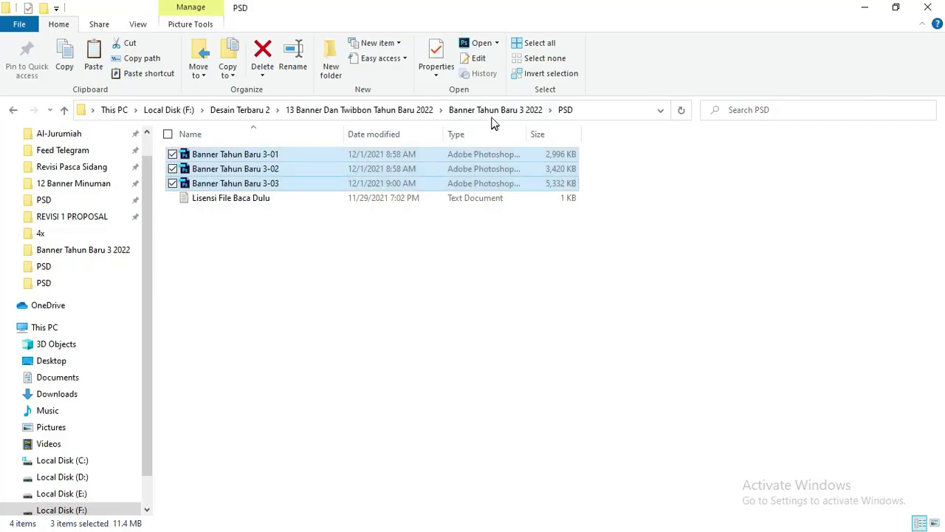
left_click(489, 110)
left_click(216, 201)
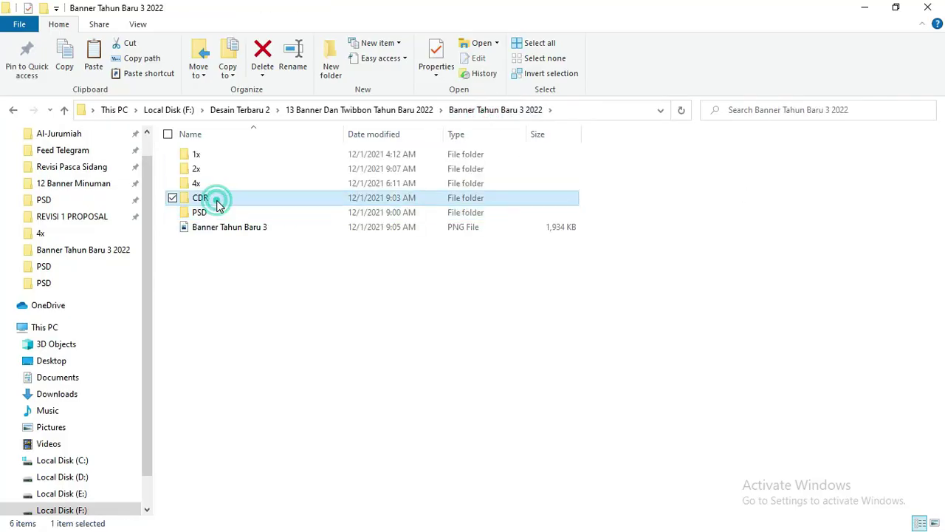
double_click(215, 201)
left_click(232, 157)
right_click(233, 154)
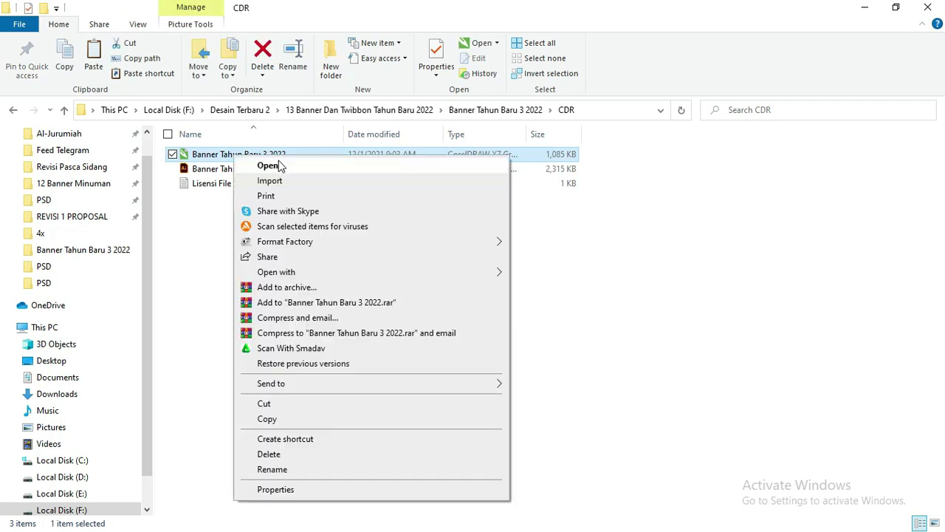
left_click(280, 167)
Bring CorelDRAW X7 showing the banner to the front and deselect everything.
key("alt+Tab")
key("Tab")
key("Tab")
left_click(669, 316)
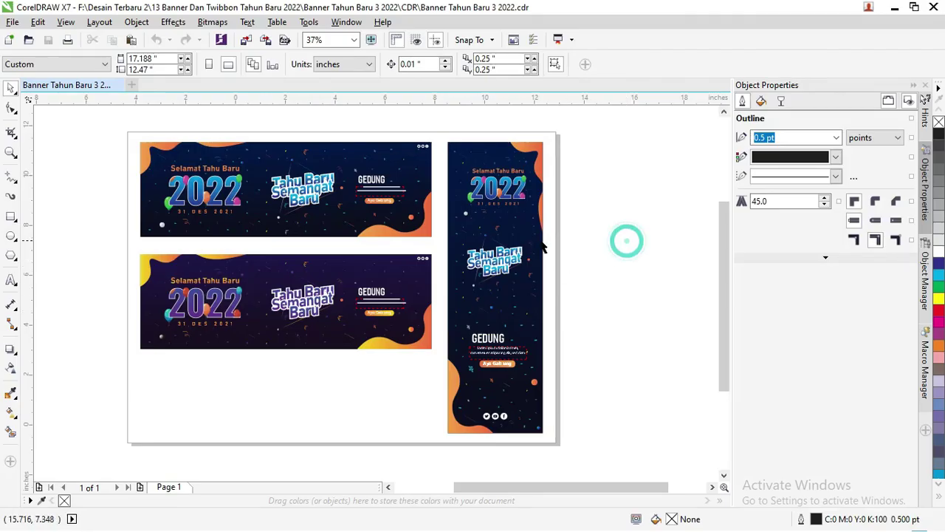
scroll(180, 179, "up", 2)
scroll(179, 181, "up", 2)
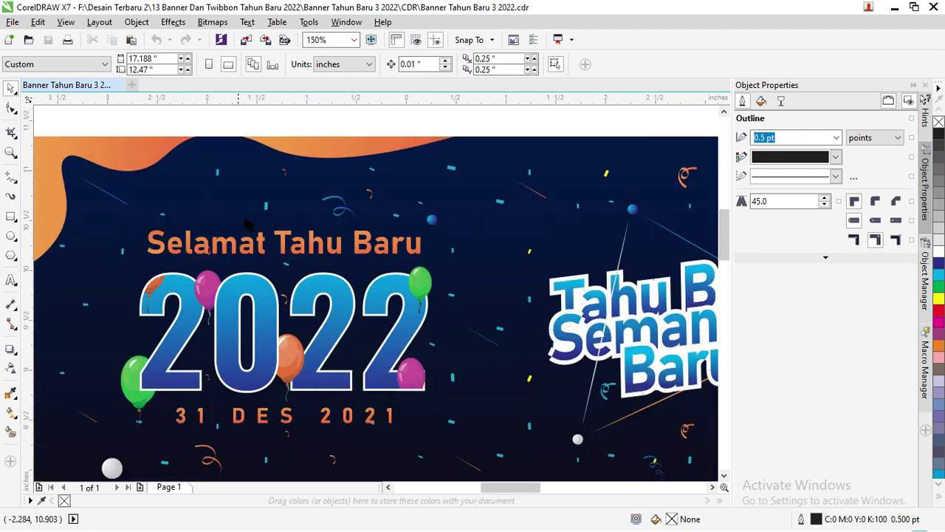
scroll(251, 225, "down", 1)
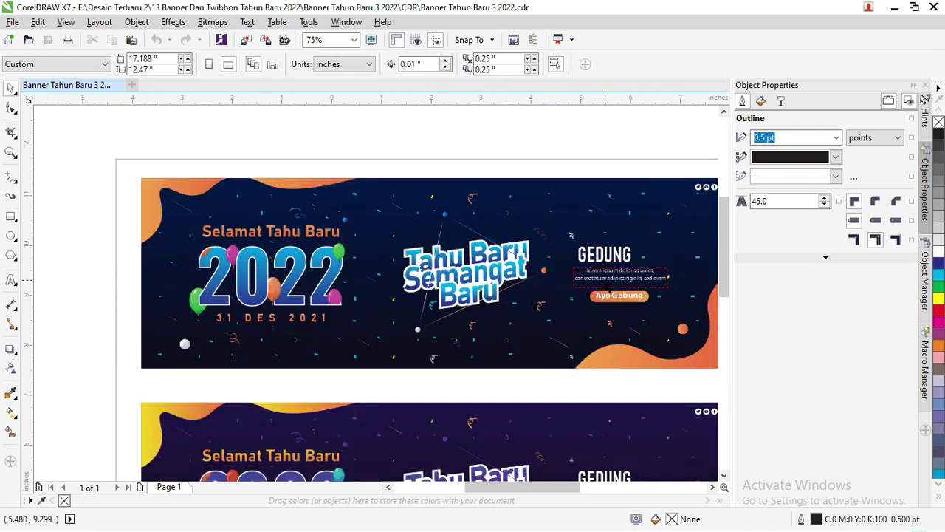
left_click(609, 255)
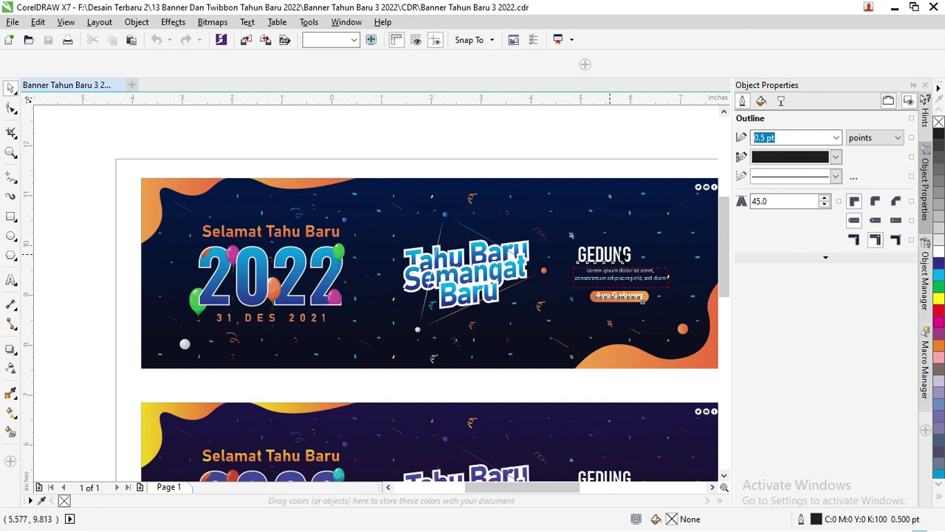
left_click(482, 273)
scroll(482, 273, "up", 2)
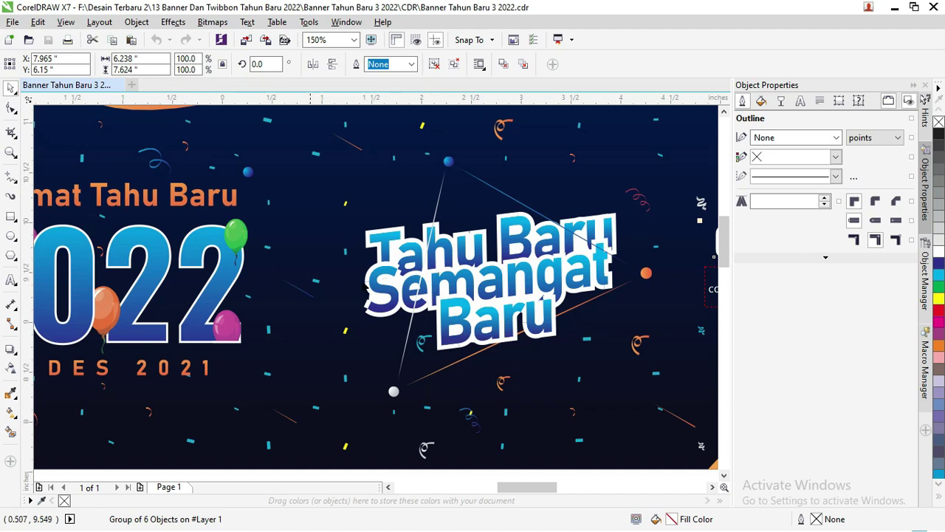
scroll(443, 284, "up", 3)
scroll(454, 285, "up", 3)
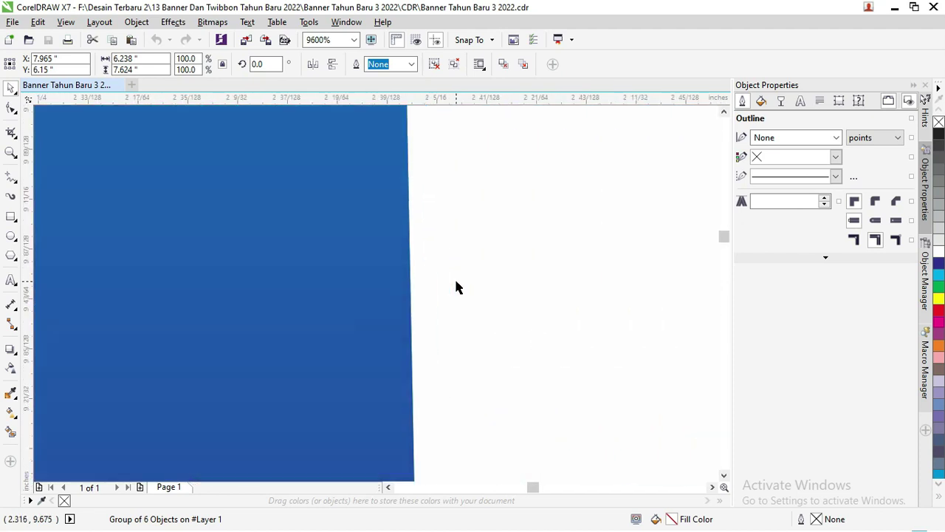
scroll(350, 268, "down", 1)
scroll(352, 272, "down", 1)
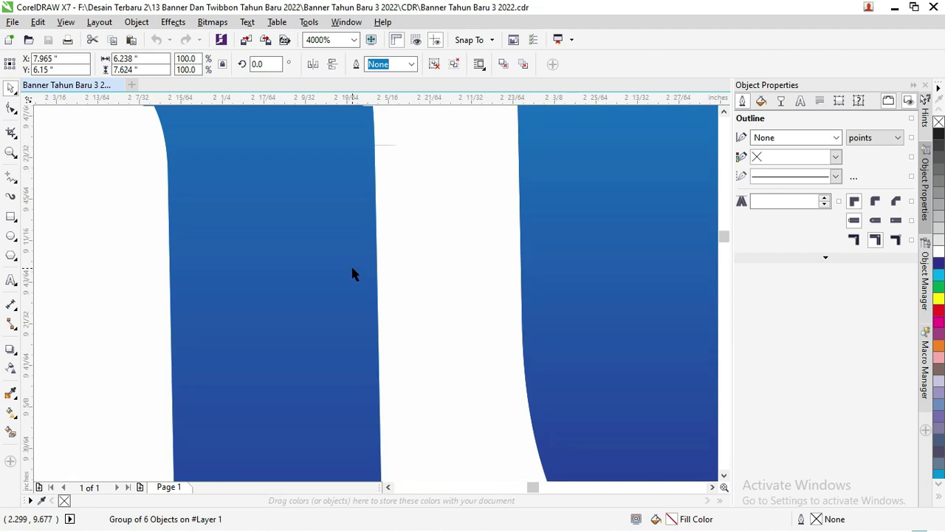
scroll(352, 271, "down", 3)
scroll(375, 265, "down", 2)
scroll(375, 264, "down", 1)
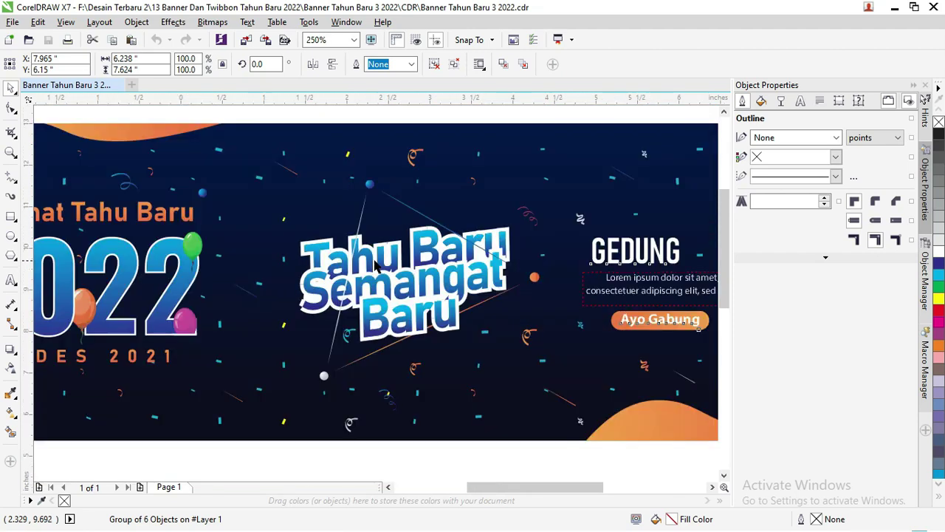
scroll(377, 268, "down", 3)
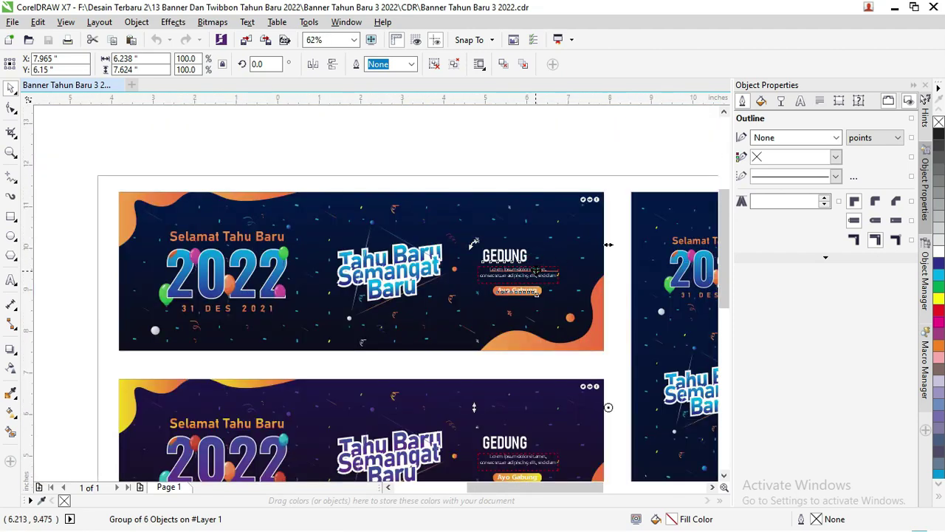
scroll(556, 275, "up", 3)
scroll(624, 288, "down", 3)
Ungroup the GEDUNG text block and enlarge the GEDUNG heading to about 168%.
left_click(595, 316)
left_click(495, 288)
right_click(495, 288)
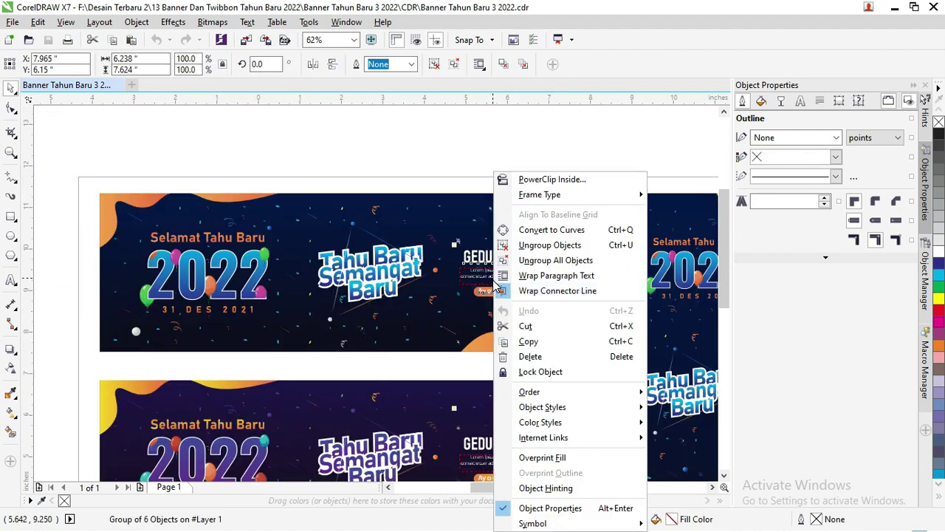
left_click(529, 246)
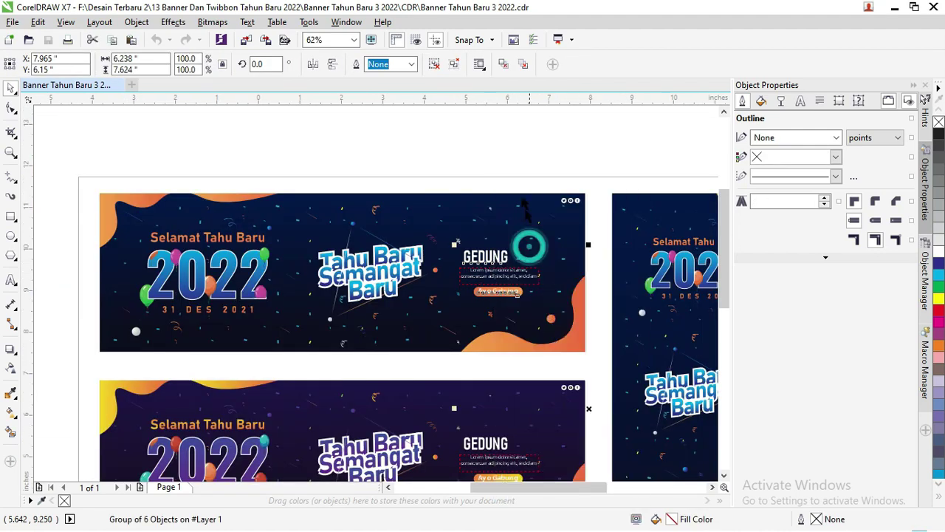
left_click(502, 256)
scroll(510, 254, "up", 2)
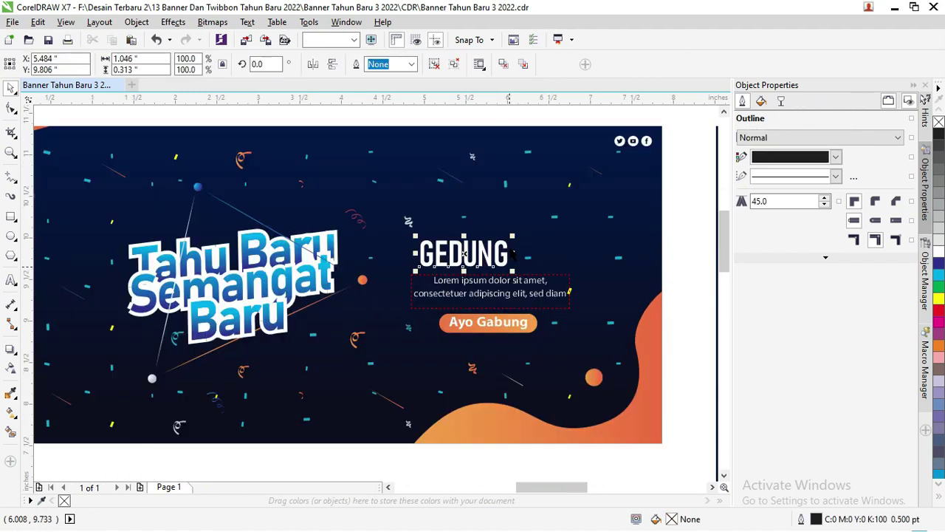
left_click_drag(512, 236, 567, 220)
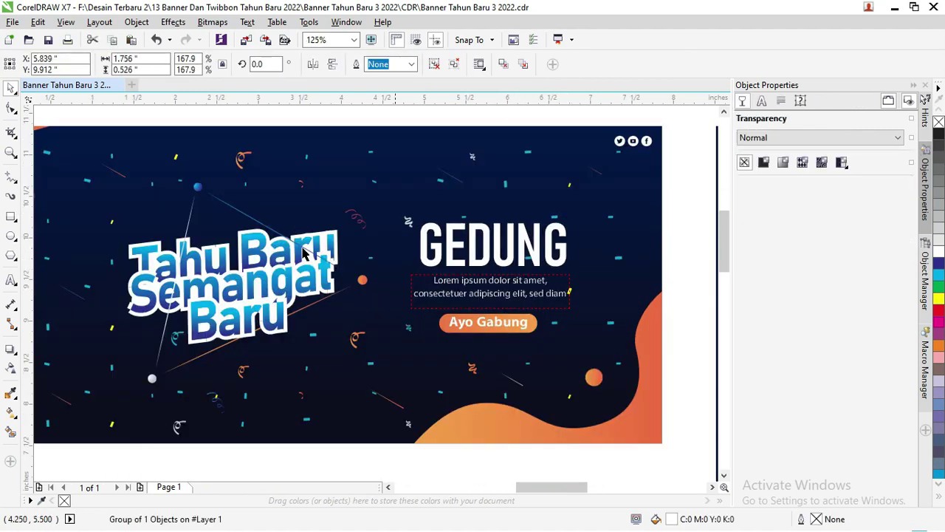
left_click(11, 279)
key("ctrl+a")
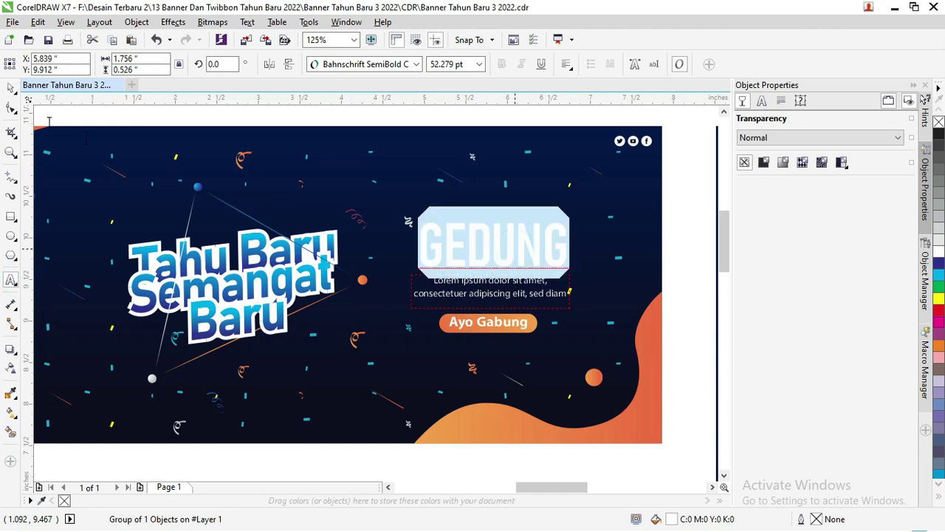
left_click(11, 88)
Select the whole Tahu Baru Semangat Baru group and switch to the transparency tool.
left_click(253, 245, "ctrl")
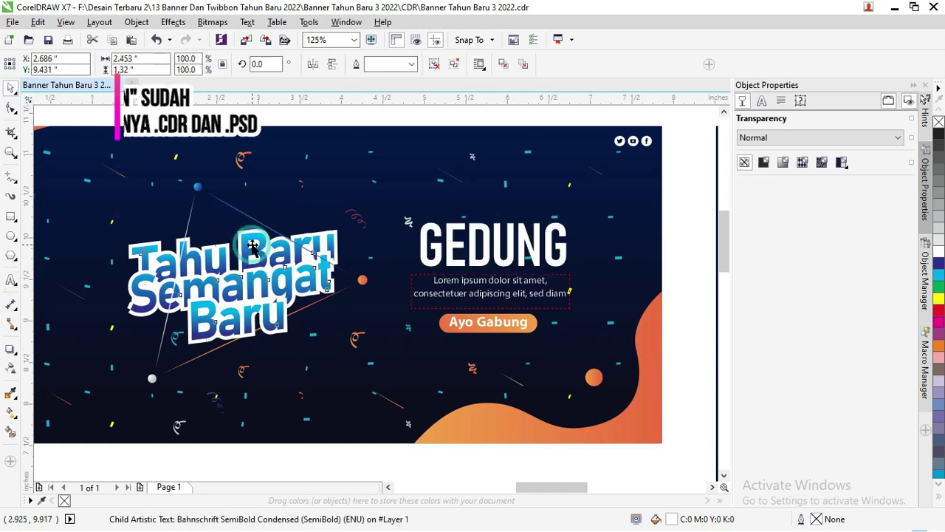
left_click(253, 245)
scroll(252, 246, "up", 3)
scroll(253, 251, "down", 2)
scroll(253, 254, "down", 1)
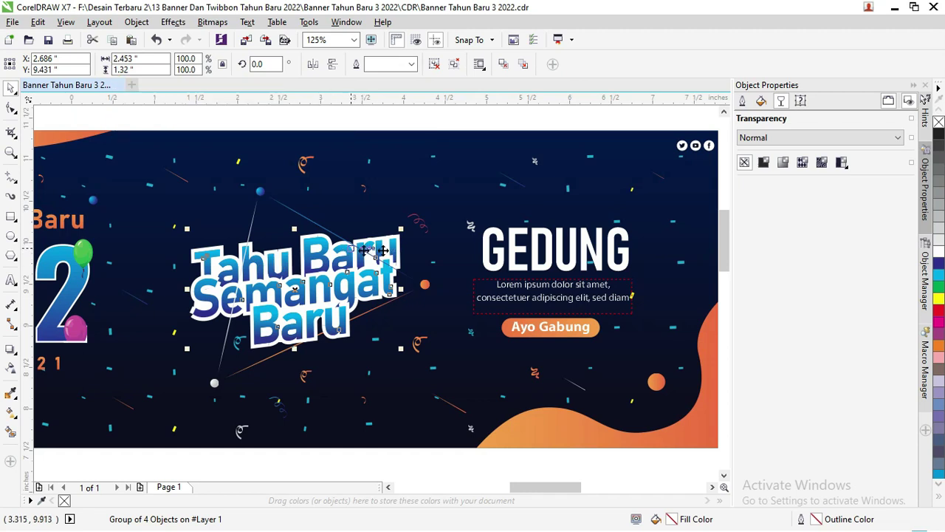
mouse_move(726, 251)
left_mouse_down()
mouse_move(726, 229)
mouse_move(726, 241)
left_mouse_up()
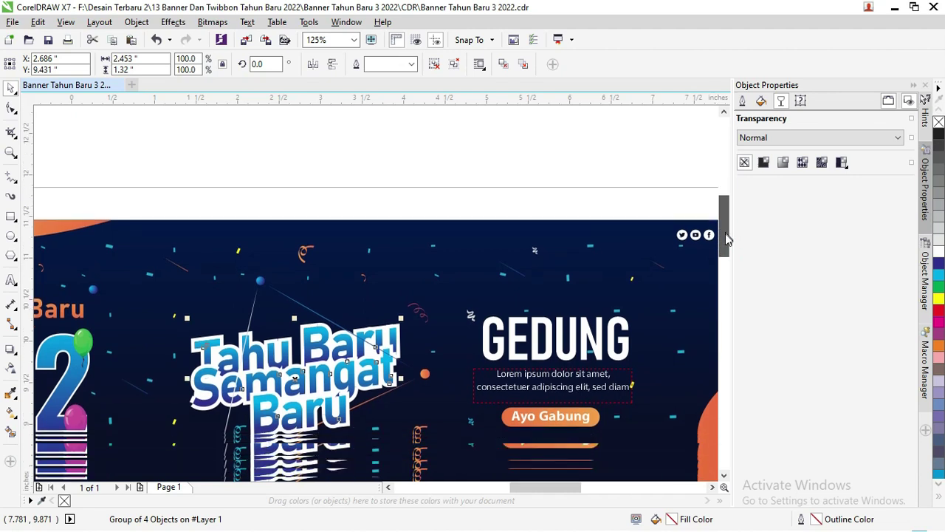
left_click(13, 367)
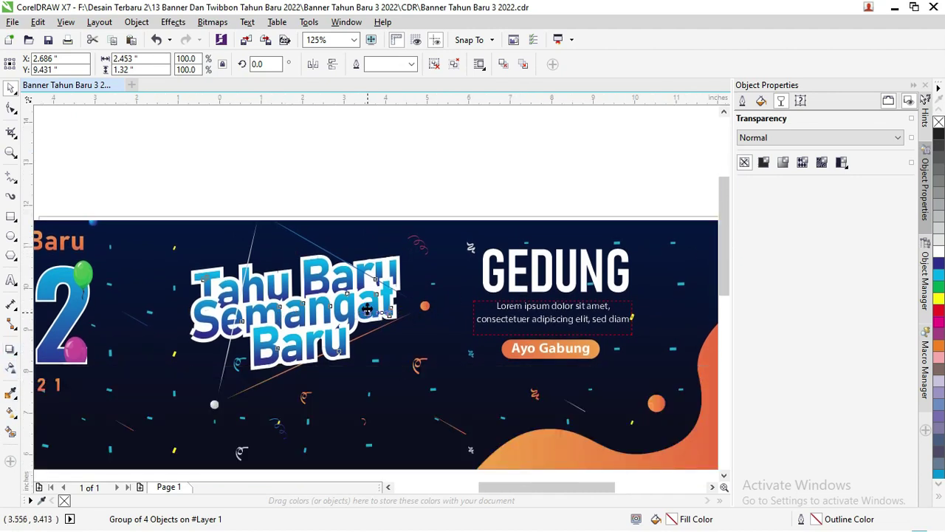
scroll(406, 322, "down", 2)
scroll(336, 295, "up", 1)
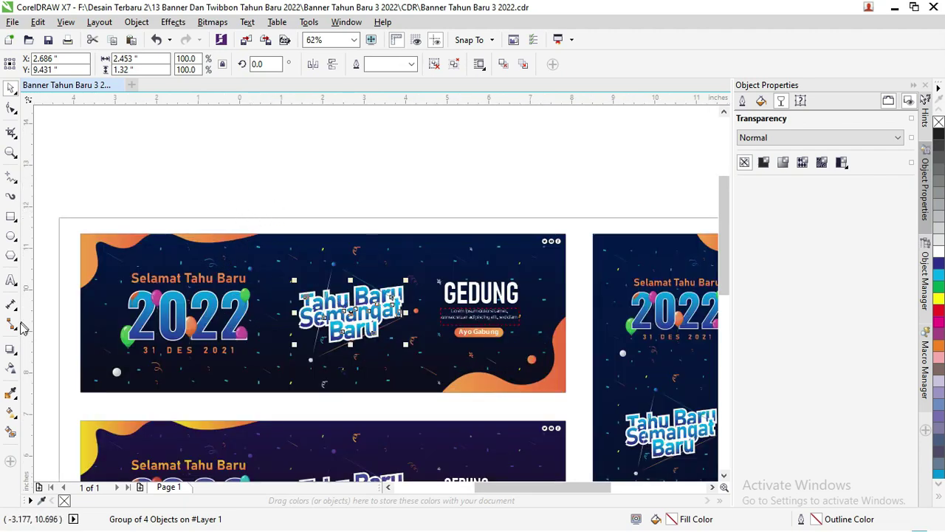
Add a new text line 'Tahun' above the banner.
left_click(11, 280)
left_click(275, 161)
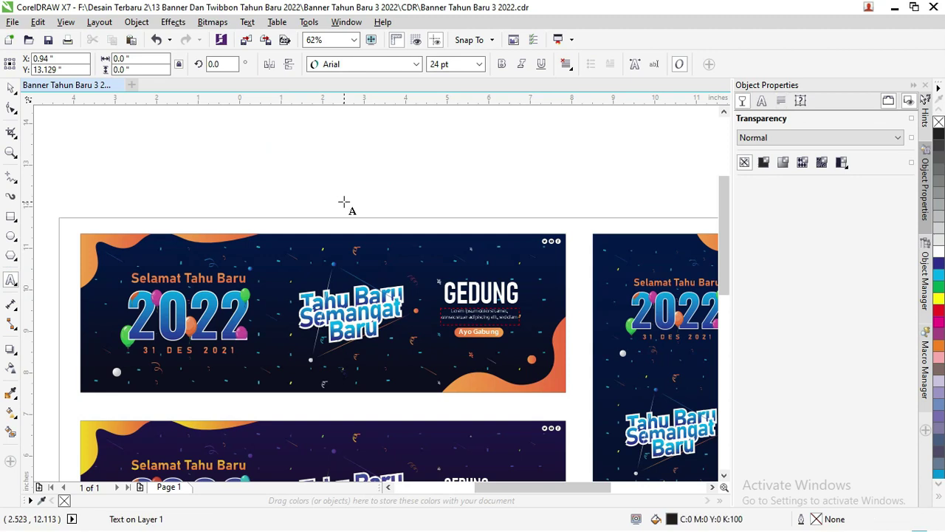
type("TAH")
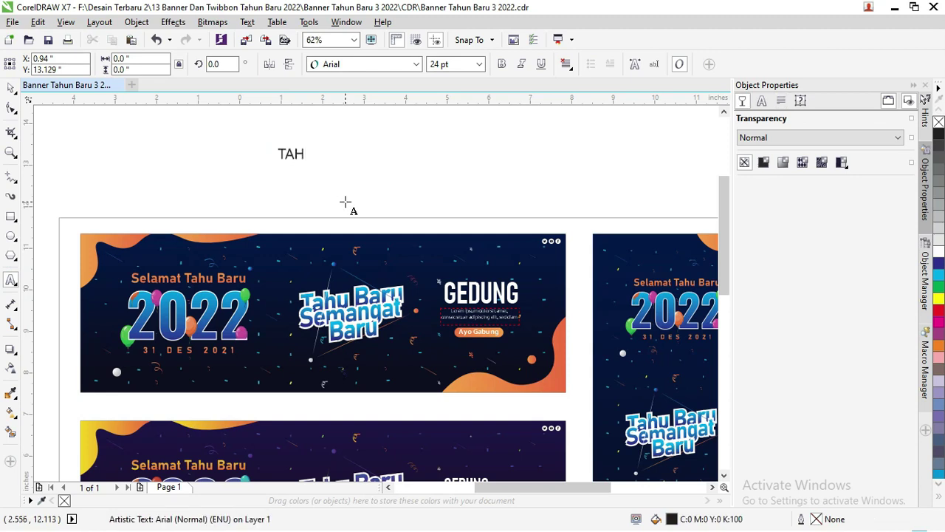
key("BackSpace")
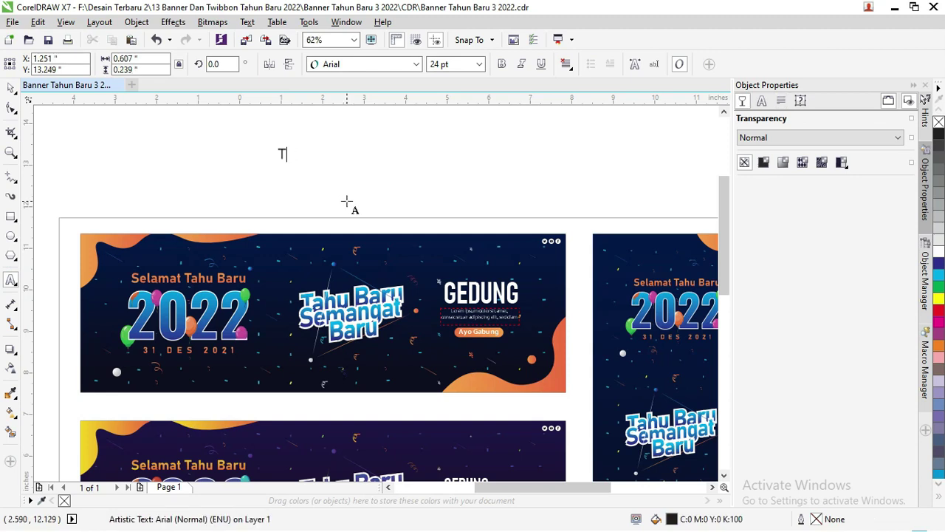
key("BackSpace")
key("BackSpace")
key("ctrl+space")
Tilt Tahun slightly counterclockwise and set its font to Bahnschrift SemiBold Condensed.
left_click(305, 152)
scroll(312, 163, "up", 2)
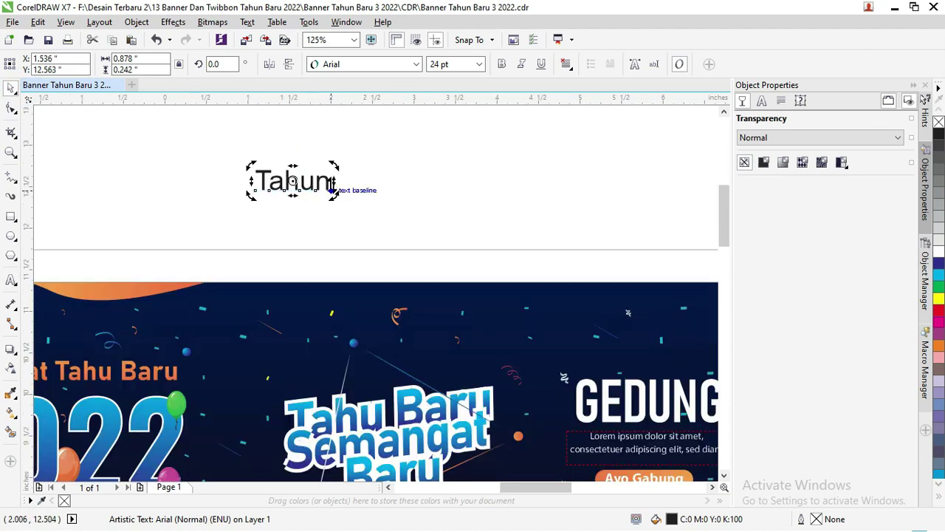
left_click_drag(334, 194, 336, 182)
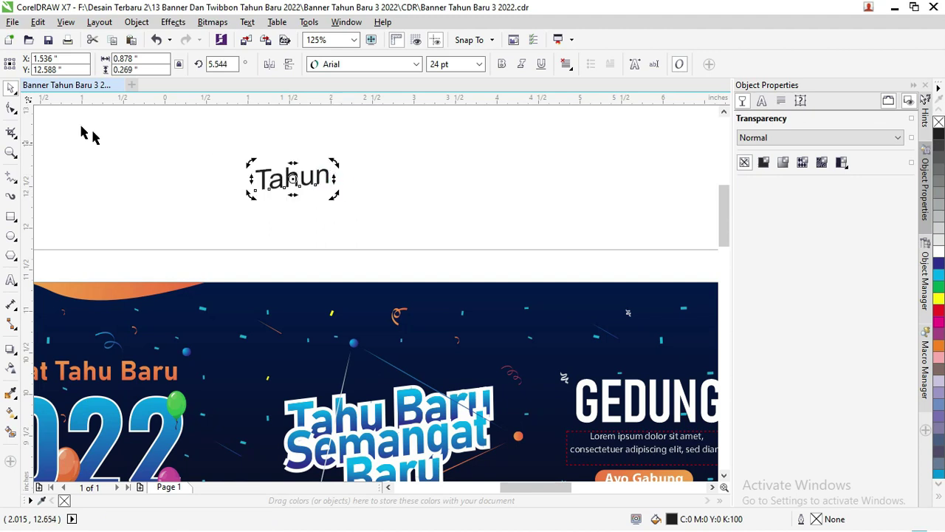
left_click(362, 65)
mouse_move(352, 96)
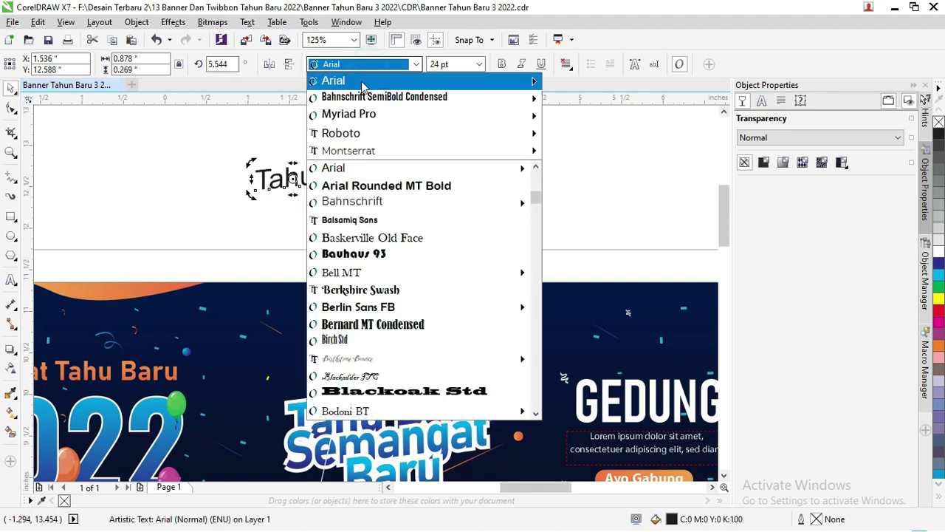
mouse_move(333, 168)
left_click(359, 97)
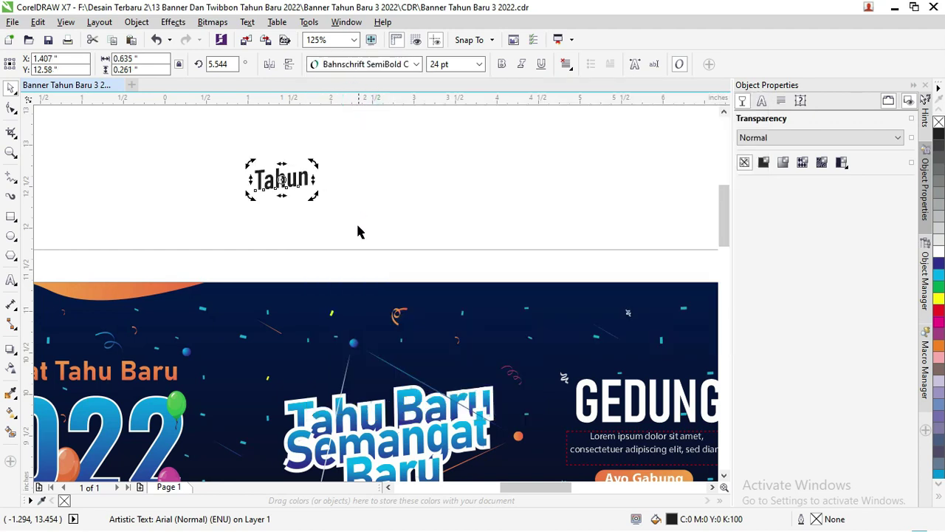
Move Tahun down onto the dark banner and make it white.
left_click_drag(314, 196, 316, 249)
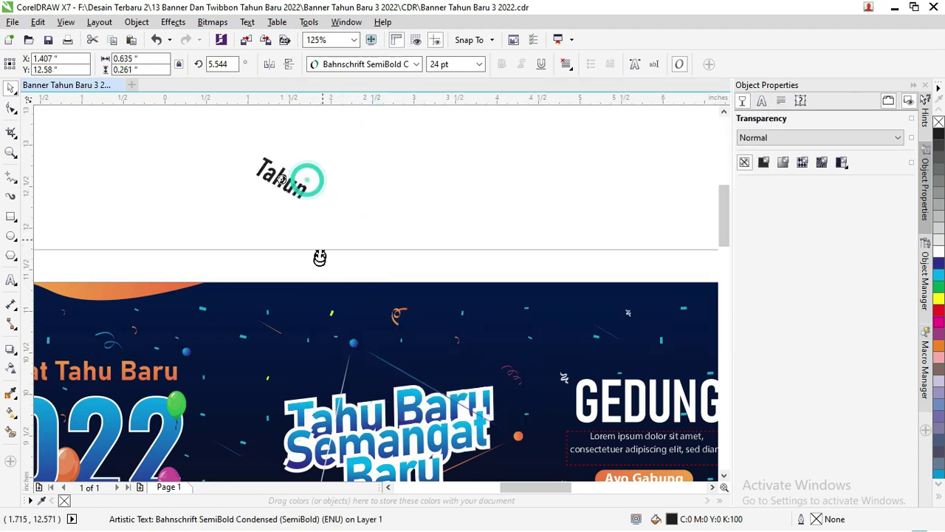
left_click(331, 238)
key("ctrl+z")
left_click_drag(290, 179, 258, 316)
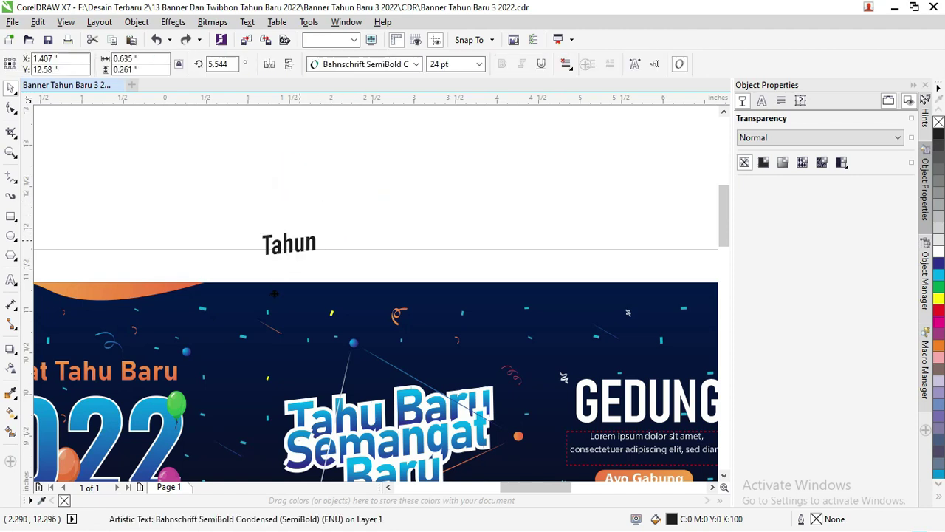
left_click(937, 258)
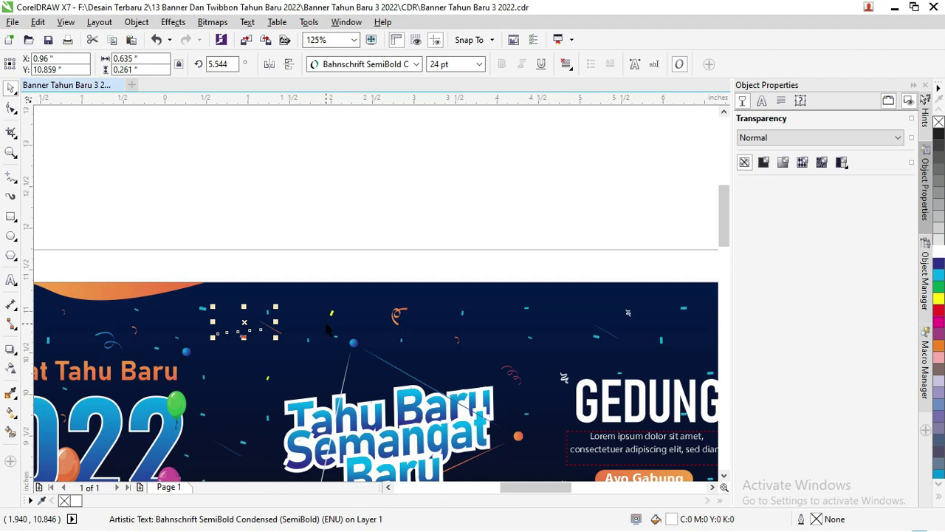
scroll(214, 336, "up", 2)
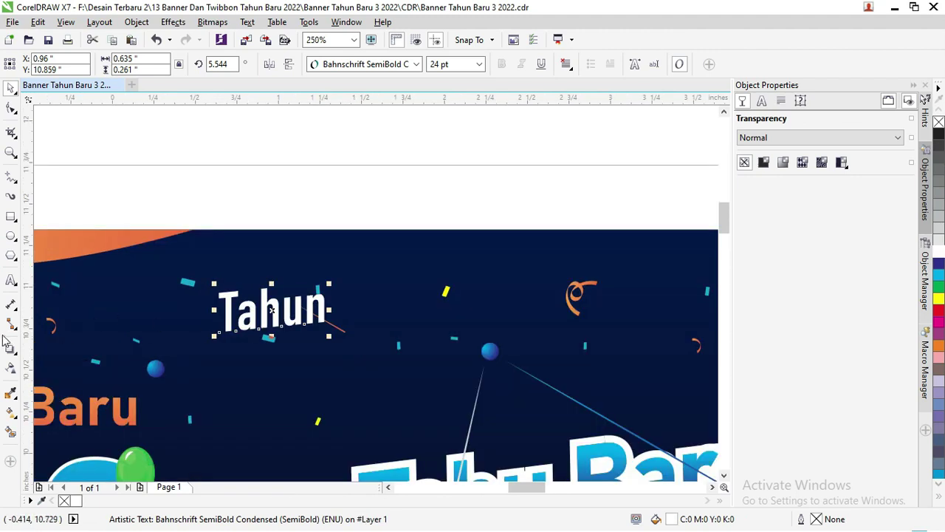
Give Tahun the same cyan-to-blue gradient as 2022 and nudge it slightly up-left.
scroll(258, 341, "down", 2)
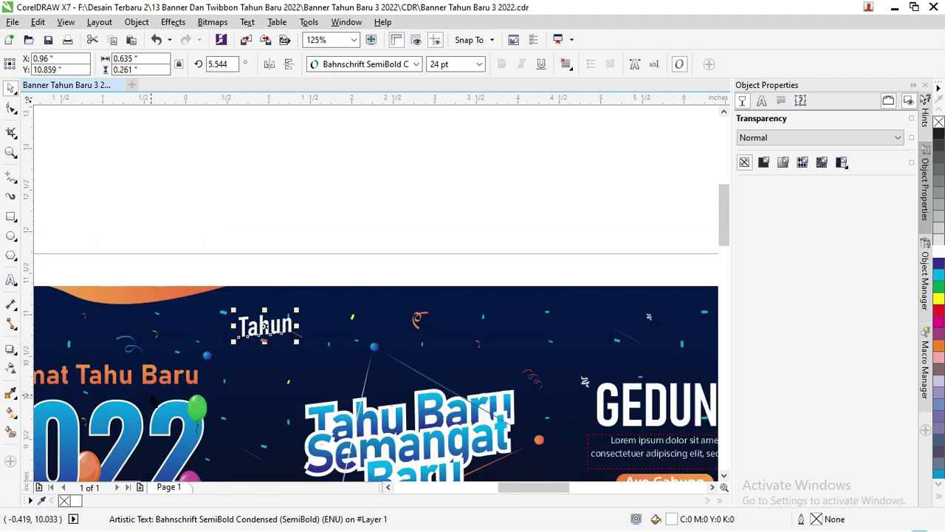
left_click(10, 412)
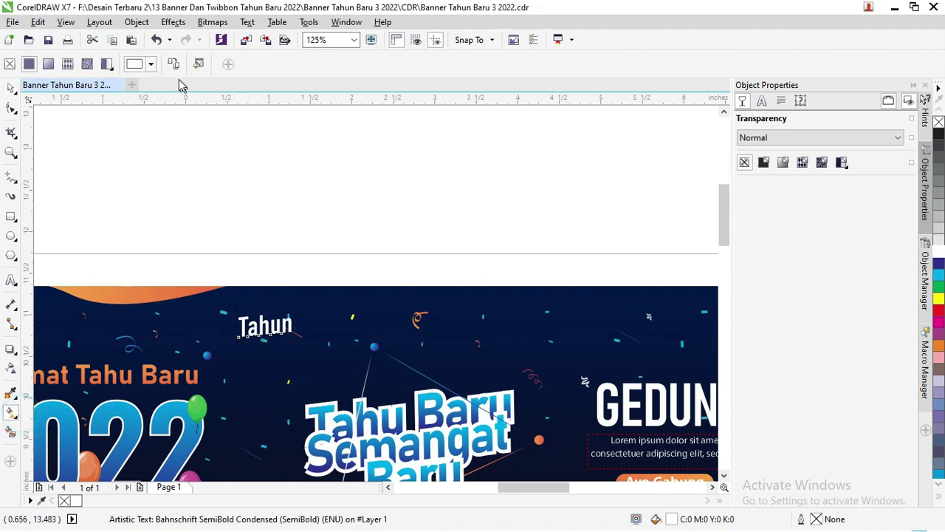
left_click(176, 407)
left_click(11, 87)
left_click(177, 154)
scroll(299, 357, "up", 2)
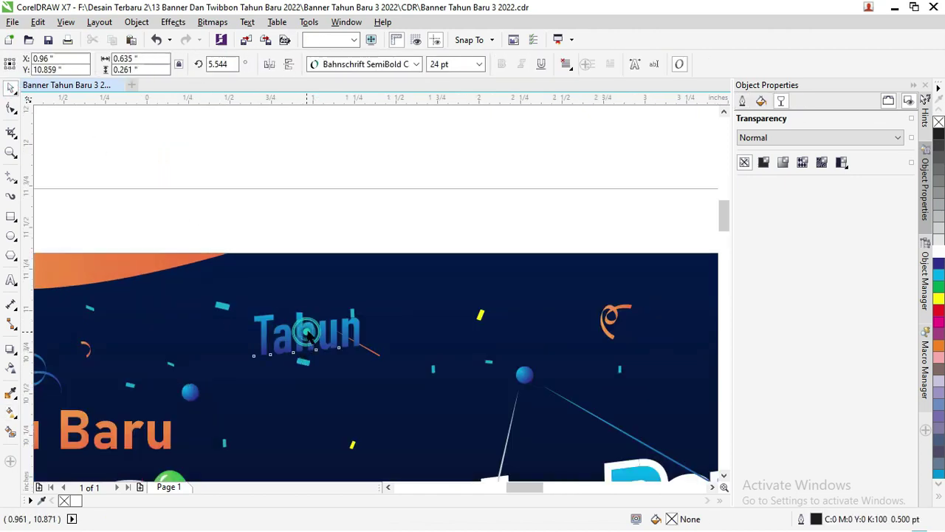
left_click_drag(308, 334, 296, 318)
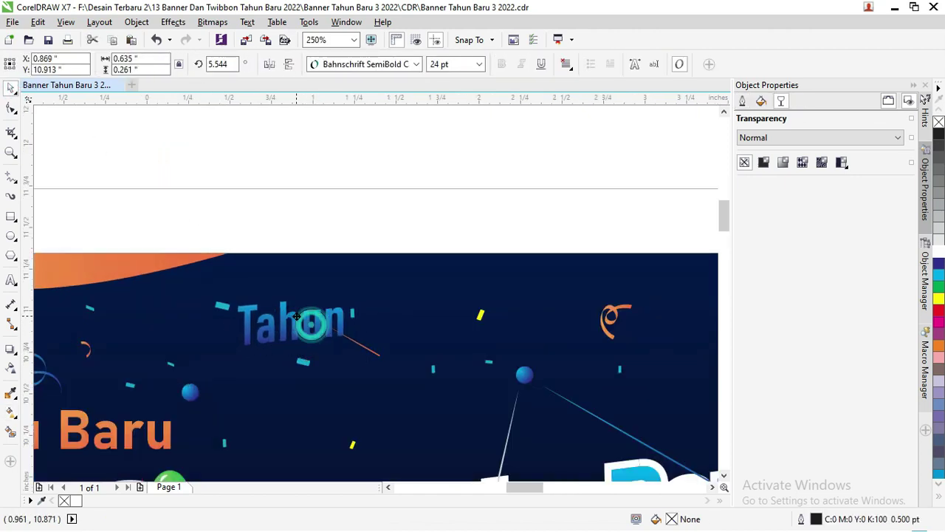
Add a contour around Tahun with white contour outline and fill colours.
left_click(10, 348)
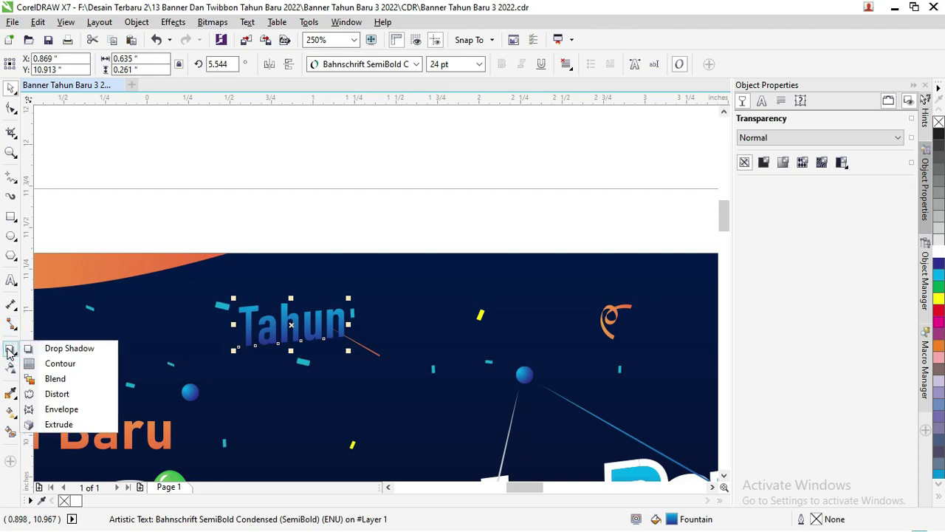
left_click(62, 368)
scroll(310, 323, "up", 4)
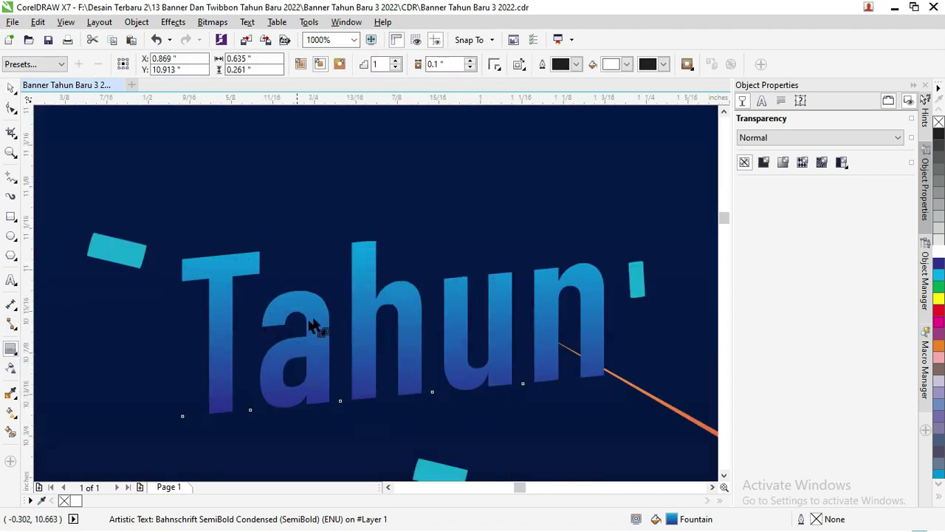
left_click_drag(392, 241, 392, 228)
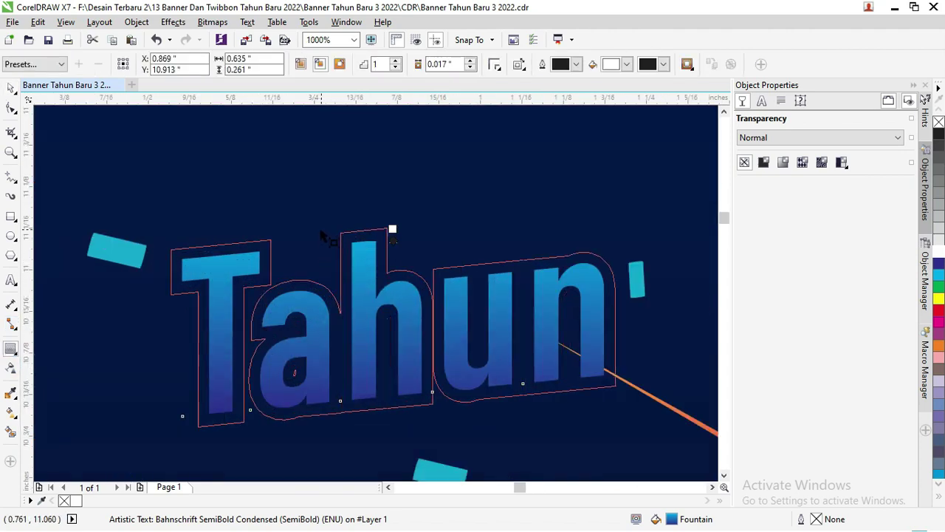
left_click(577, 65)
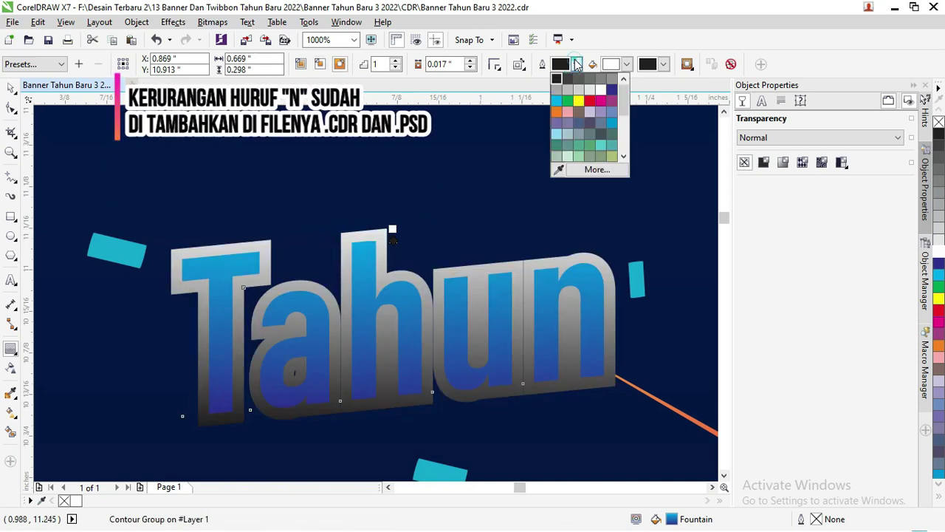
left_click(603, 90)
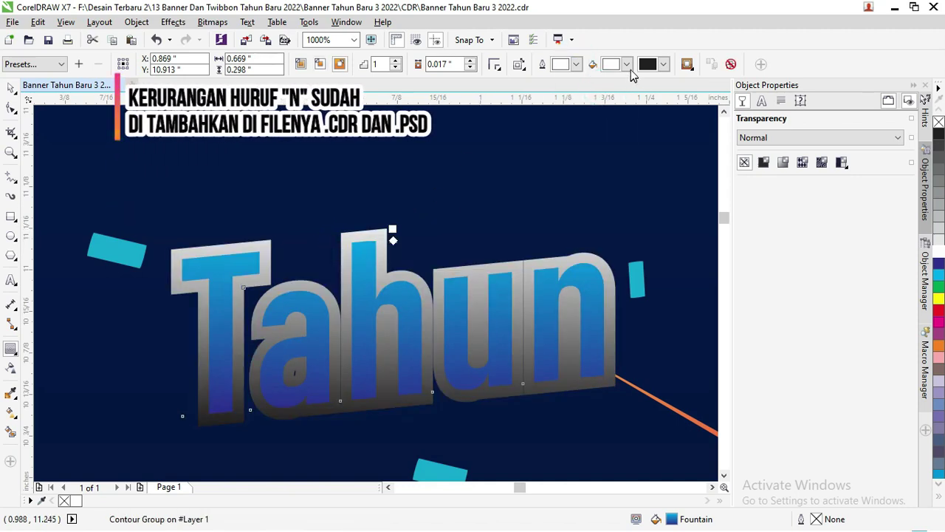
left_click(663, 65)
left_click(681, 91)
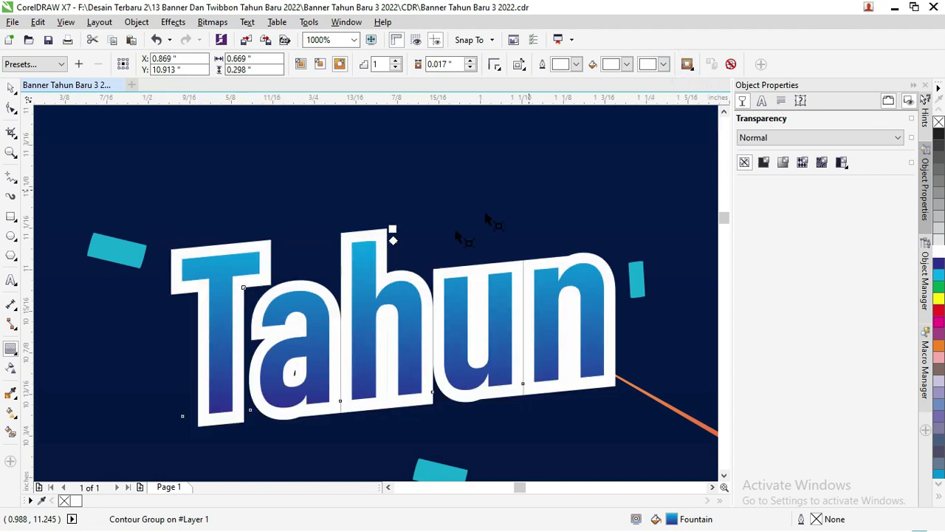
scroll(413, 251, "down", 2)
scroll(414, 251, "down", 1)
scroll(431, 256, "down", 1)
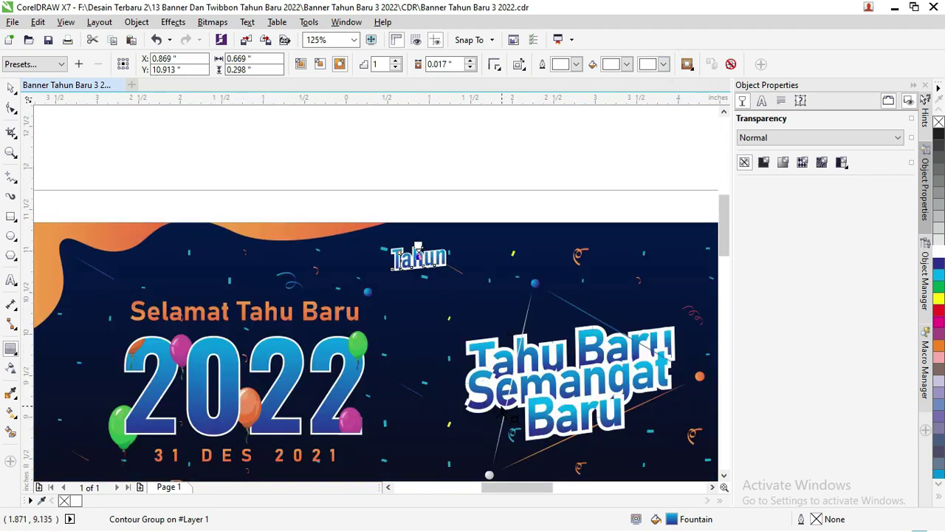
left_click(11, 88)
left_click(213, 170)
scroll(397, 254, "down", 1)
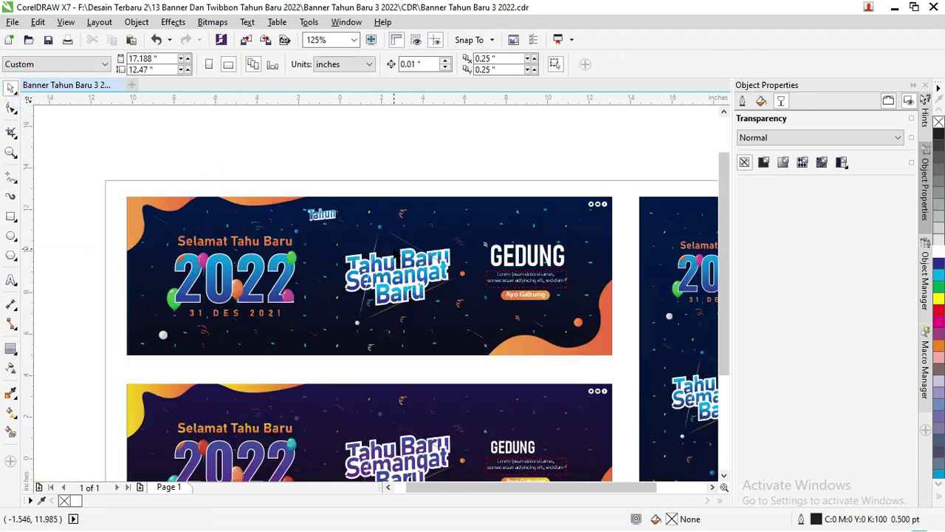
scroll(397, 255, "down", 1)
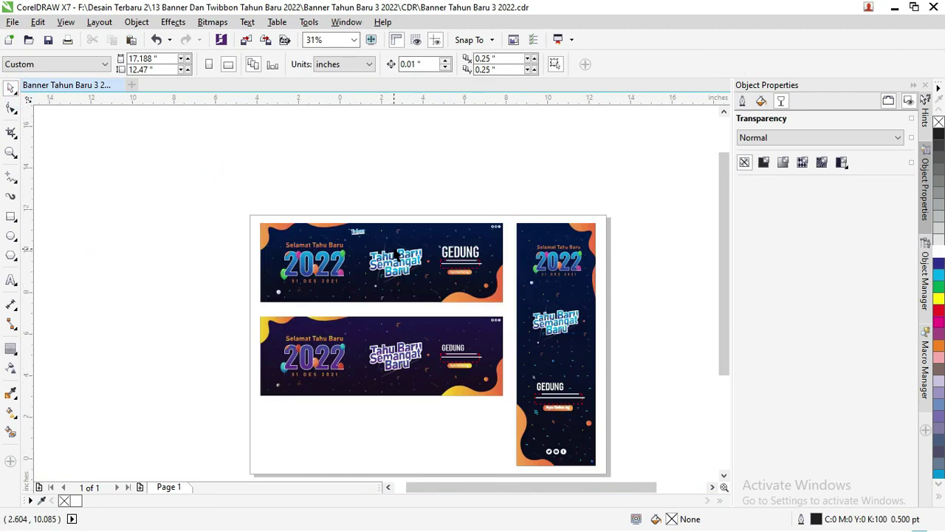